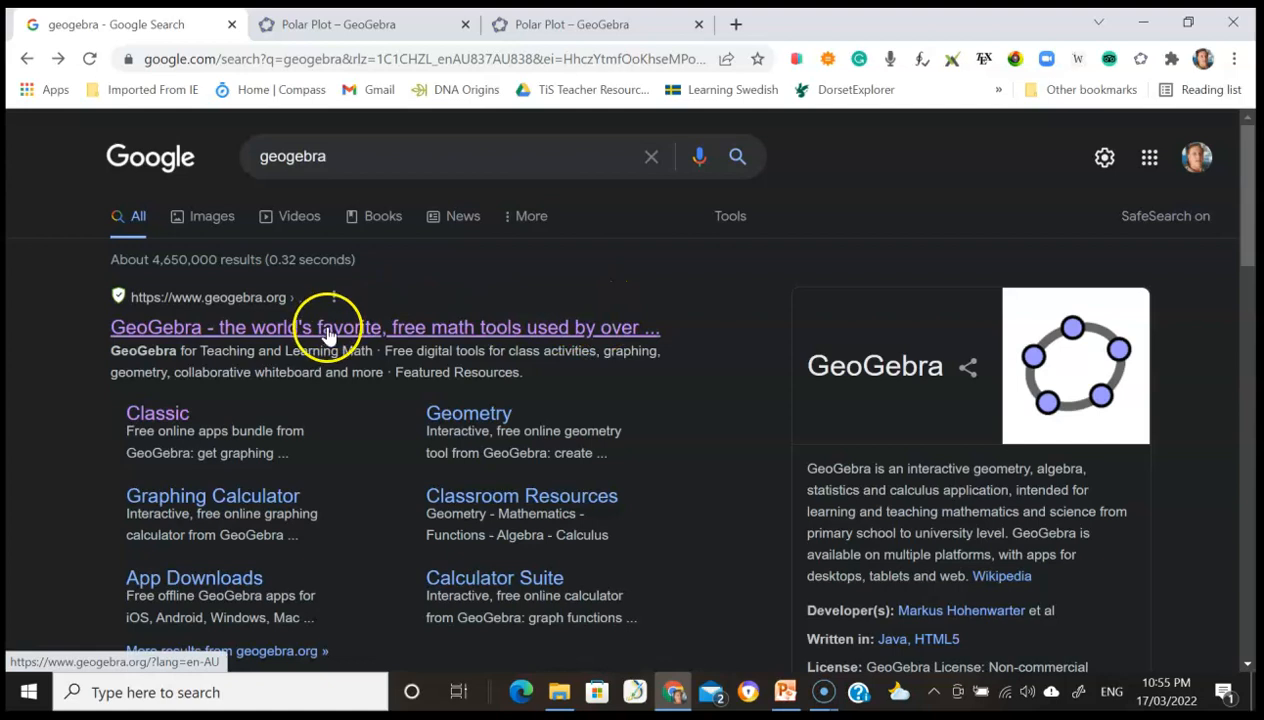
- Open the Polar Plot GeoGebra applet and view it in full screen
{"action": "left_click", "coordinate": [325, 330]}
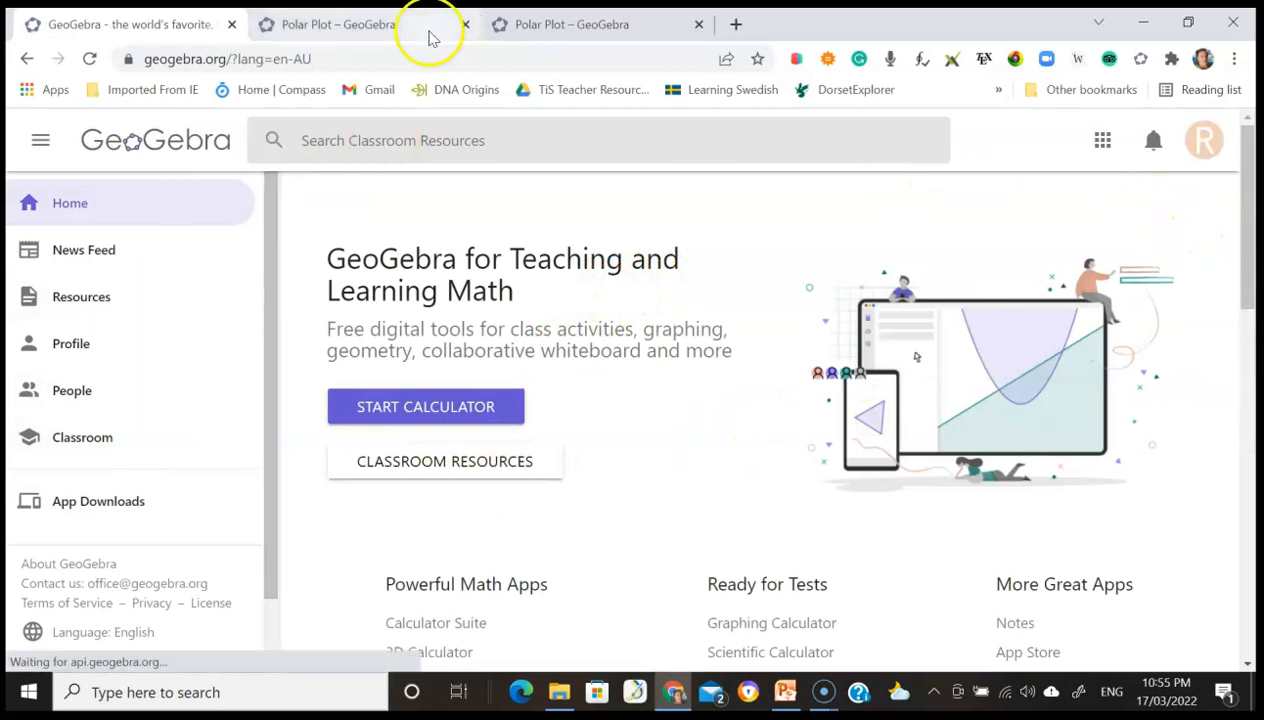
{"action": "left_click", "coordinate": [557, 25]}
{"action": "left_click", "coordinate": [395, 25]}
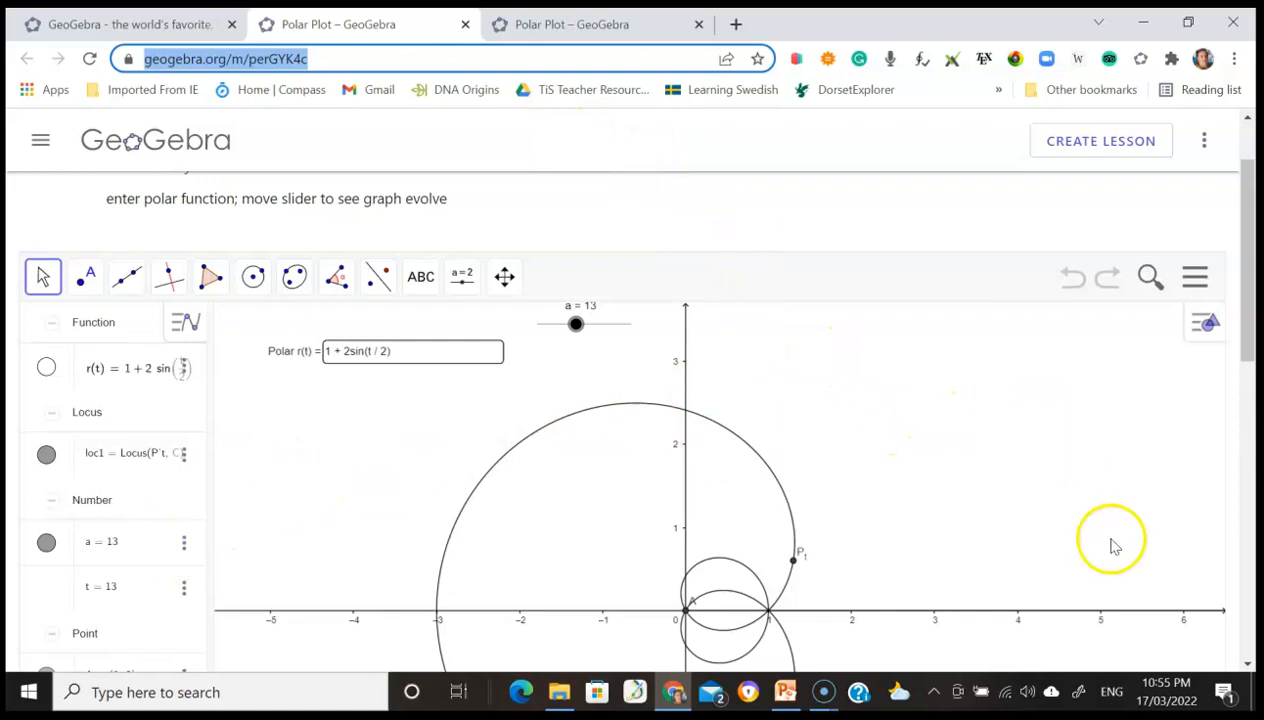
{"action": "scroll", "coordinate": [1113, 545], "scroll_direction": "down", "scroll_amount": 4}
{"action": "left_click", "coordinate": [1195, 568]}
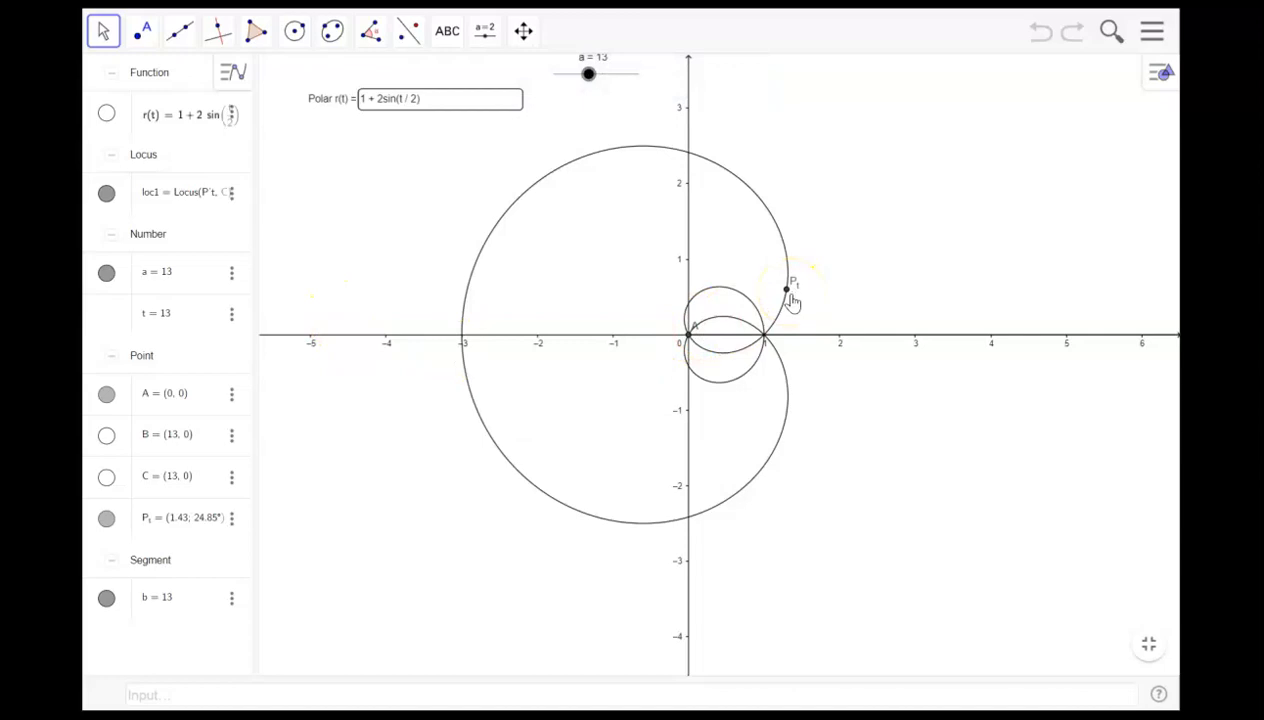
- Hide points P1 and A in the graphics view
{"action": "left_click", "coordinate": [106, 518]}
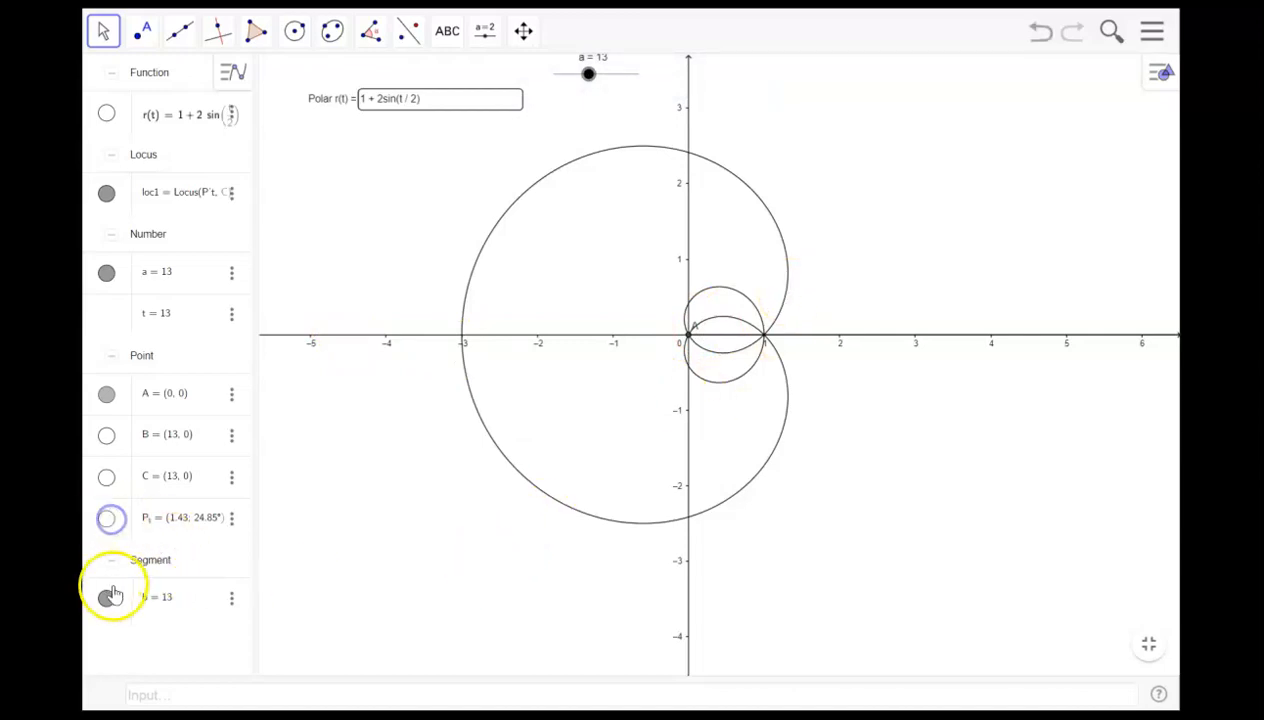
{"action": "left_click", "coordinate": [106, 393]}
{"action": "left_click", "coordinate": [333, 455]}
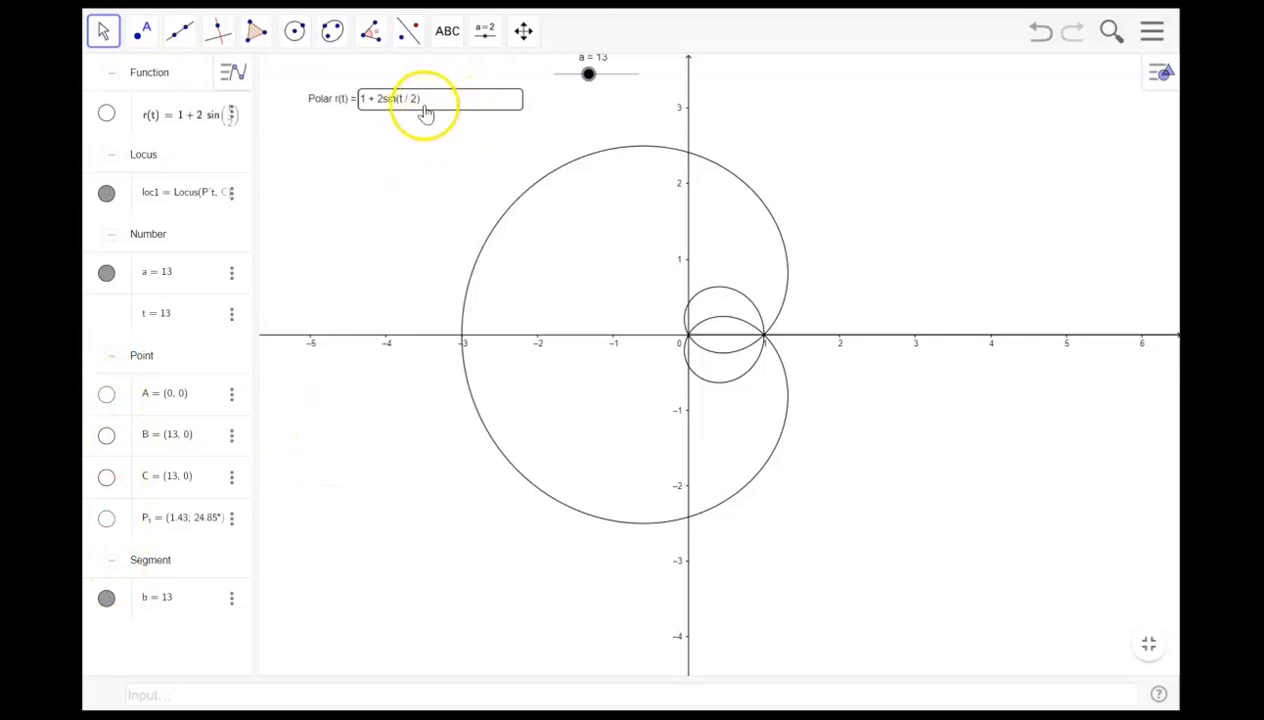
- Set the slider value a to π using the on-screen math keyboard
{"action": "left_click", "coordinate": [181, 277]}
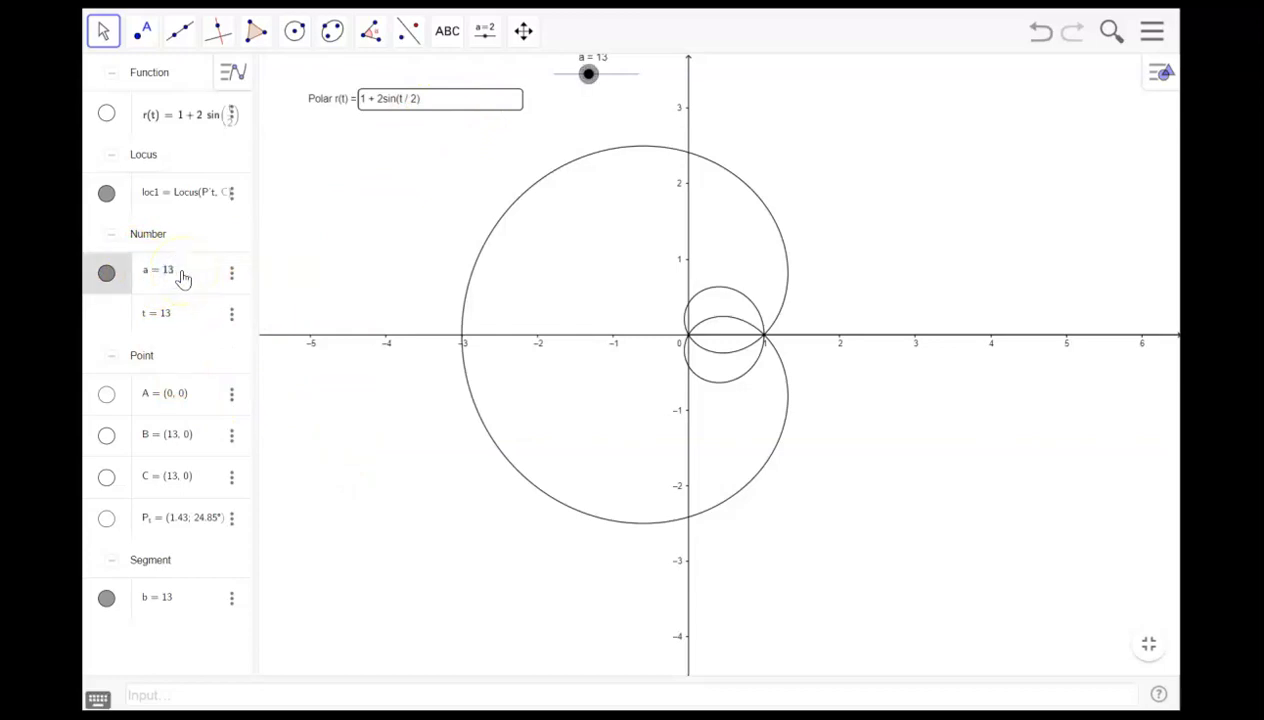
{"action": "left_click", "coordinate": [96, 697]}
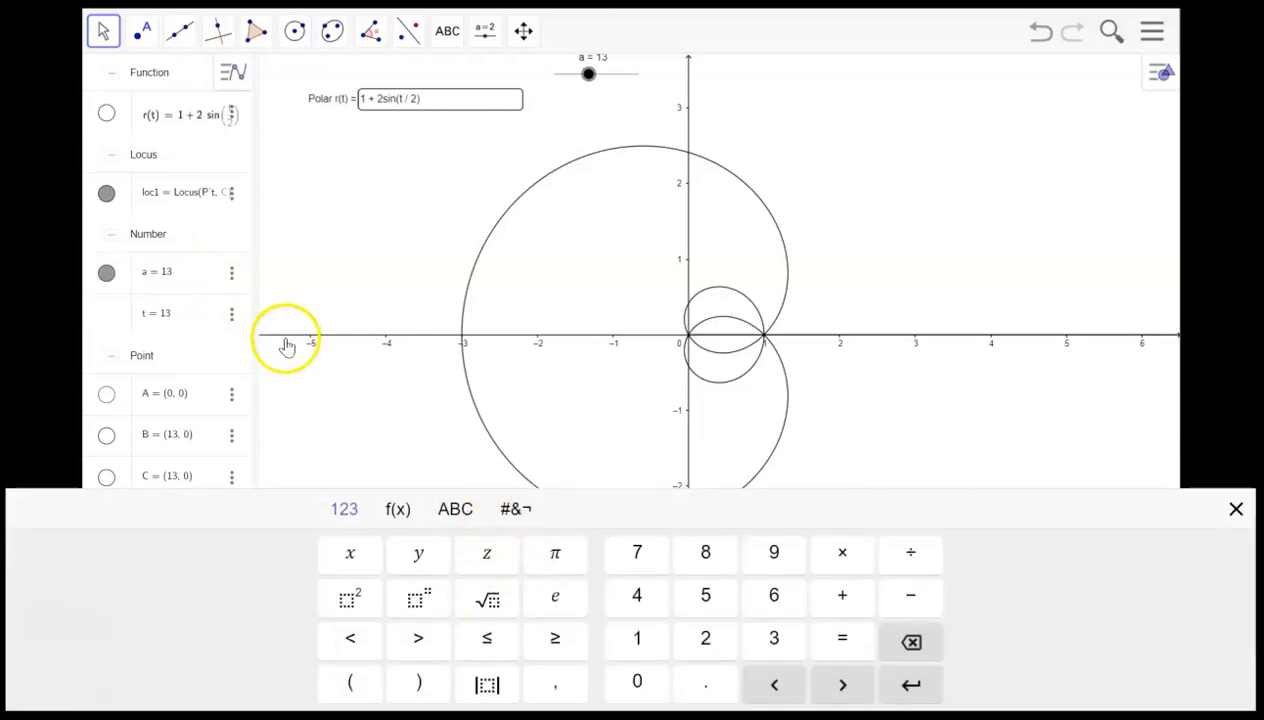
{"action": "left_click", "coordinate": [557, 560]}
{"action": "left_click", "coordinate": [178, 270]}
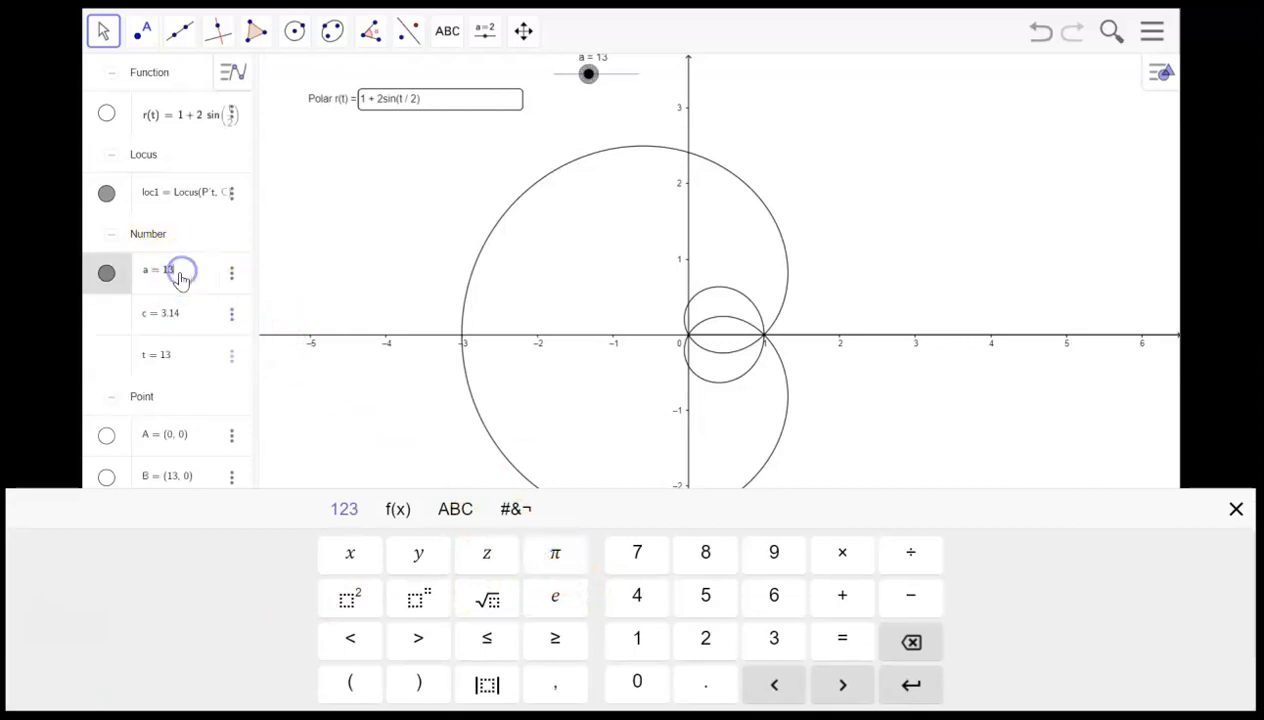
{"action": "left_click", "coordinate": [555, 553]}
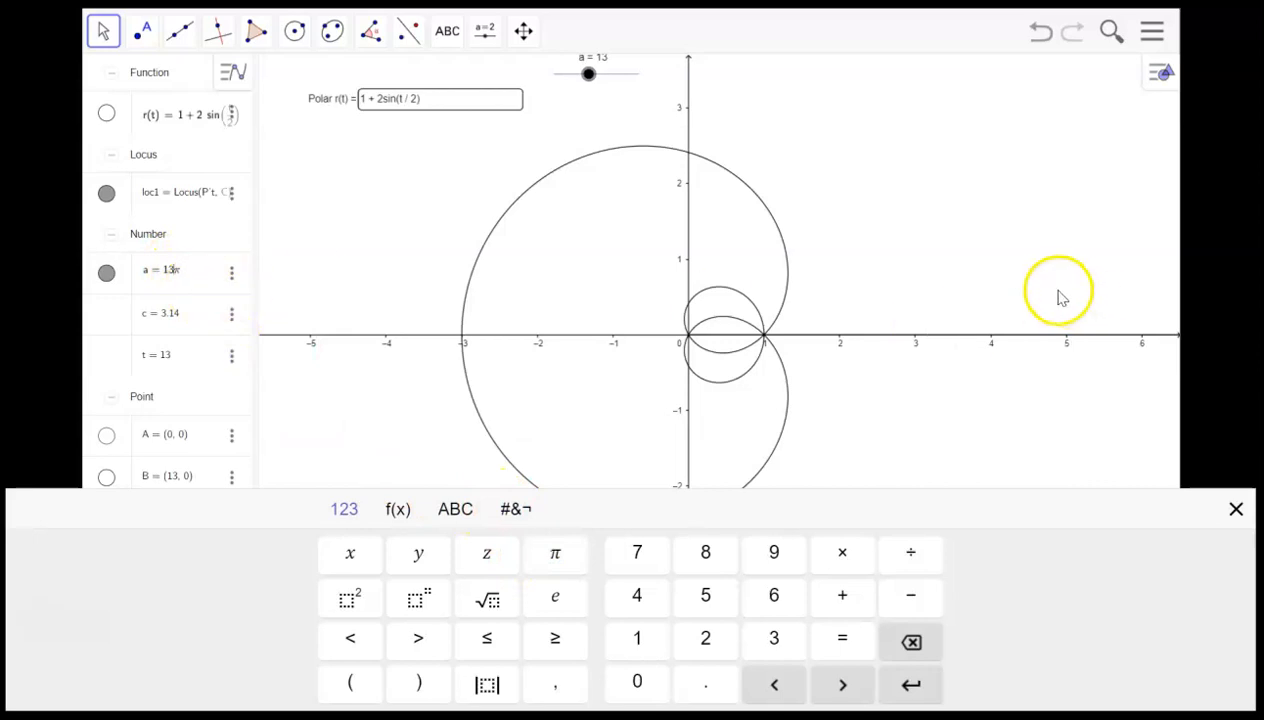
{"action": "key", "text": "BackSpace"}
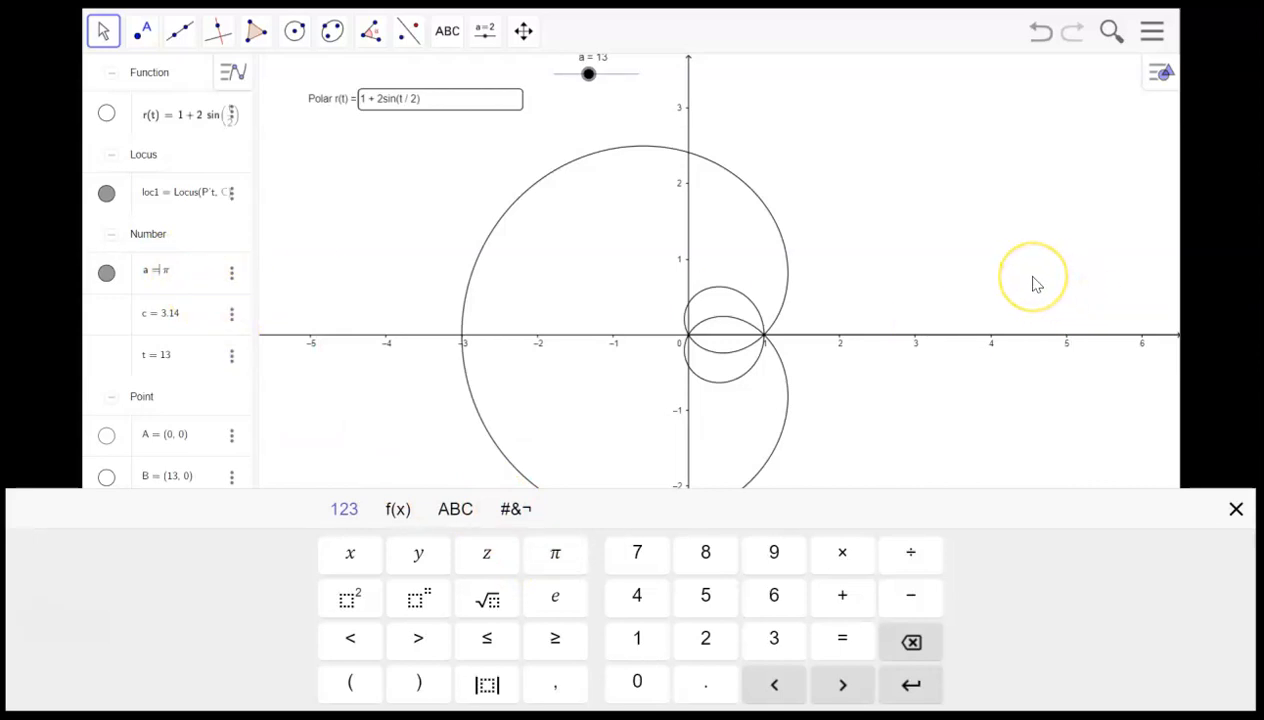
{"action": "left_click", "coordinate": [834, 120]}
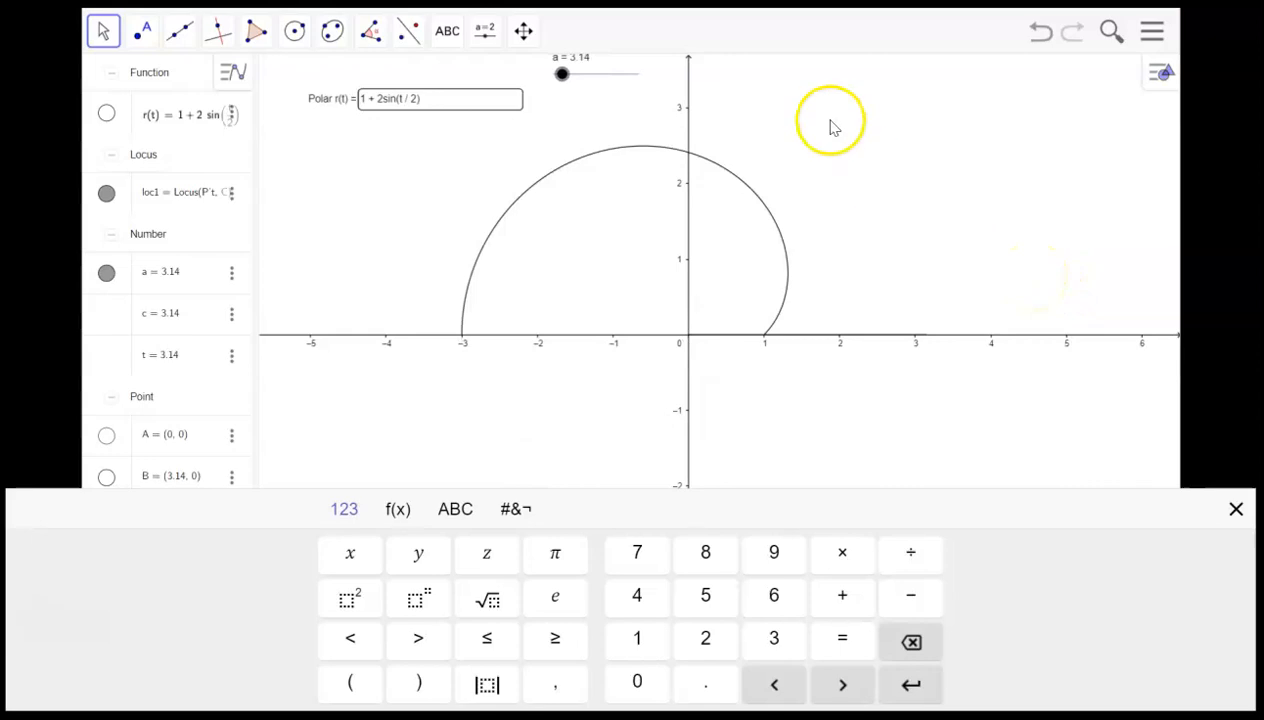
- Replace the polar function expression with 1/(1+0.85*cos( in the Polar r(t) field
{"action": "left_click", "coordinate": [423, 97]}
{"action": "left_click_drag", "start_coordinate": [421, 97], "coordinate": [372, 99]}
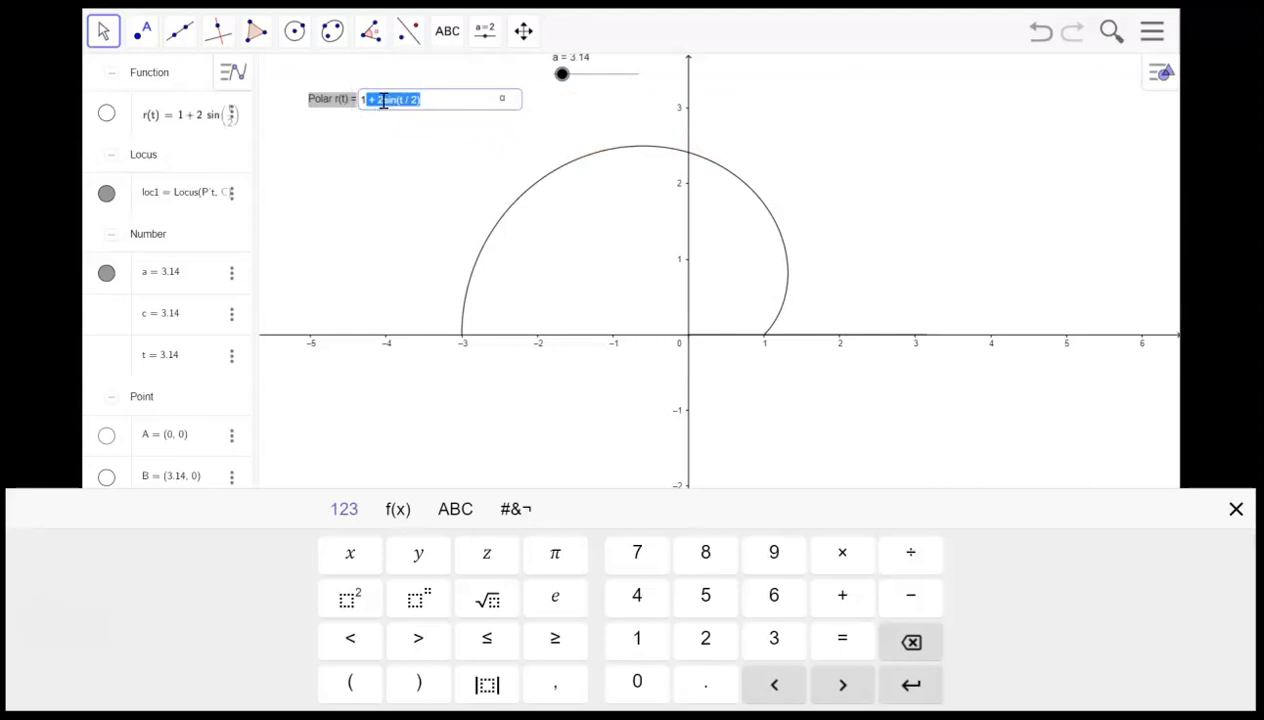
{"action": "key", "text": "BackSpace"}
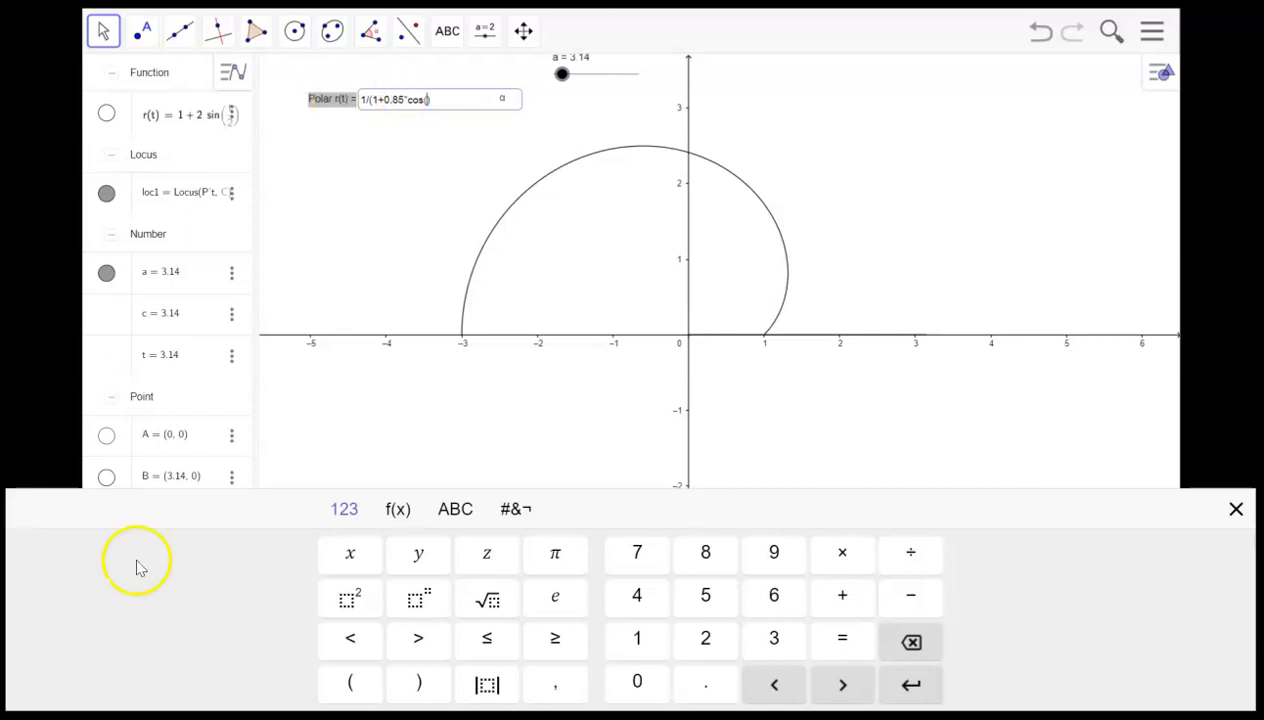
- Try to insert θ into the cosine argument from the Greek symbol keyboards
{"action": "left_click", "coordinate": [468, 511]}
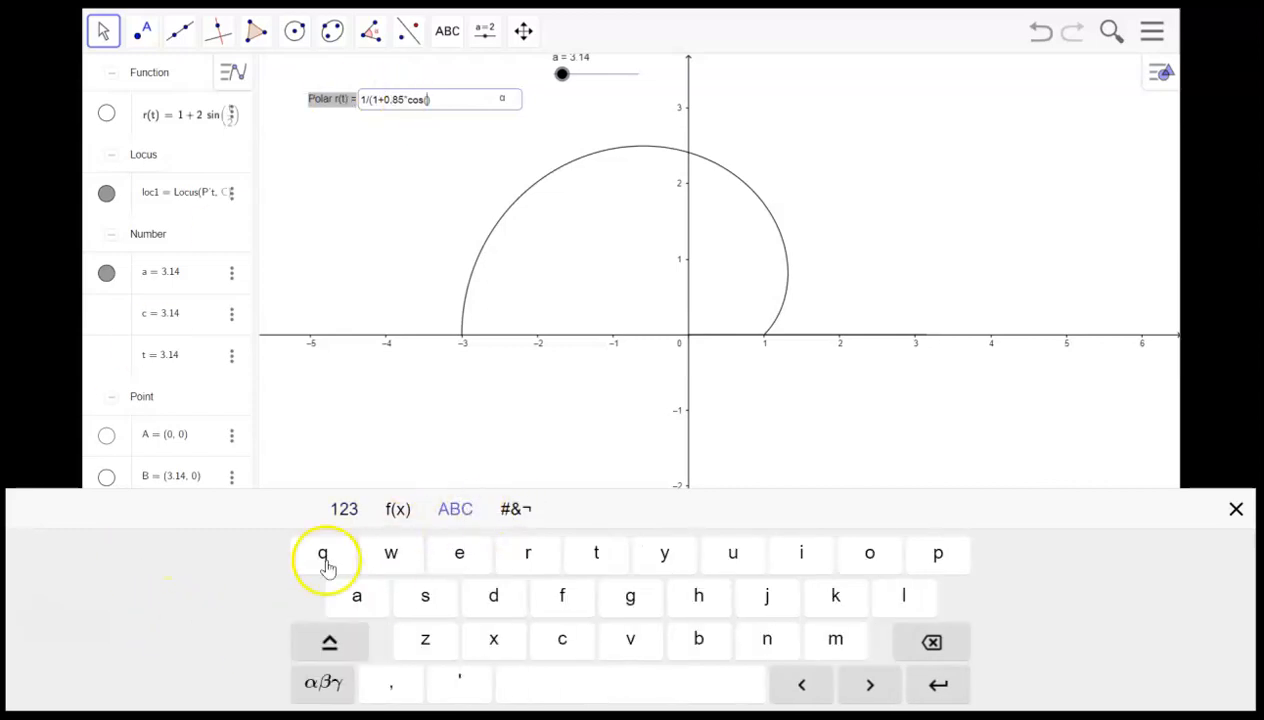
{"action": "left_click", "coordinate": [320, 683]}
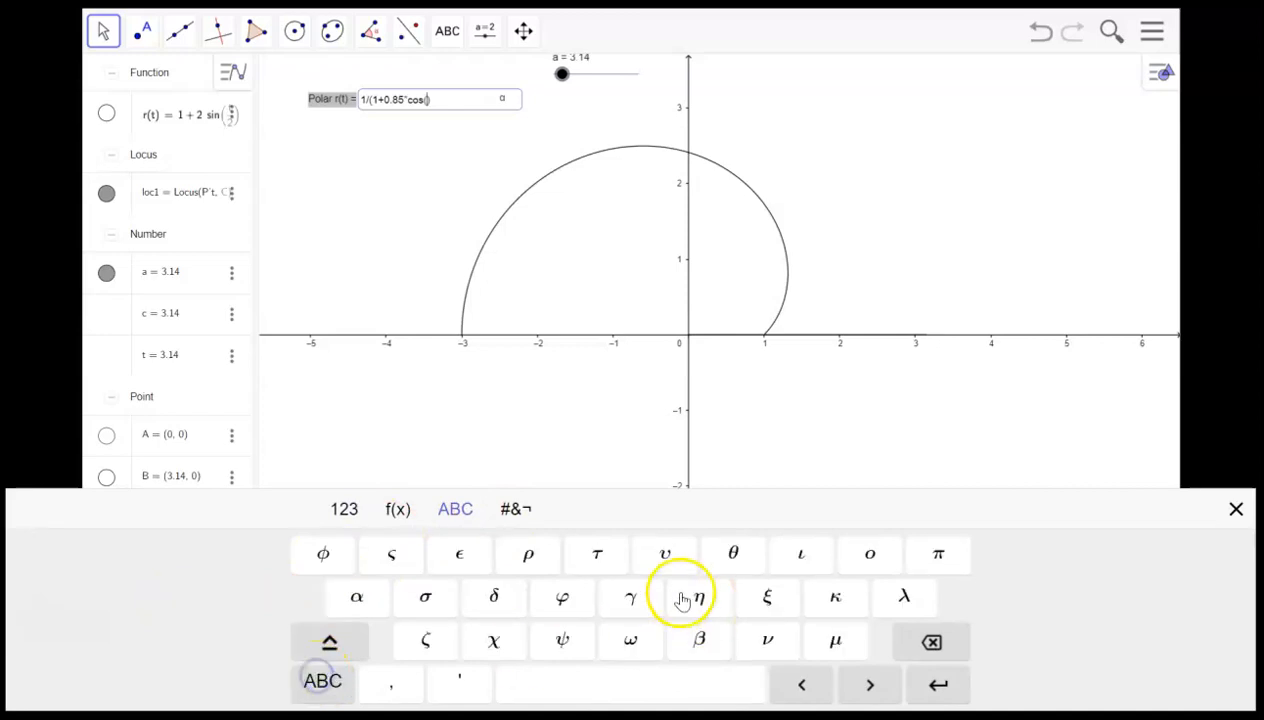
{"action": "left_click", "coordinate": [728, 556]}
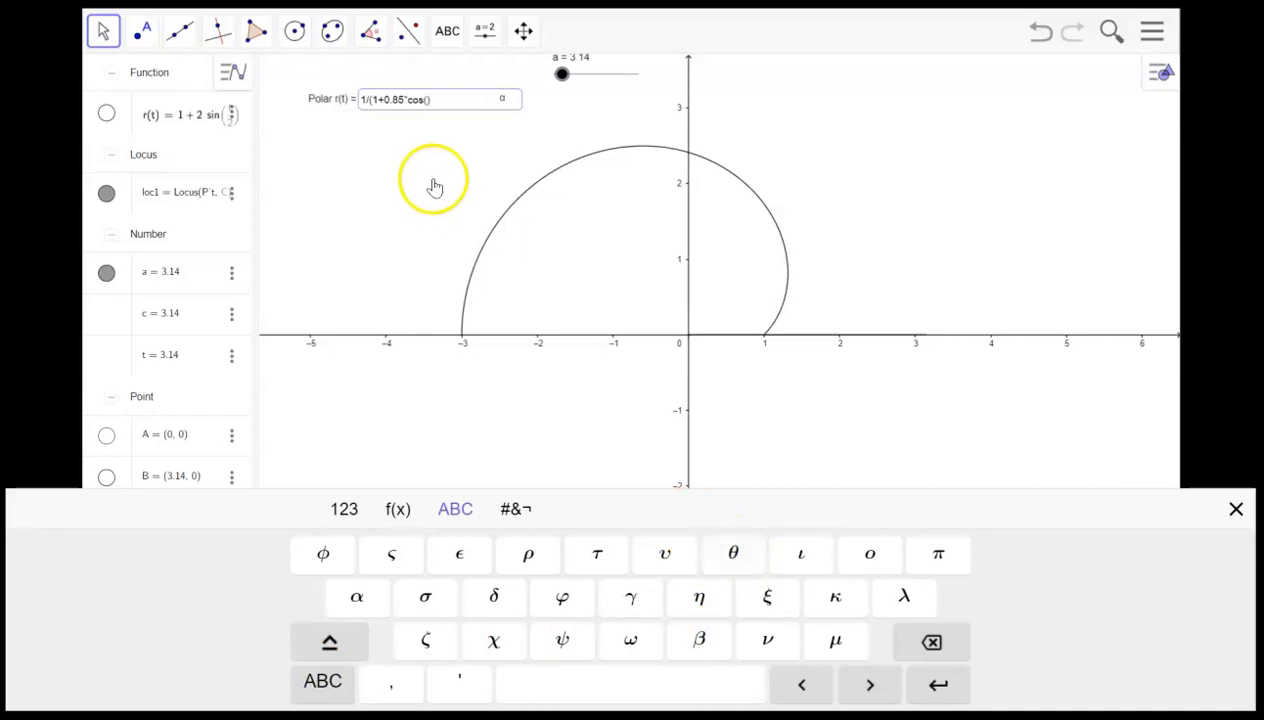
{"action": "left_click", "coordinate": [505, 100]}
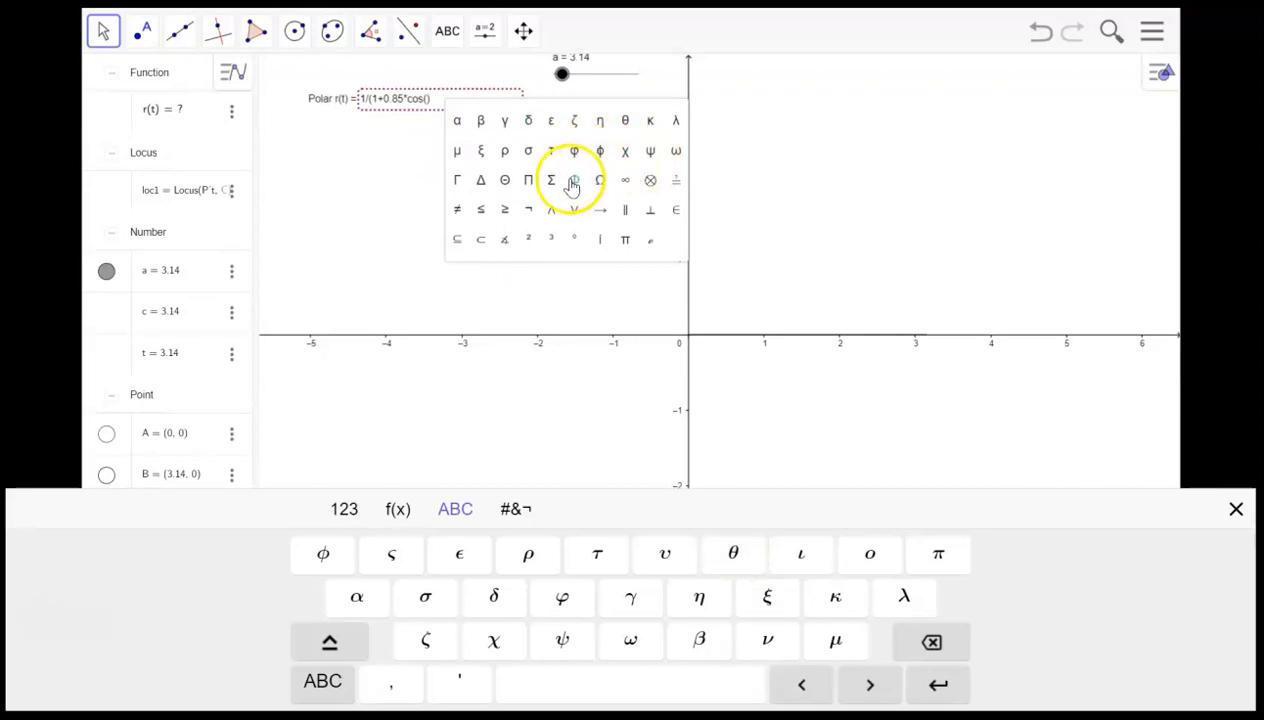
{"action": "left_click", "coordinate": [625, 122]}
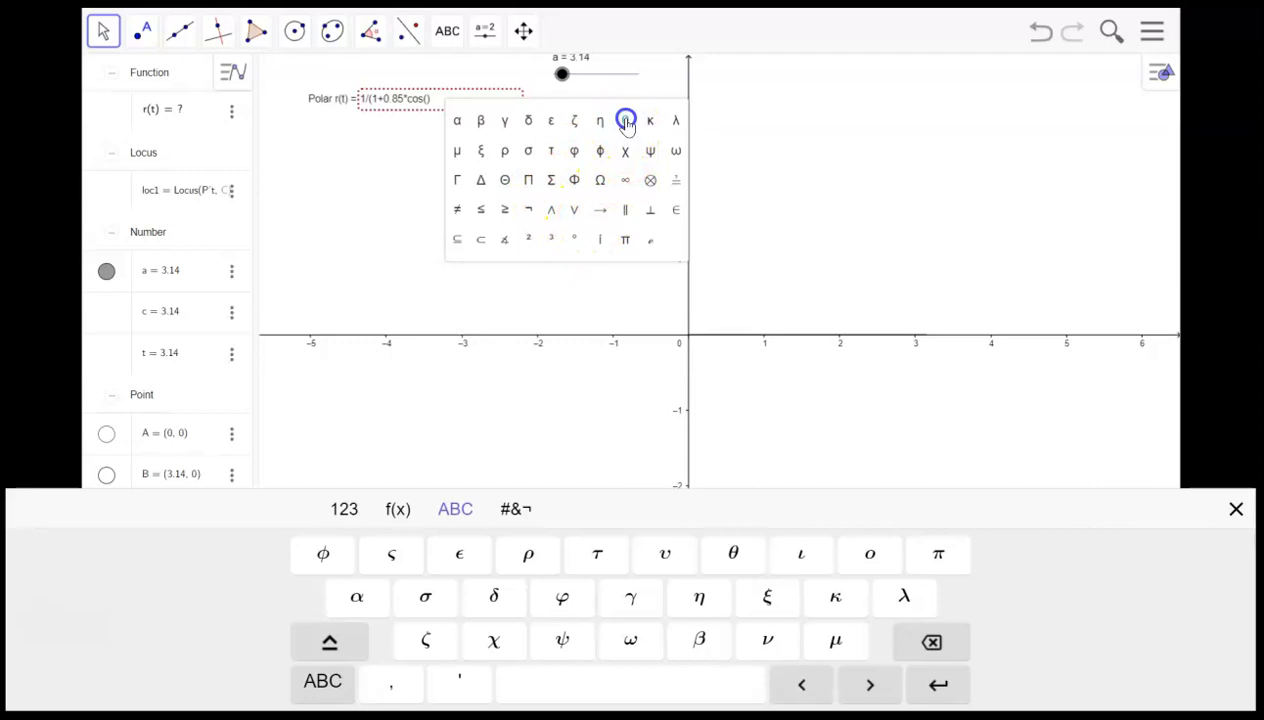
{"action": "left_click", "coordinate": [626, 122]}
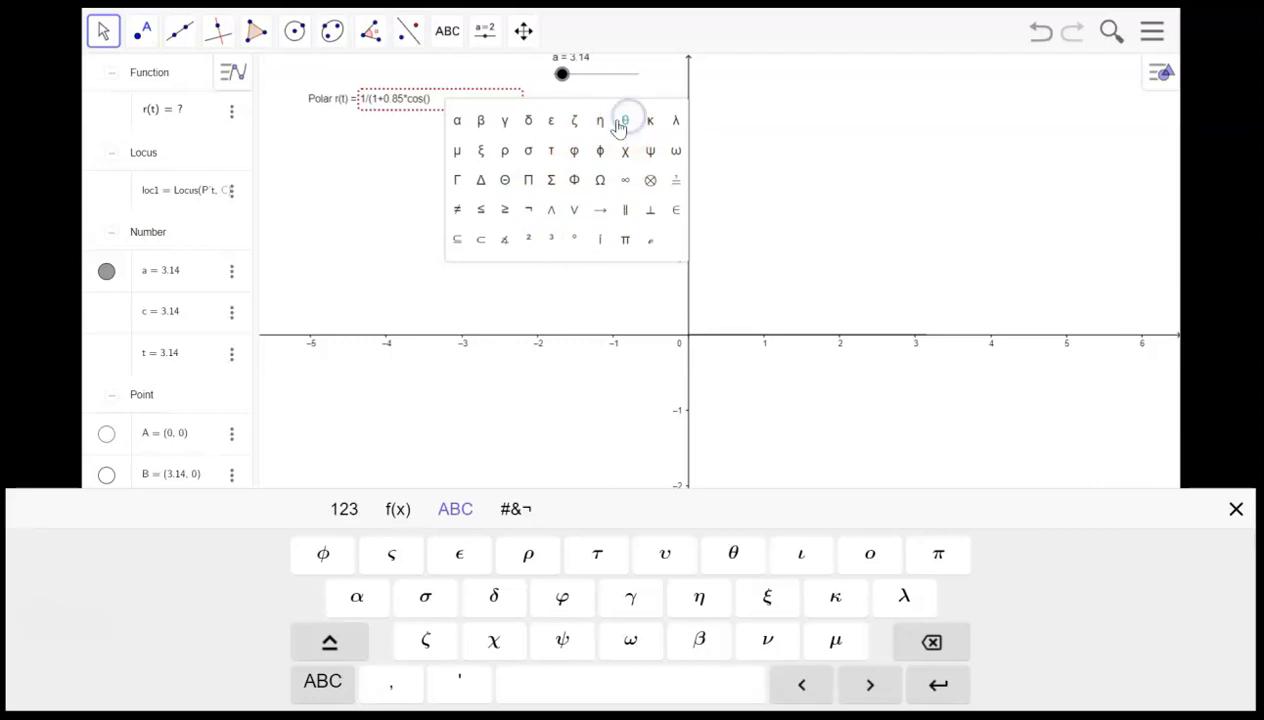
{"action": "left_click", "coordinate": [428, 100]}
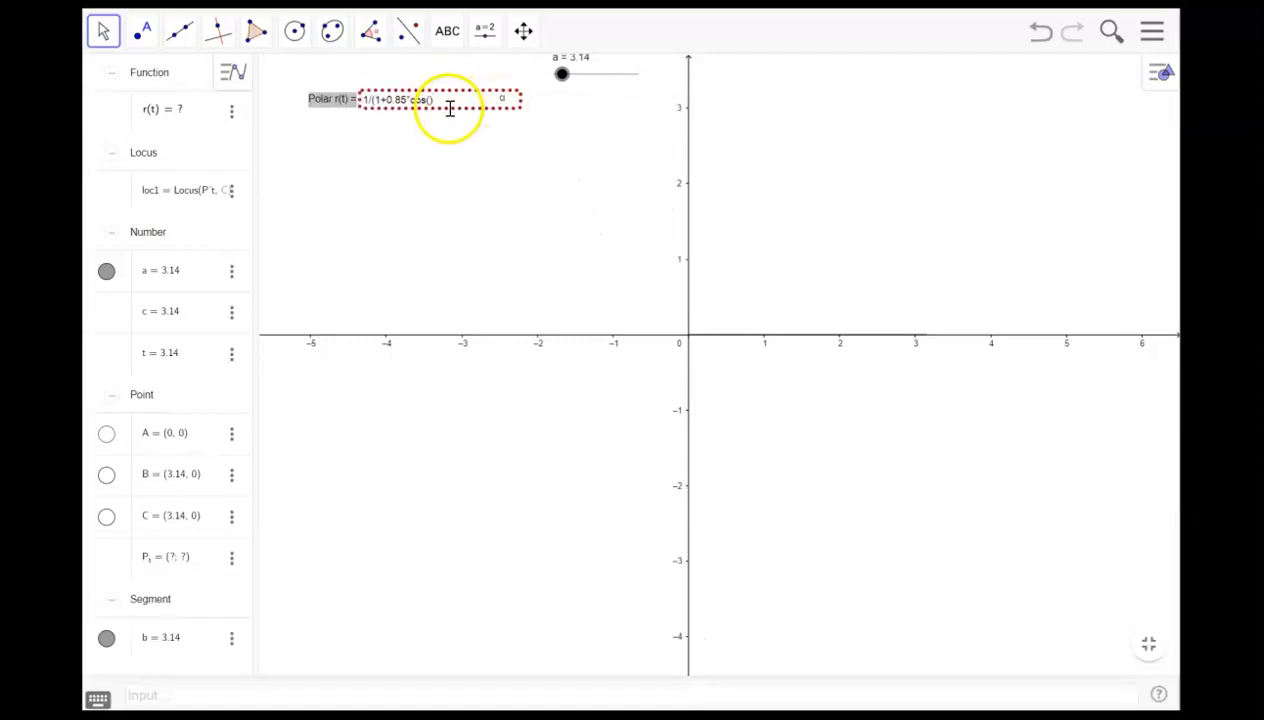
{"action": "left_click", "coordinate": [502, 100]}
{"action": "left_click", "coordinate": [625, 121]}
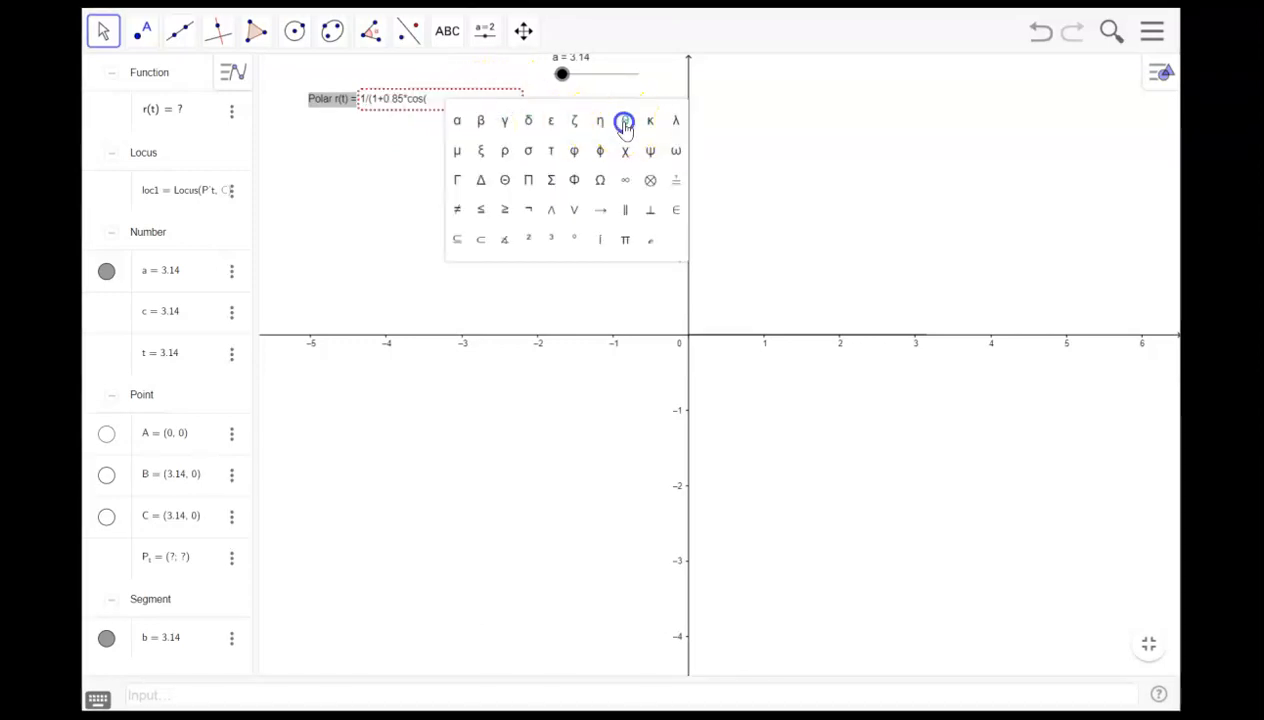
{"action": "left_click", "coordinate": [437, 98]}
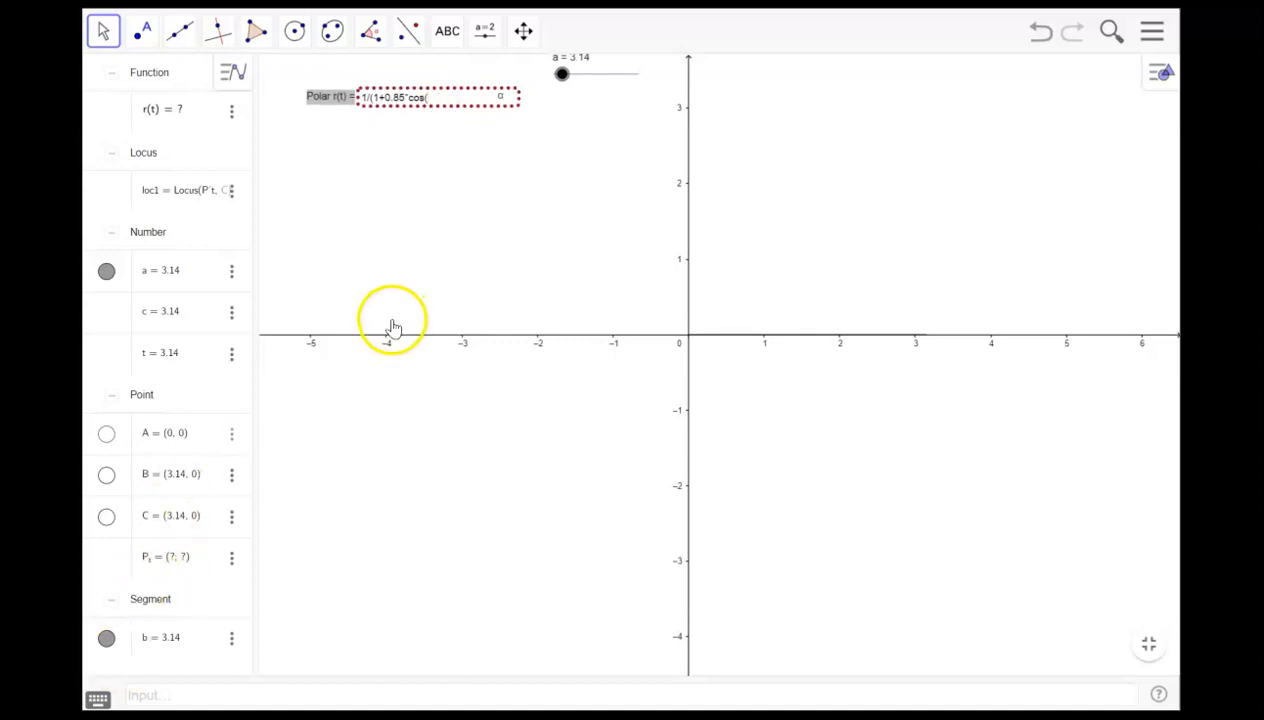
- Complete the polar function as 1/(1+0.85cos(0.85t)) and apply it
{"action": "type", "text": "t"}
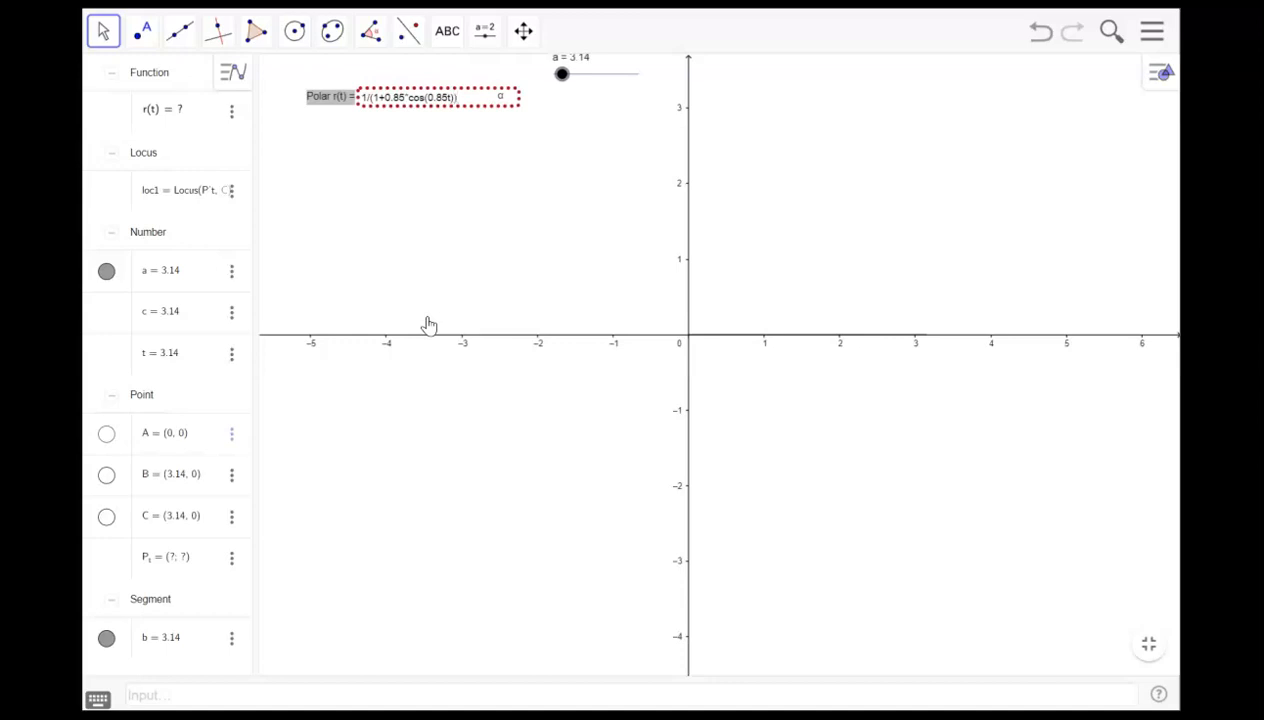
{"action": "key", "text": "Return"}
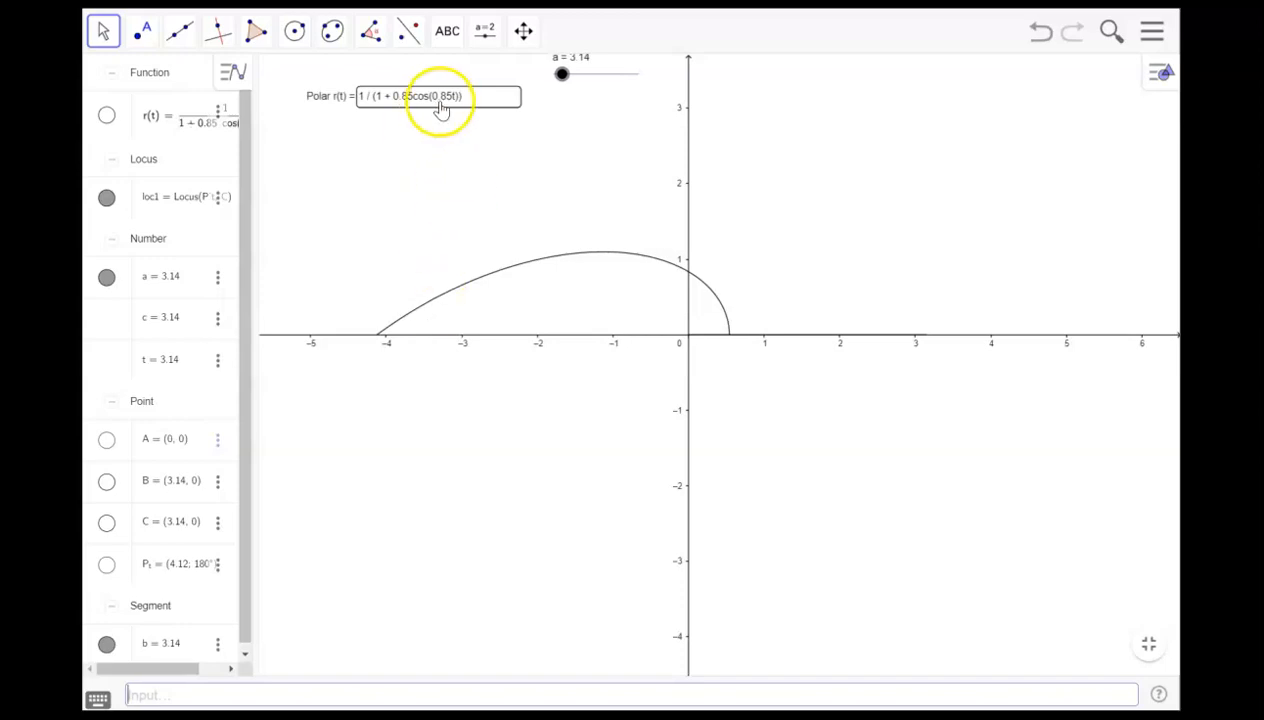
- Set the slider value a to 2π and close the on-screen keyboard
{"action": "left_click", "coordinate": [182, 276]}
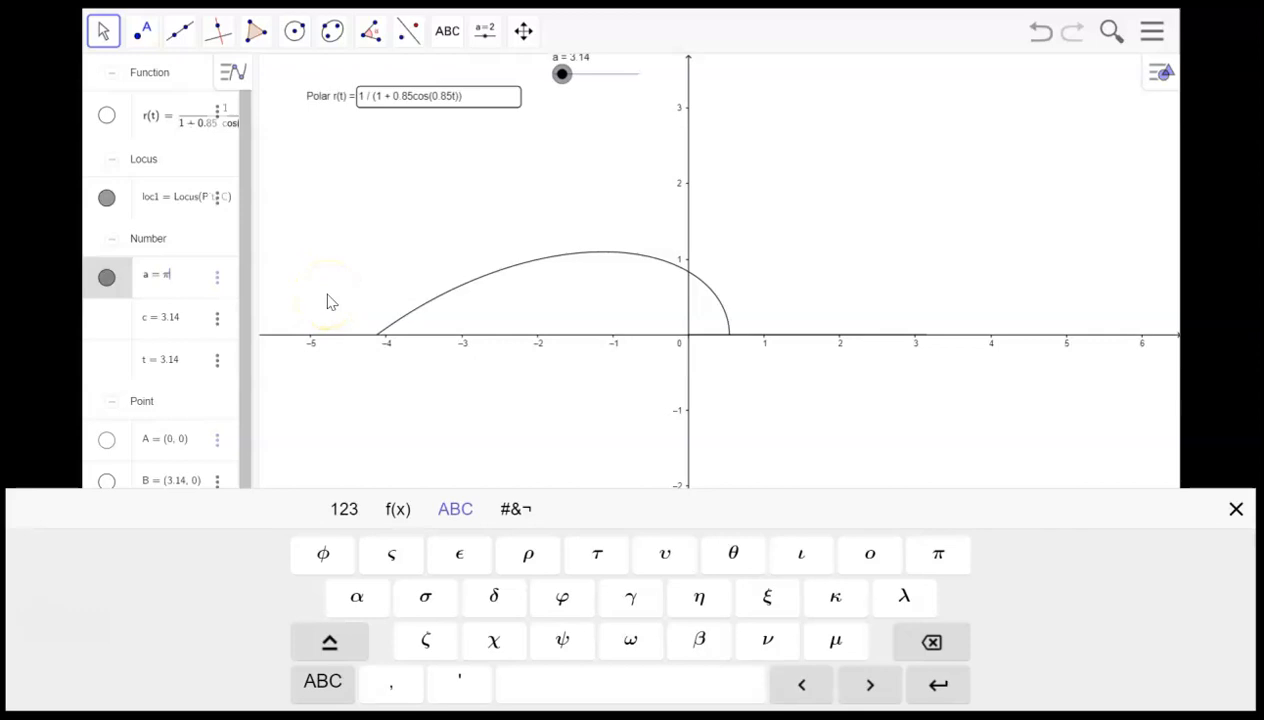
{"action": "type", "text": "2"}
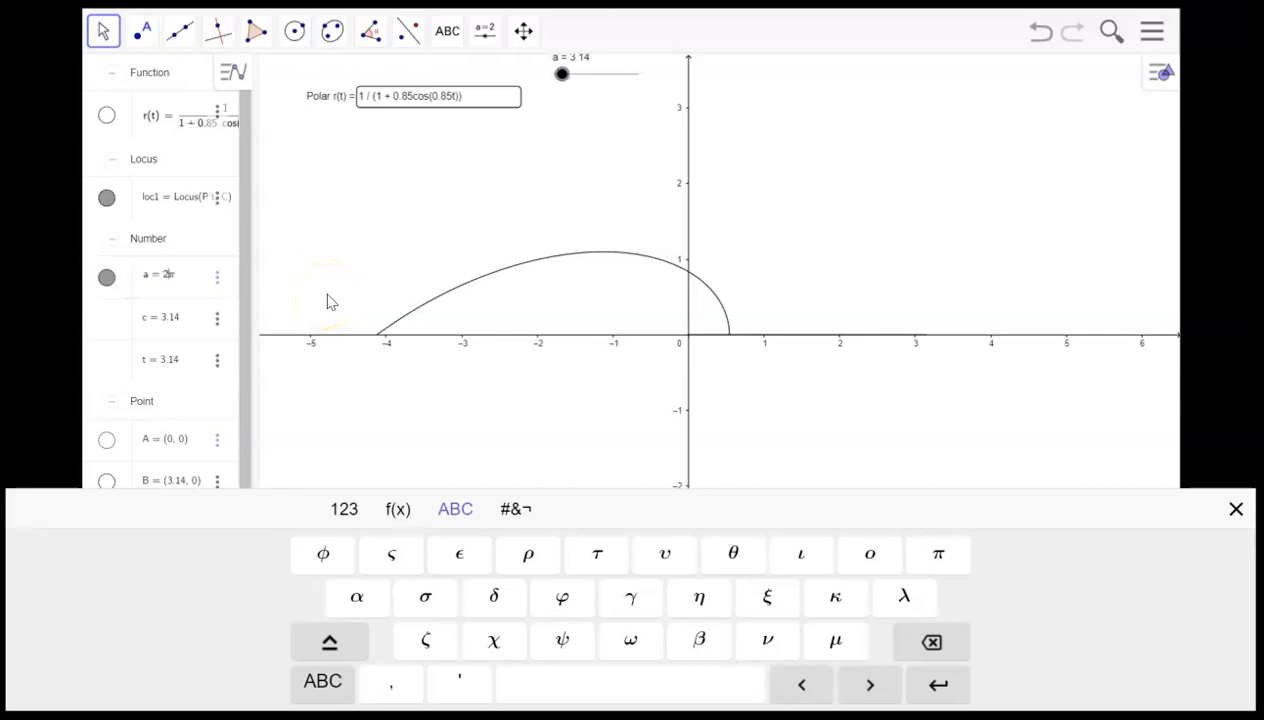
{"action": "key", "text": "Return"}
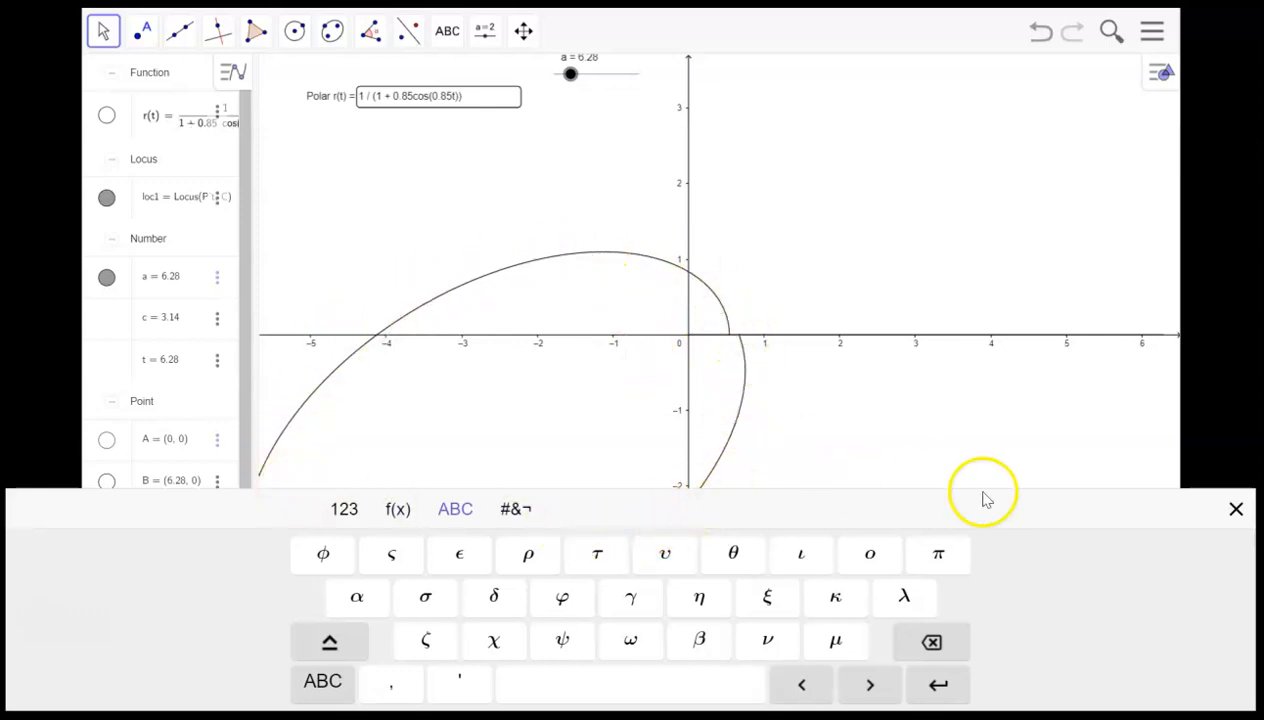
{"action": "left_click", "coordinate": [1235, 511]}
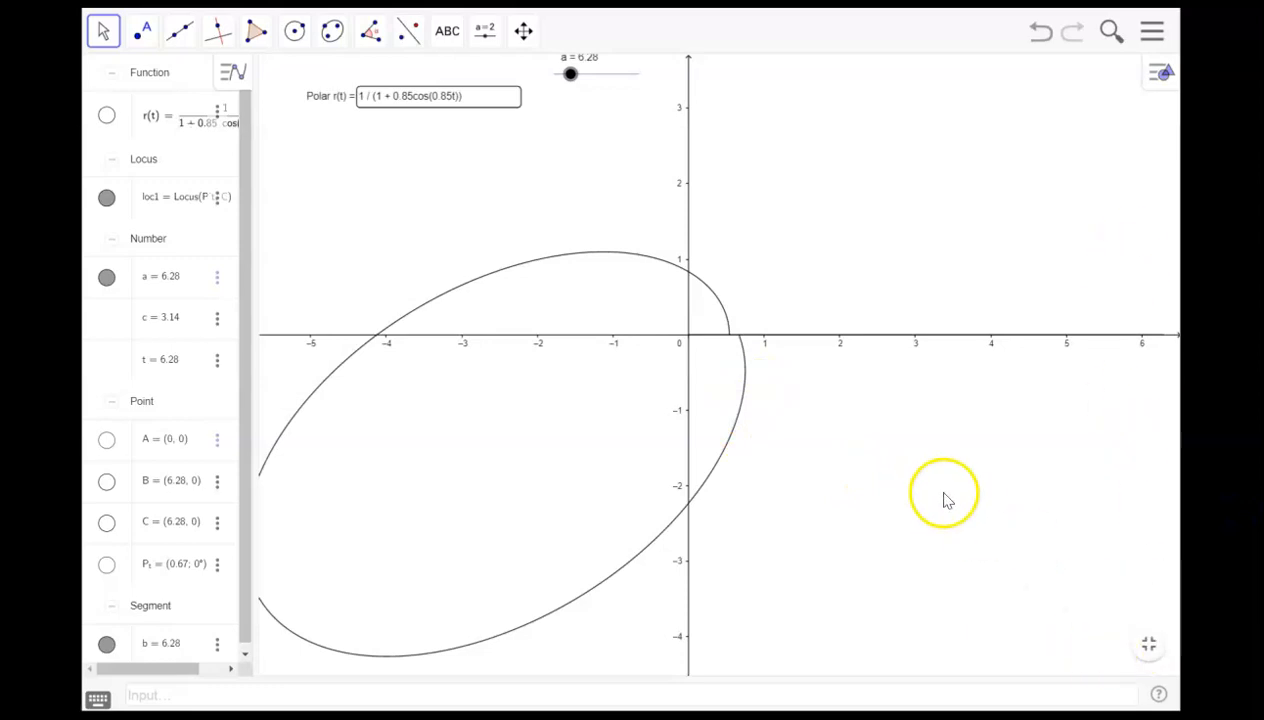
- Set the slider value a to 3π
{"action": "scroll", "coordinate": [893, 461], "scroll_direction": "down", "scroll_amount": 2}
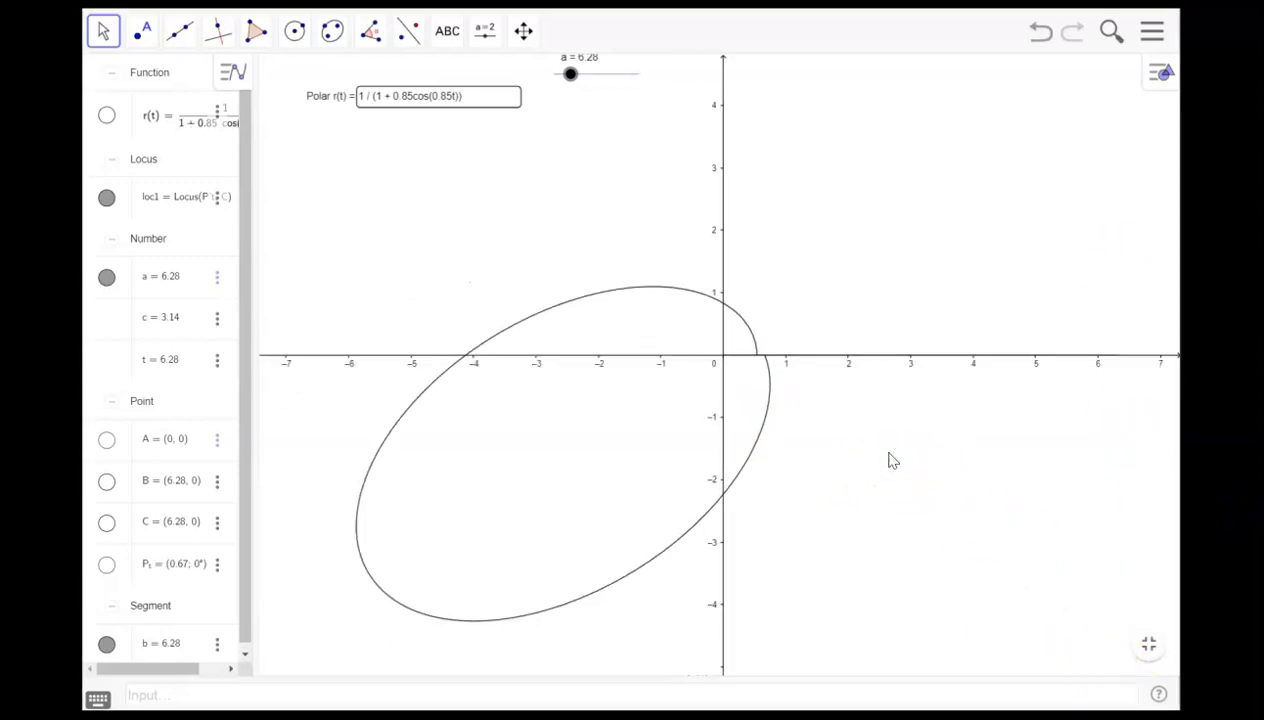
{"action": "scroll", "coordinate": [893, 461], "scroll_direction": "down", "scroll_amount": 1}
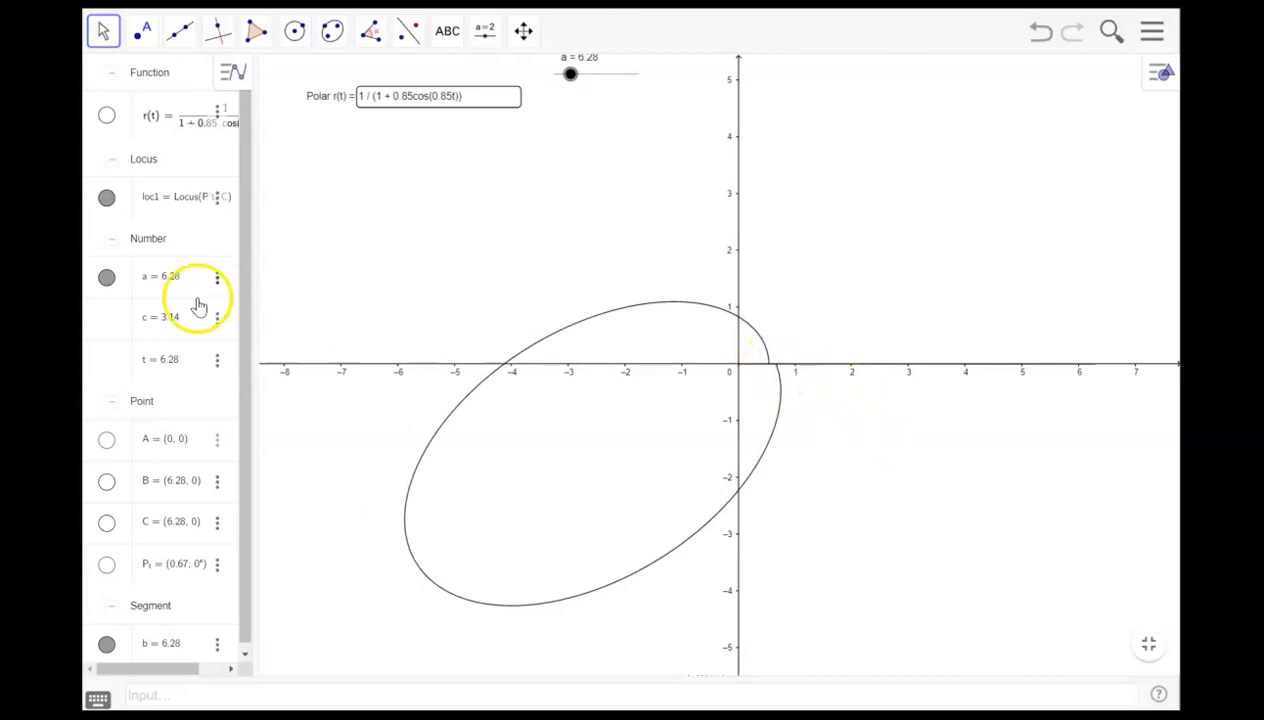
{"action": "left_click", "coordinate": [172, 279]}
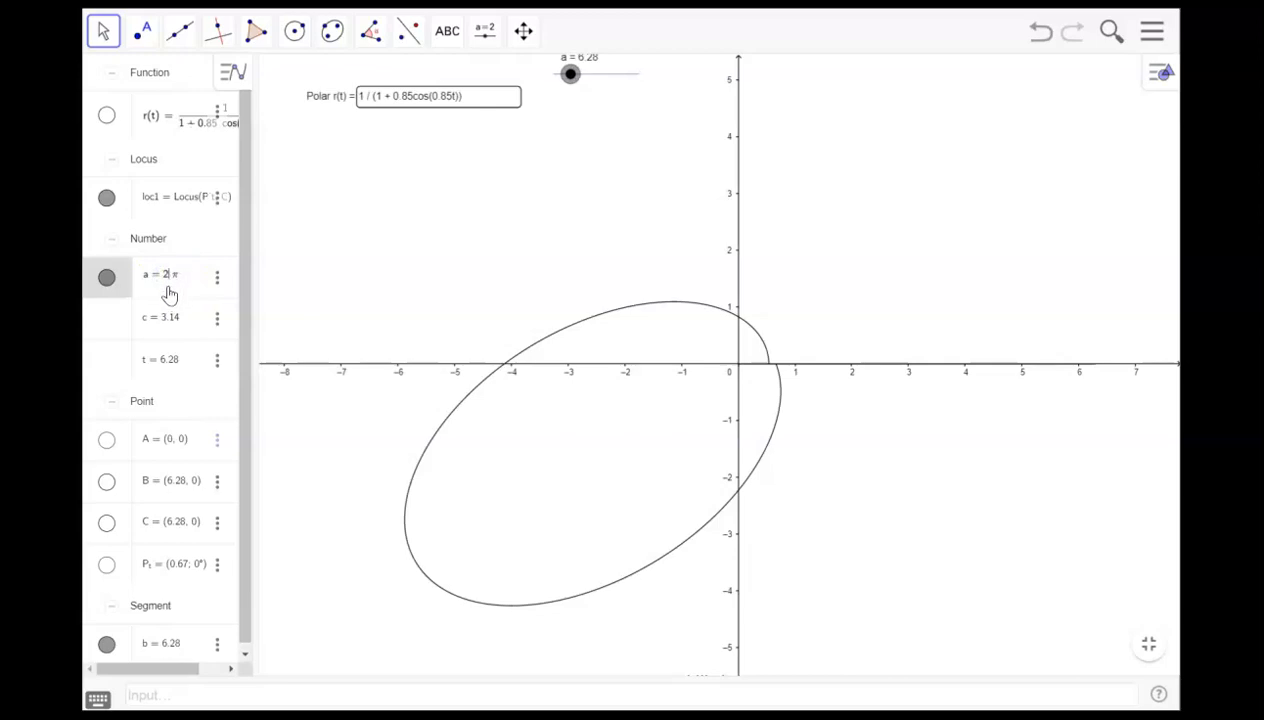
{"action": "key", "text": "BackSpace"}
{"action": "type", "text": "3"}
{"action": "key", "text": "Return"}
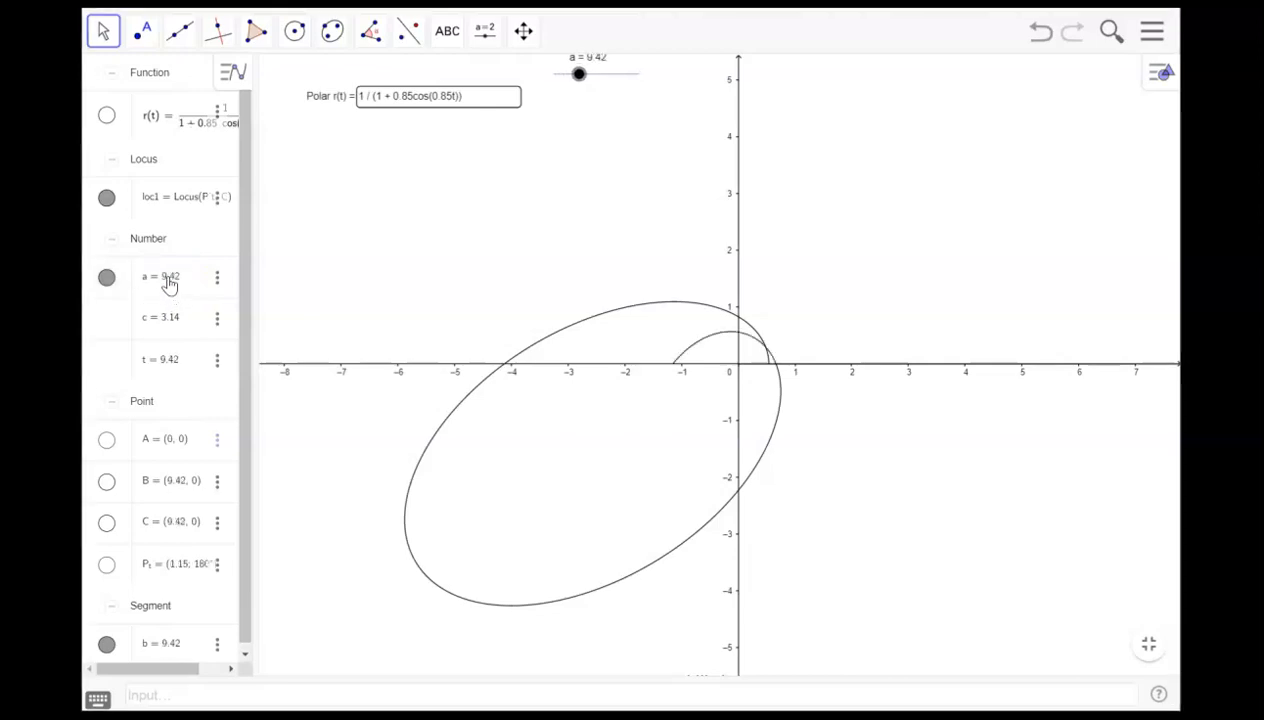
- Set the slider value a back to 2π
{"action": "left_click", "coordinate": [167, 281]}
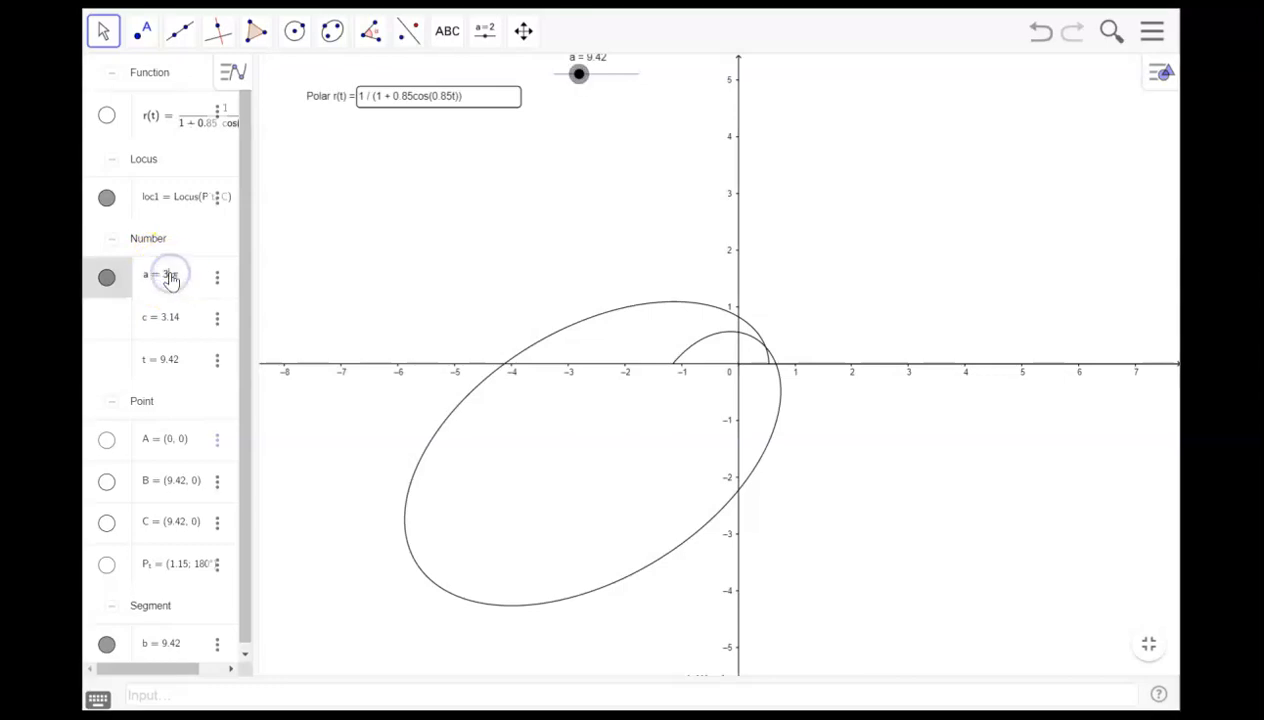
{"action": "key", "text": "BackSpace"}
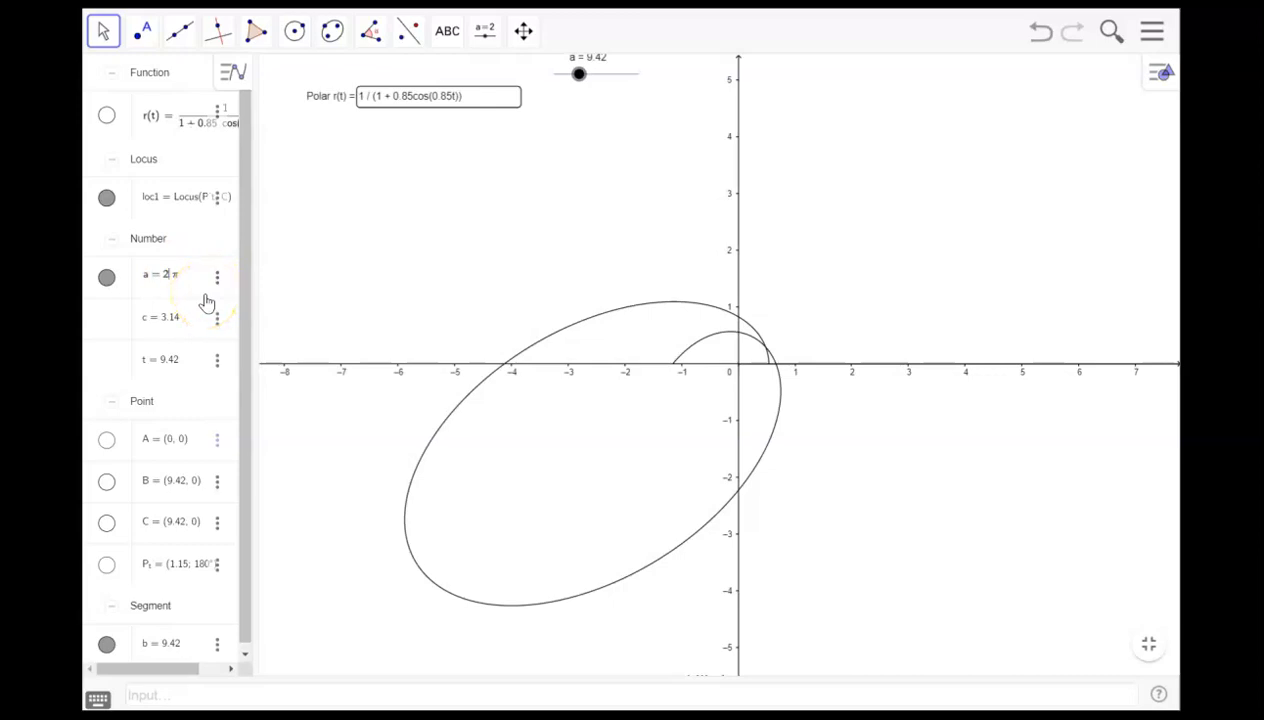
{"action": "key", "text": "Return"}
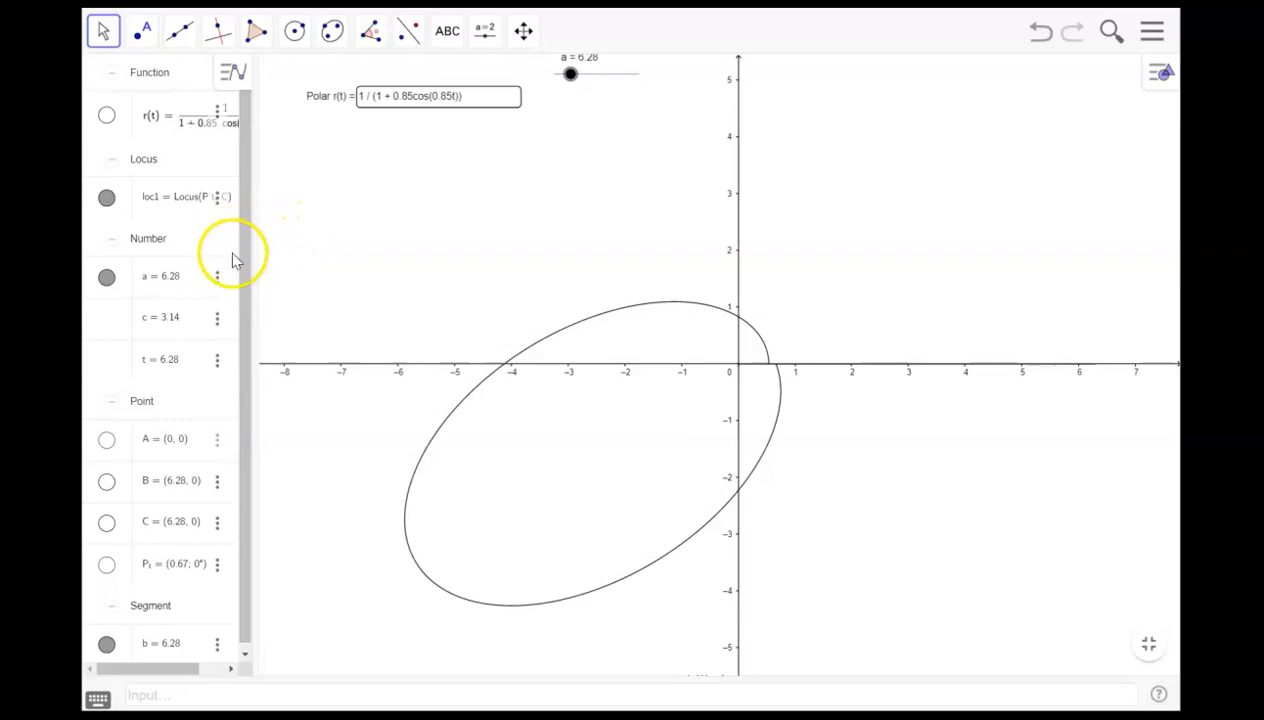
- Set the slider value a to 4
{"action": "left_click", "coordinate": [606, 75]}
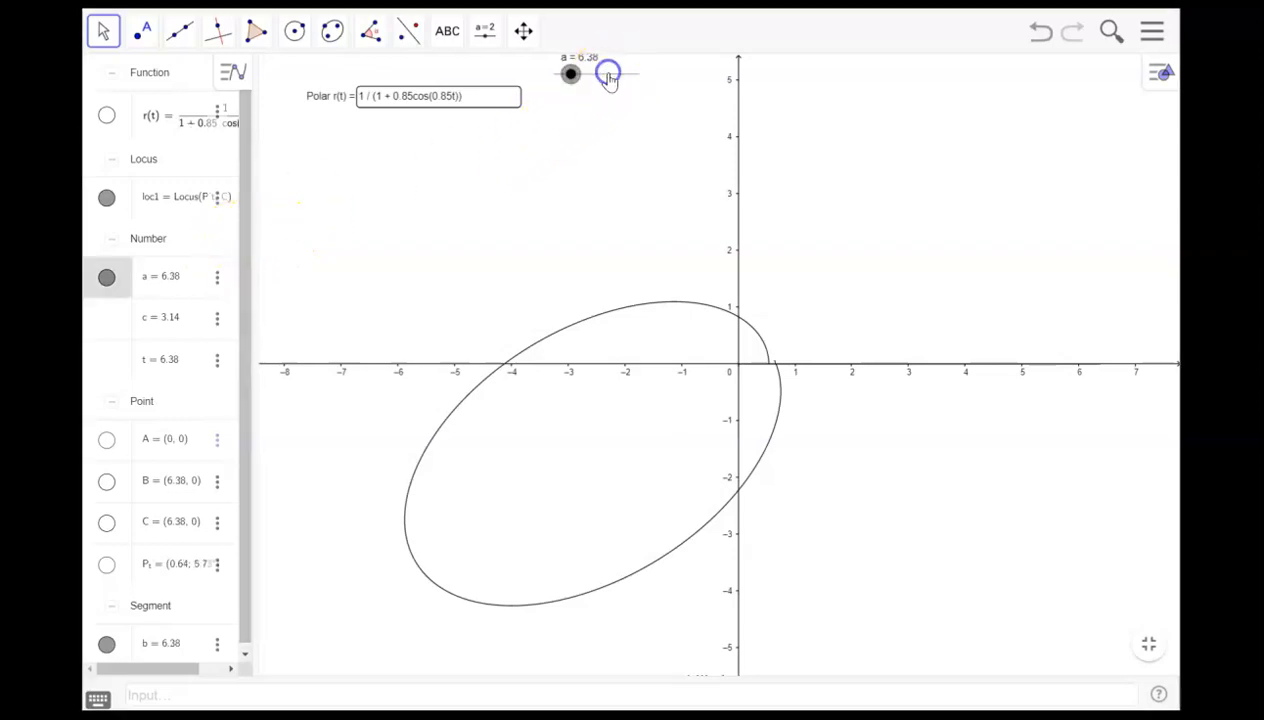
{"action": "left_click", "coordinate": [179, 276]}
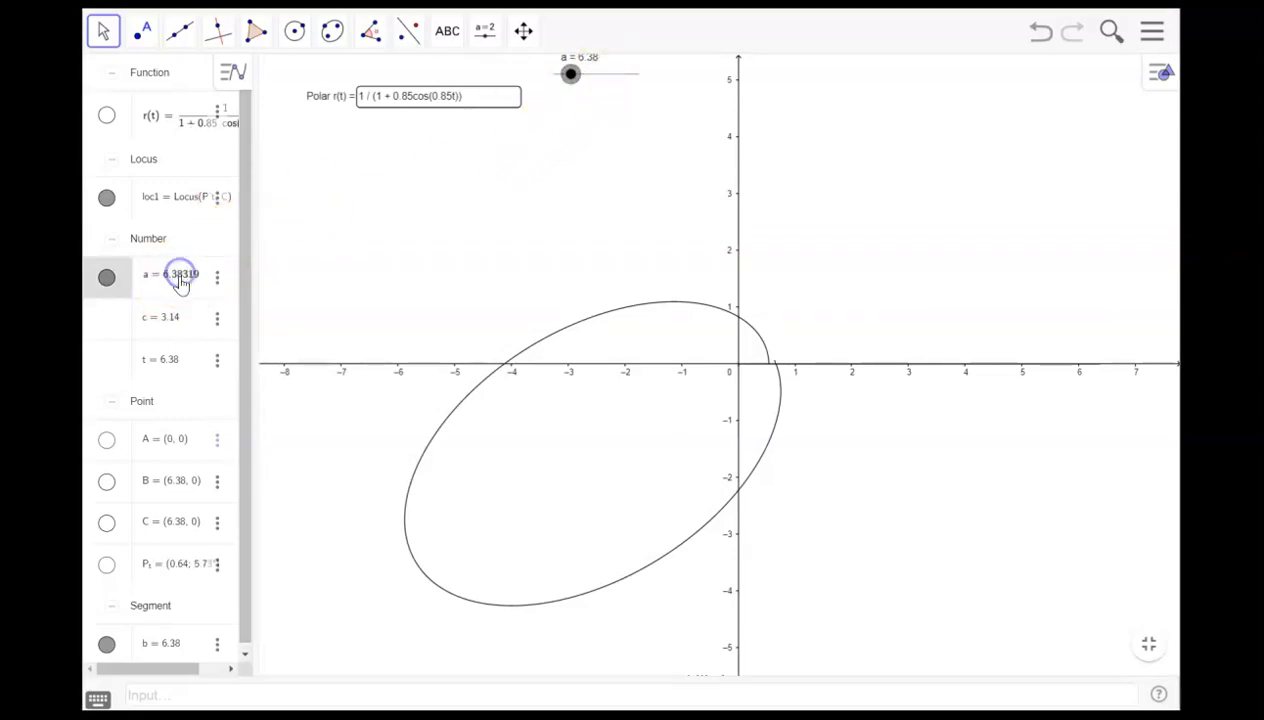
{"action": "left_click", "coordinate": [185, 272]}
{"action": "double_click", "coordinate": [162, 277]}
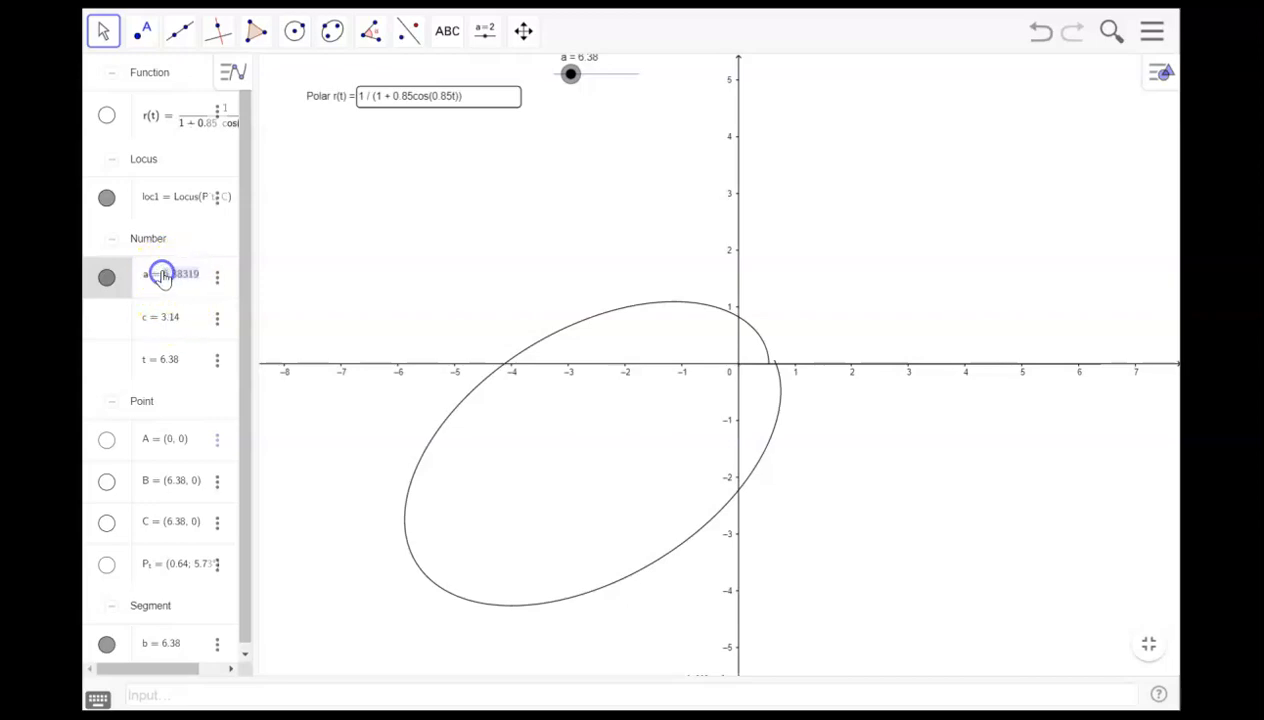
{"action": "type", "text": "4"}
{"action": "left_click", "coordinate": [167, 284]}
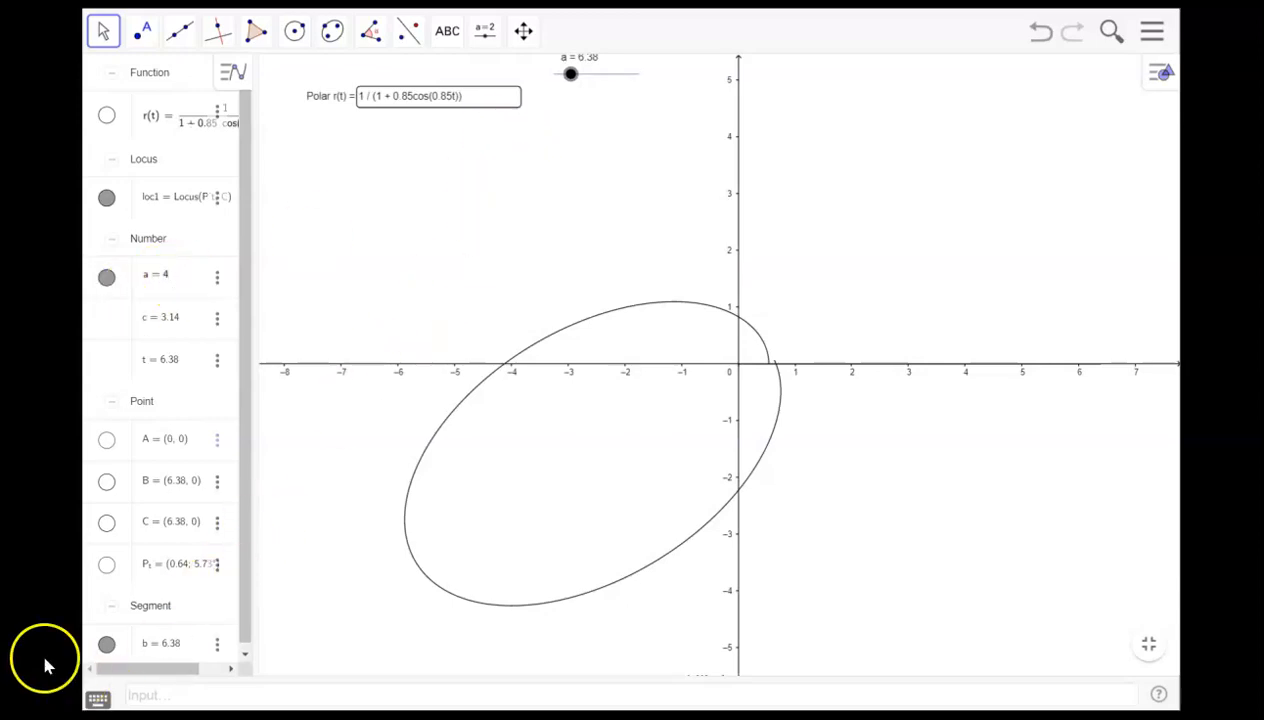
- Change a to 4π by inserting π from the on-screen keyboard and apply it
{"action": "left_click", "coordinate": [97, 698]}
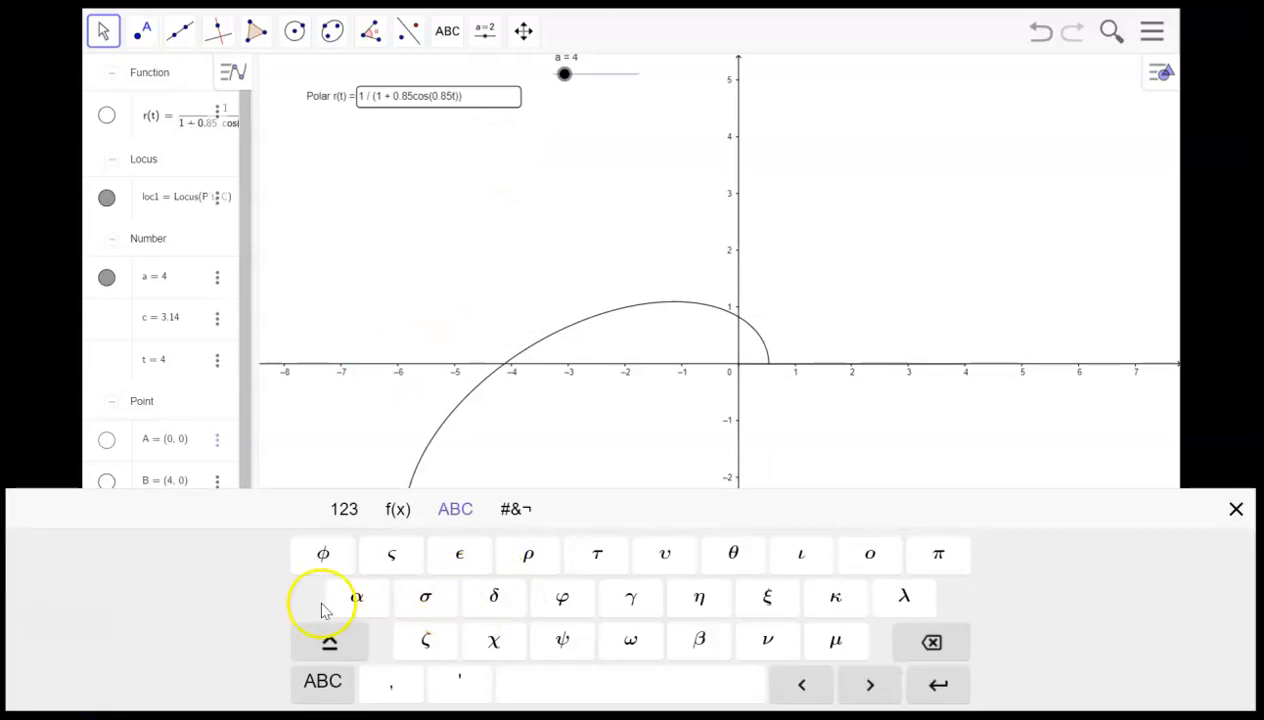
{"action": "left_click", "coordinate": [396, 512]}
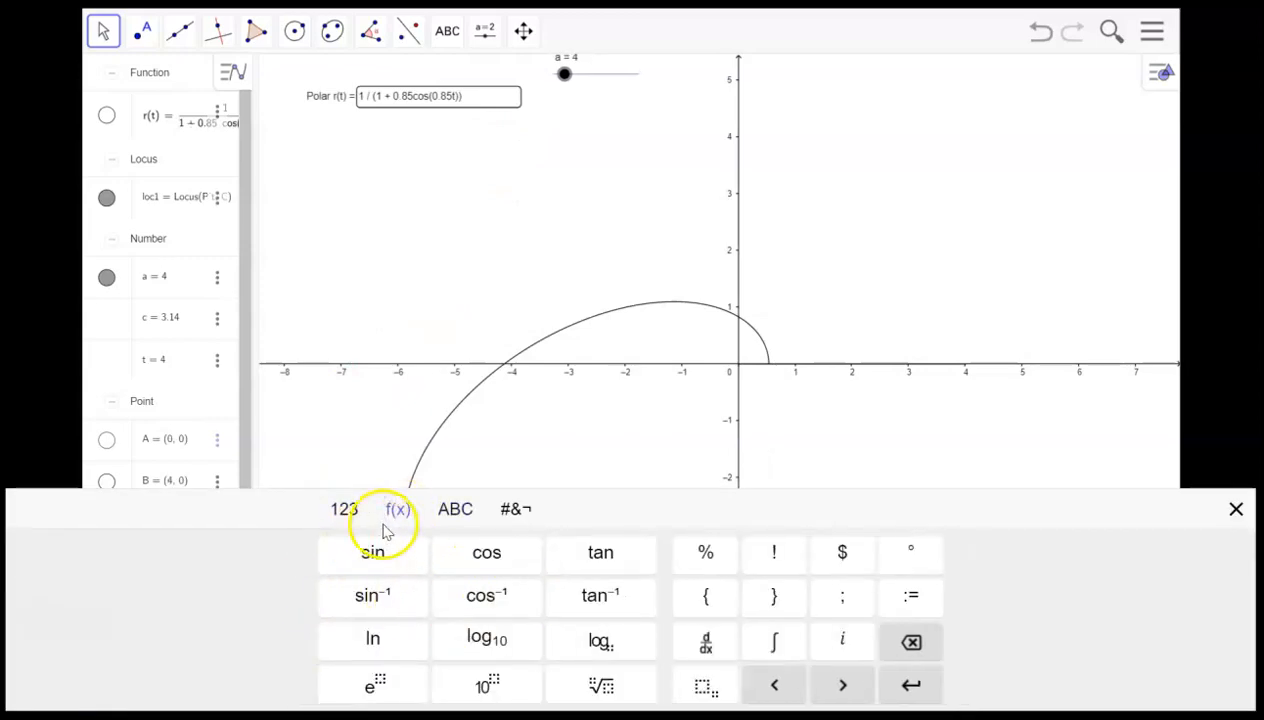
{"action": "left_click", "coordinate": [346, 510]}
{"action": "left_click", "coordinate": [557, 556]}
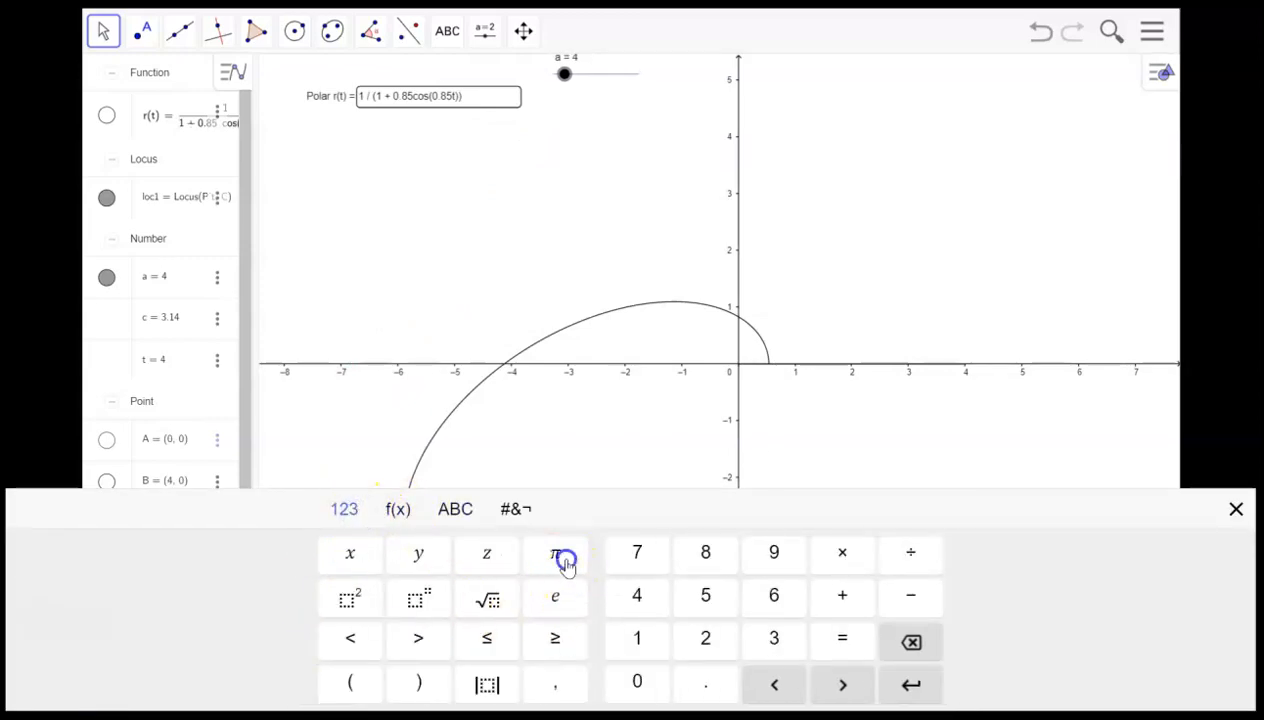
{"action": "left_click", "coordinate": [172, 275]}
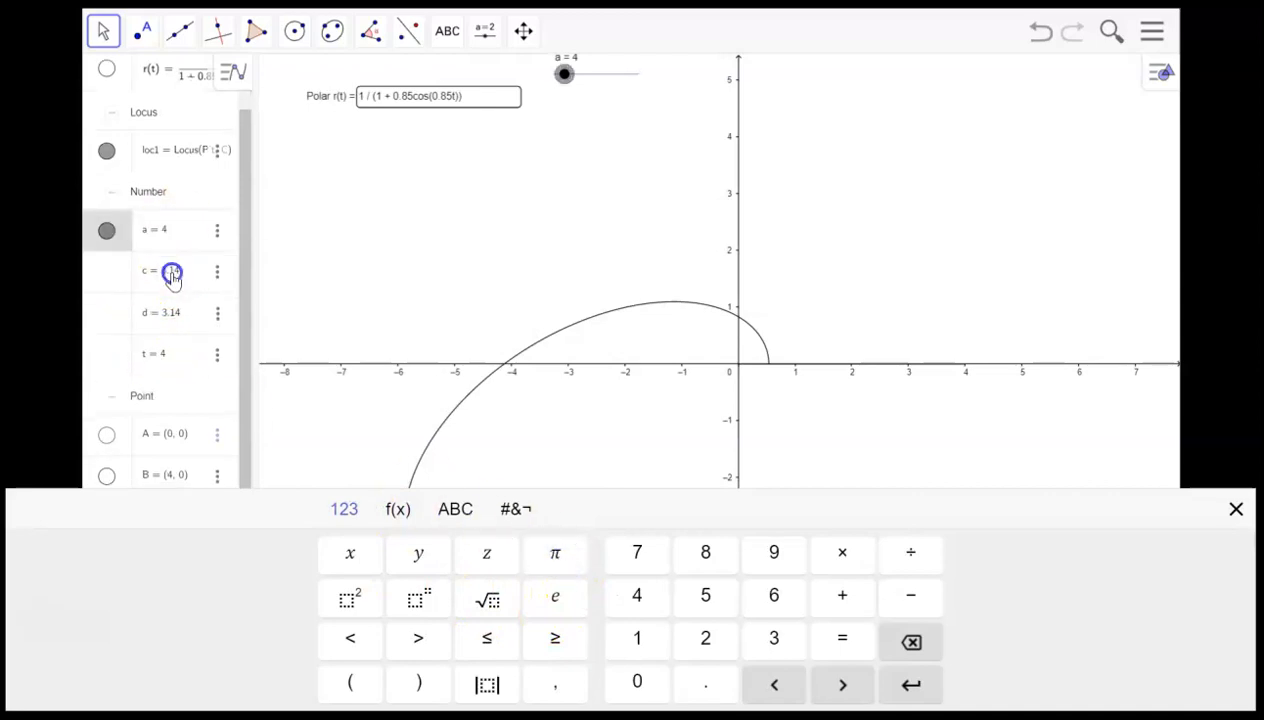
{"action": "left_click", "coordinate": [174, 228]}
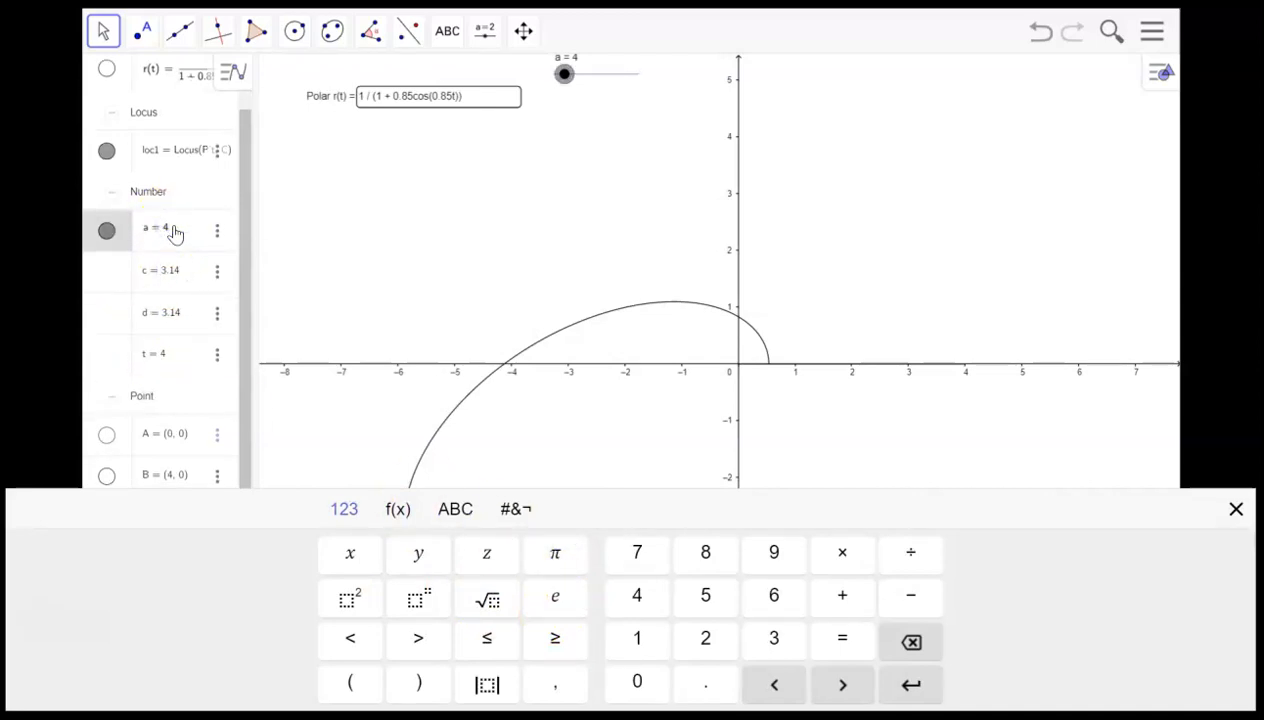
{"action": "left_click", "coordinate": [283, 350]}
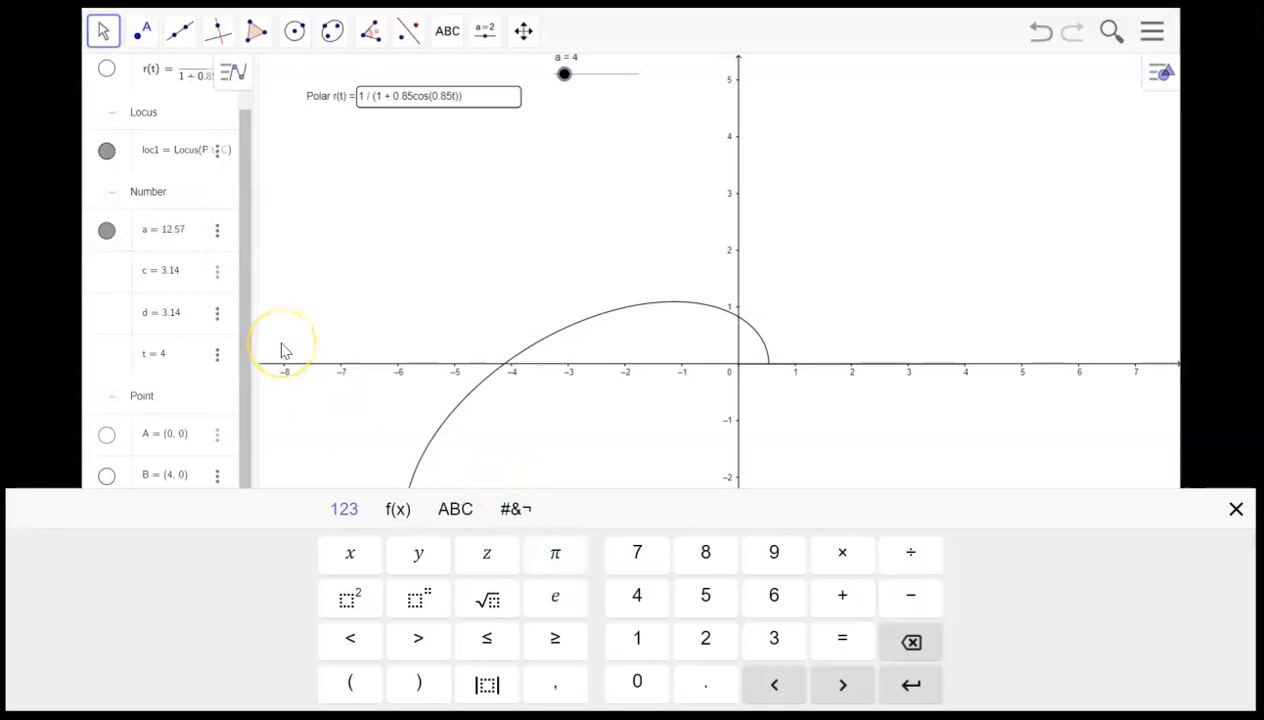
- Set the slider value a to 6π
{"action": "left_click", "coordinate": [977, 298]}
{"action": "scroll", "coordinate": [965, 282], "scroll_direction": "down", "scroll_amount": 3}
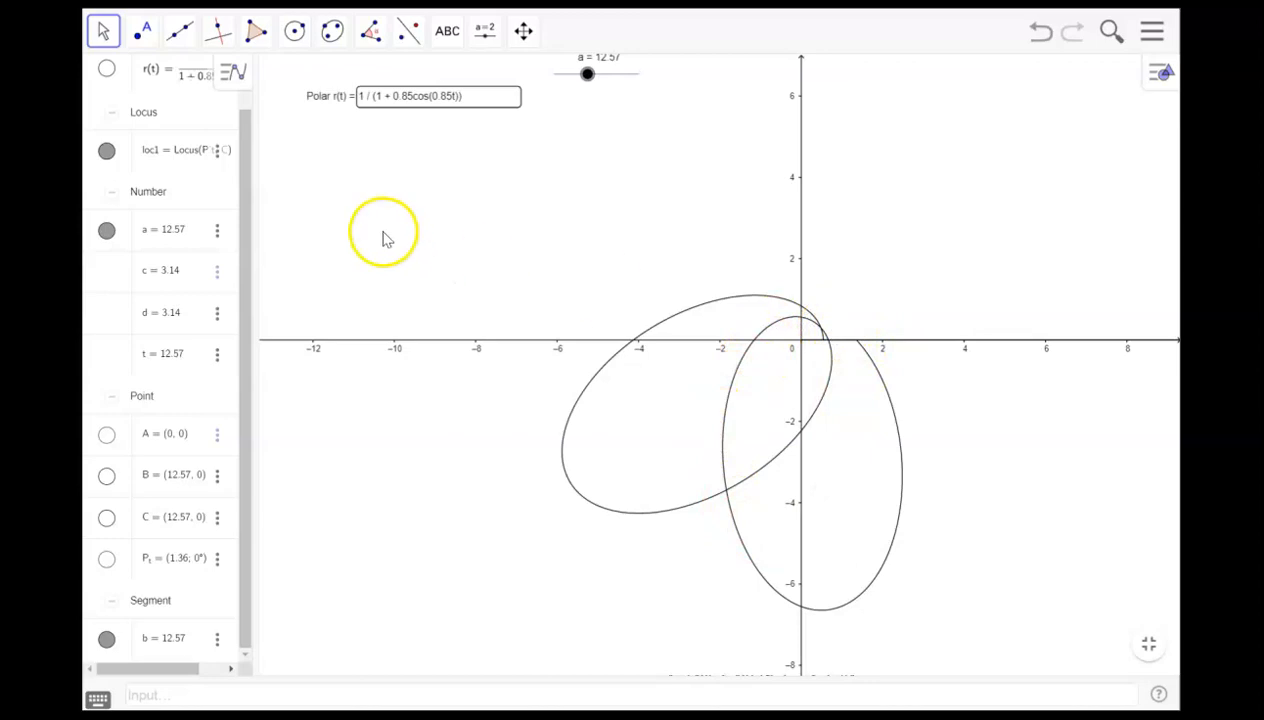
{"action": "left_click", "coordinate": [170, 232]}
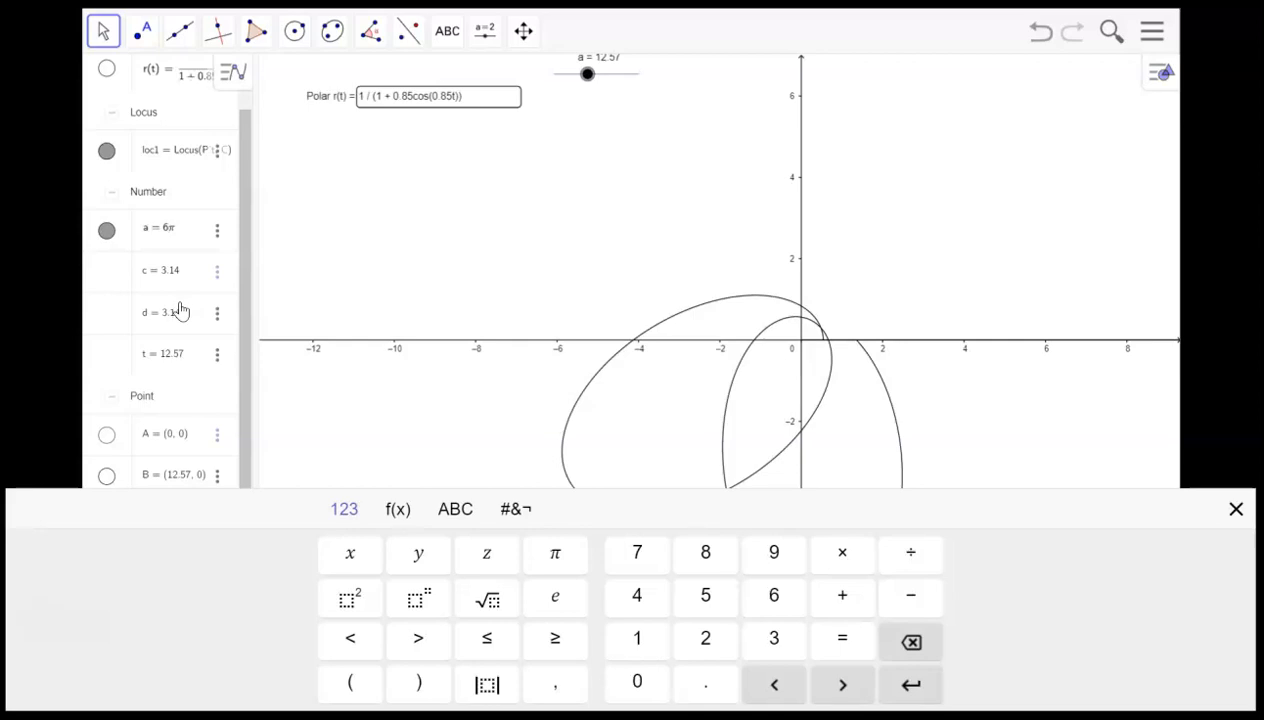
{"action": "key", "text": "Return"}
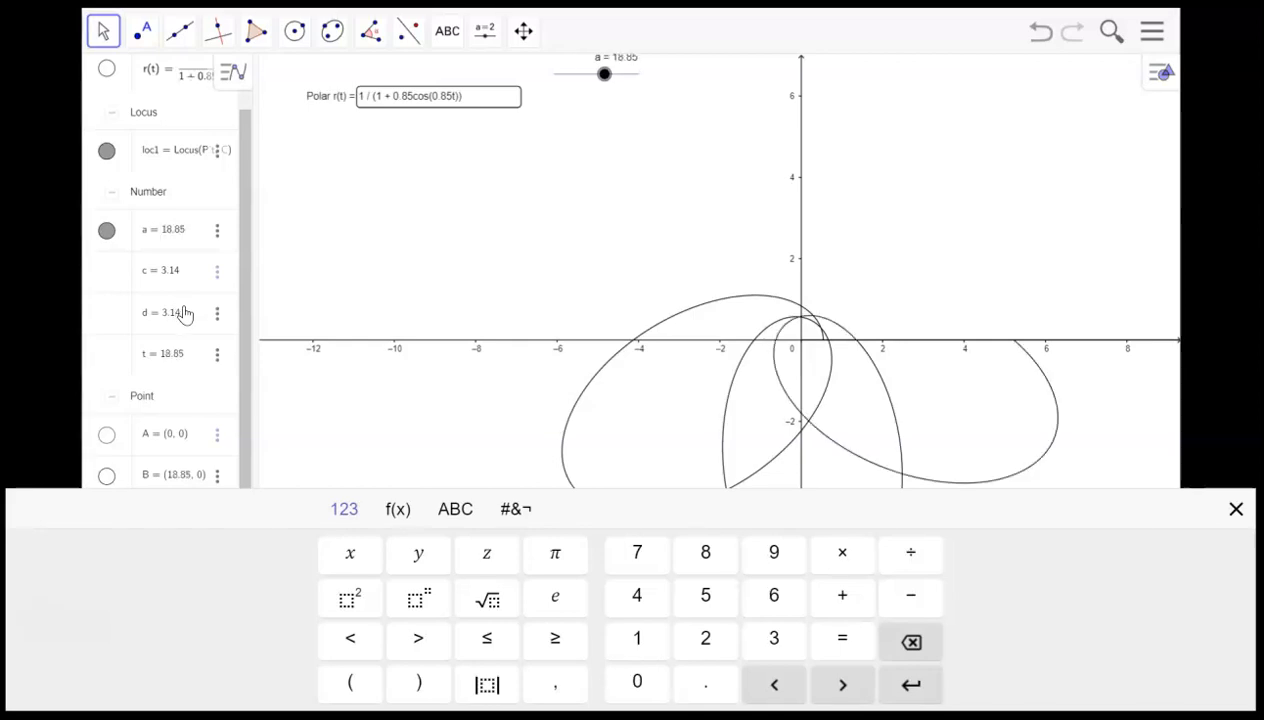
- Set the slider value a to 8π
{"action": "left_click", "coordinate": [176, 238]}
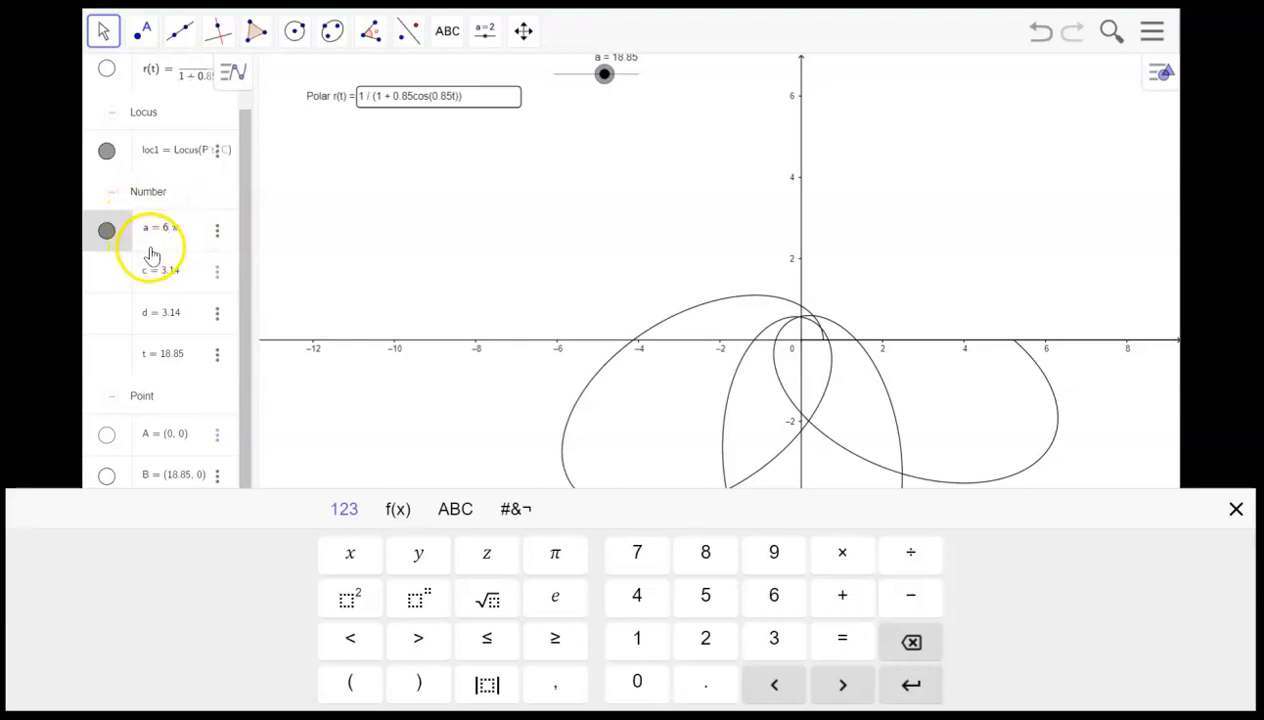
{"action": "key", "text": "BackSpace"}
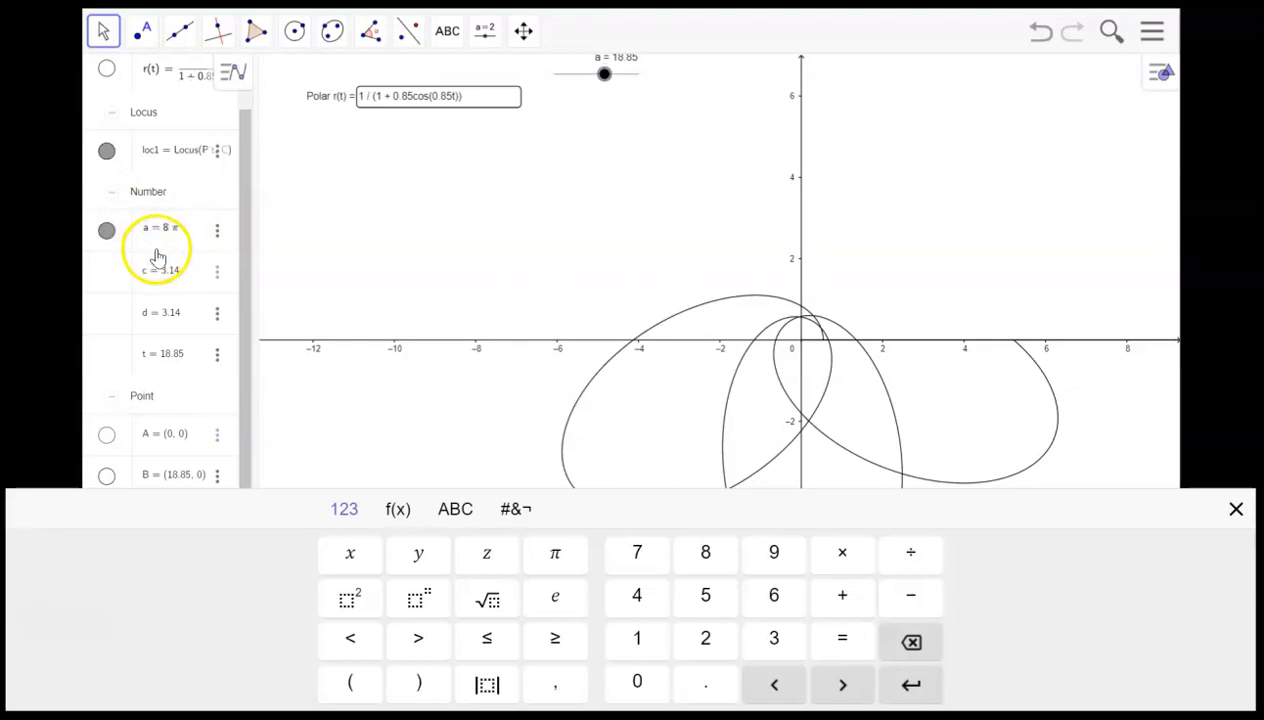
{"action": "key", "text": "Return"}
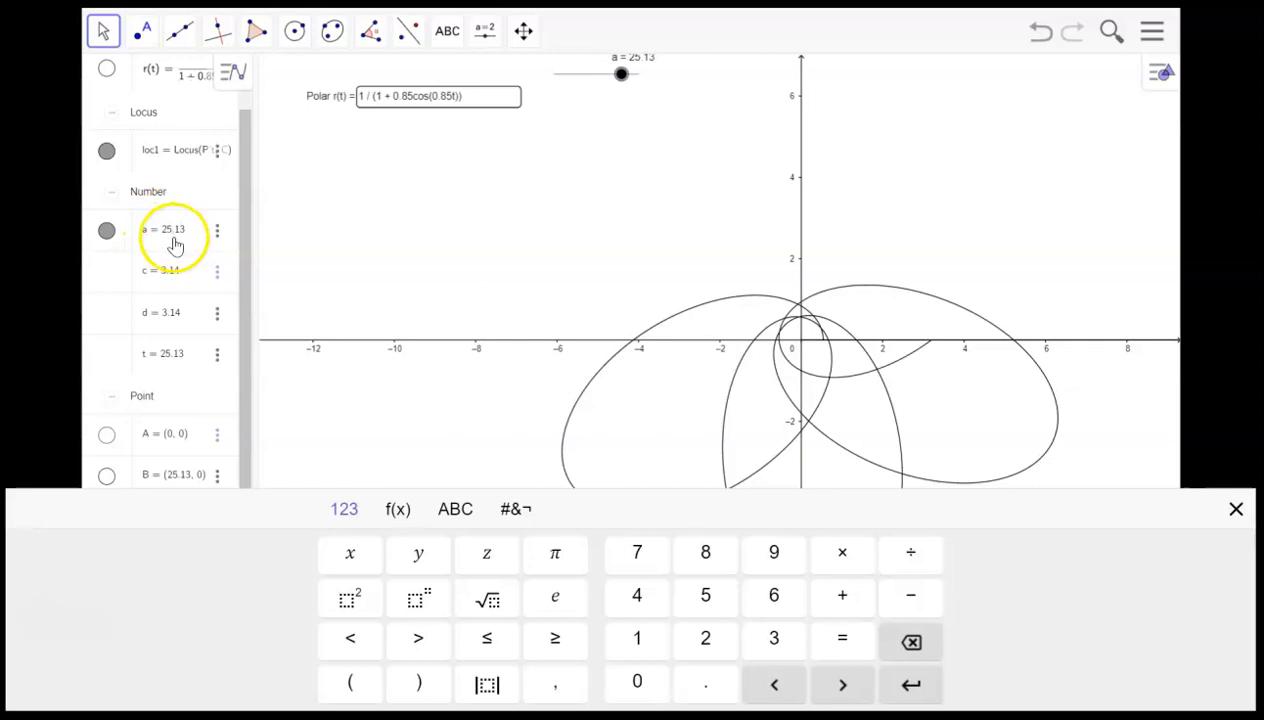
- Set the slider value a to 16π, then reduce it to 10π
{"action": "left_click", "coordinate": [174, 236]}
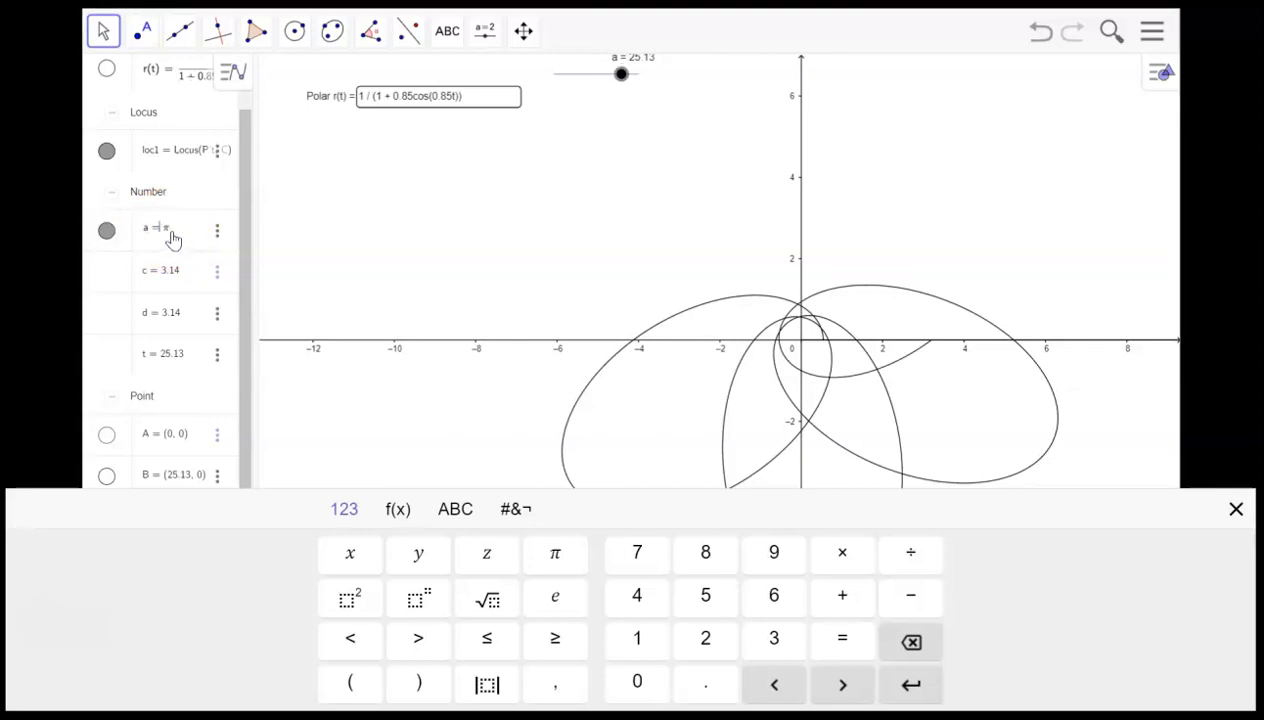
{"action": "key", "text": "Return"}
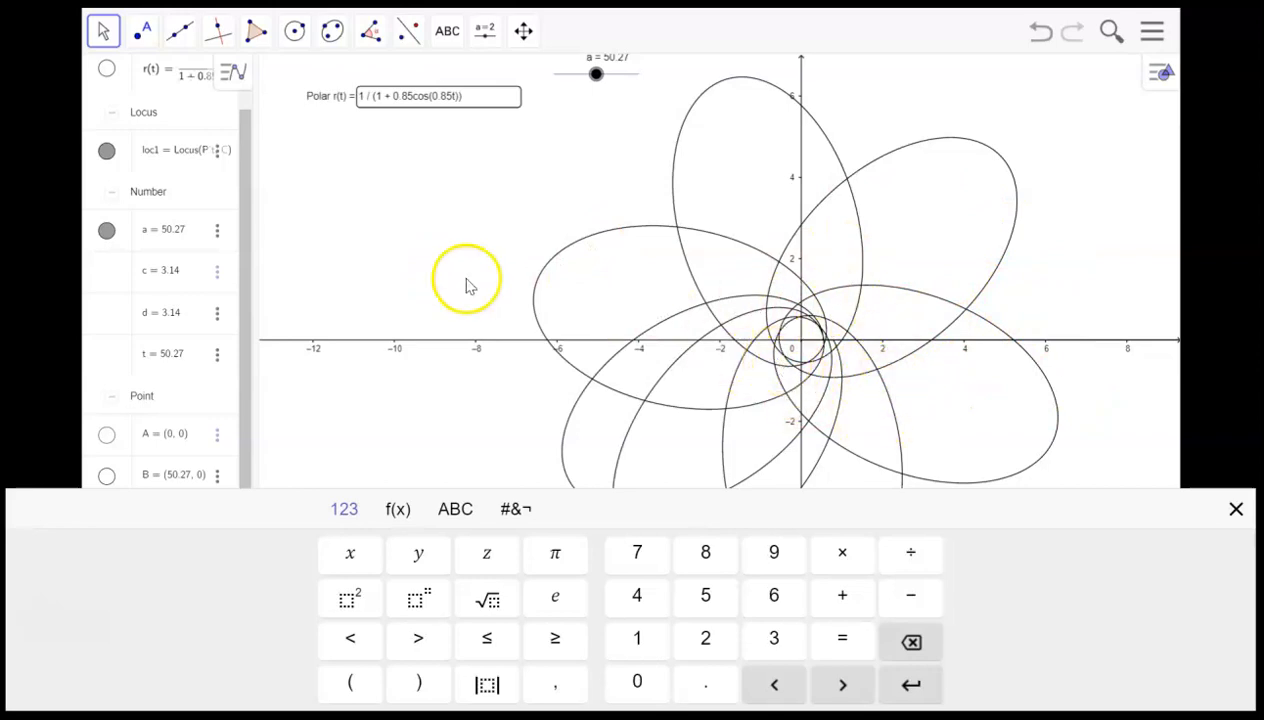
{"action": "left_click", "coordinate": [173, 231]}
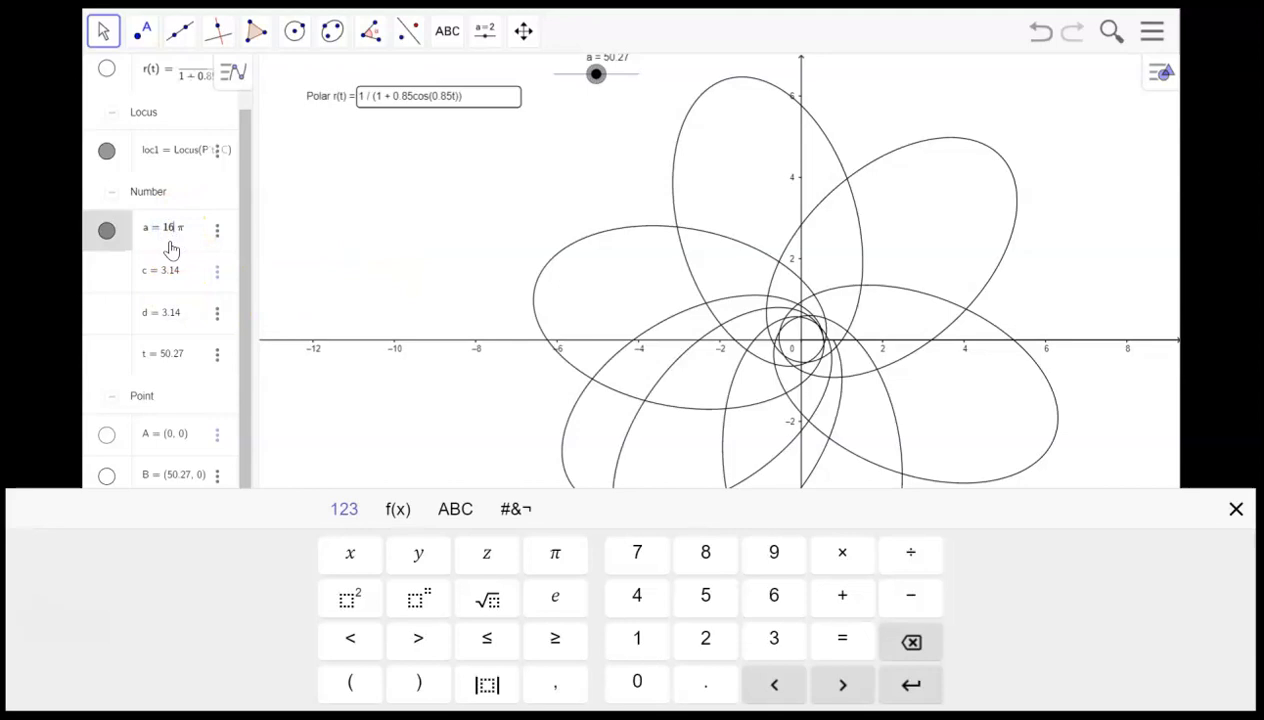
{"action": "key", "text": "BackSpace"}
{"action": "type", "text": "0"}
{"action": "key", "text": "Return"}
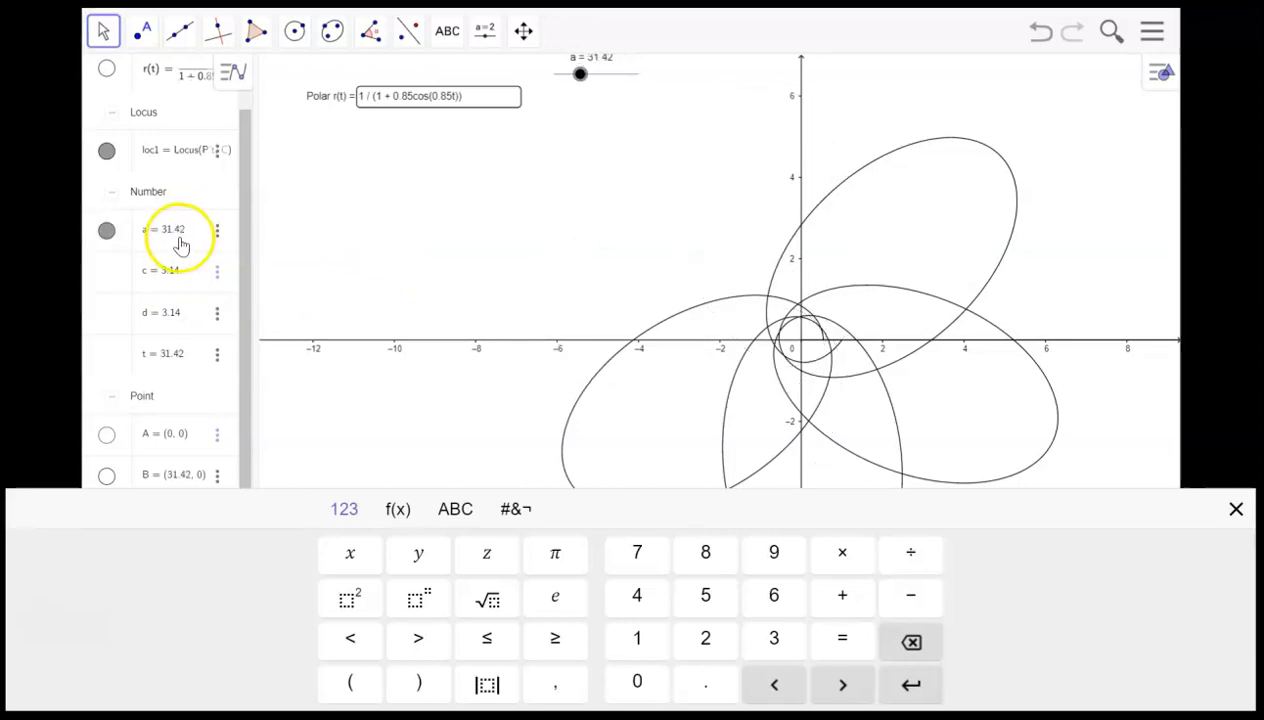
- Set the slider value a back to 8π
{"action": "left_click", "coordinate": [182, 230]}
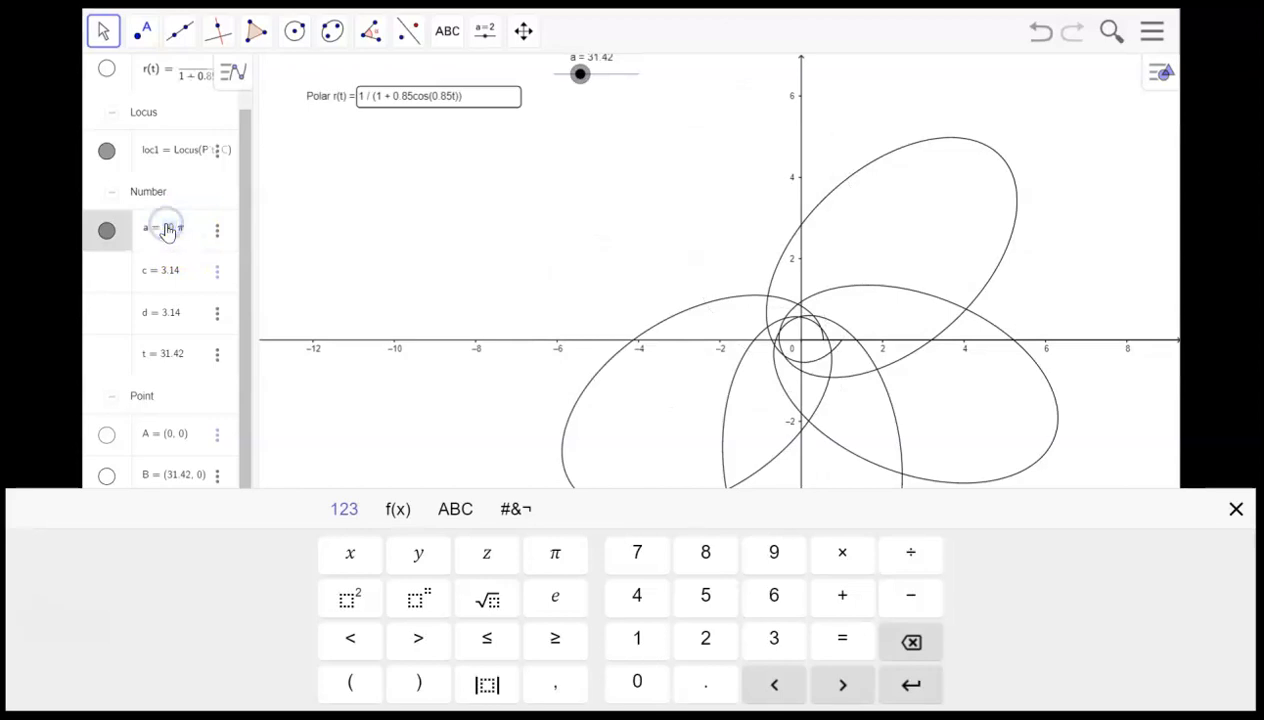
{"action": "type", "text": "8"}
{"action": "key", "text": "Return"}
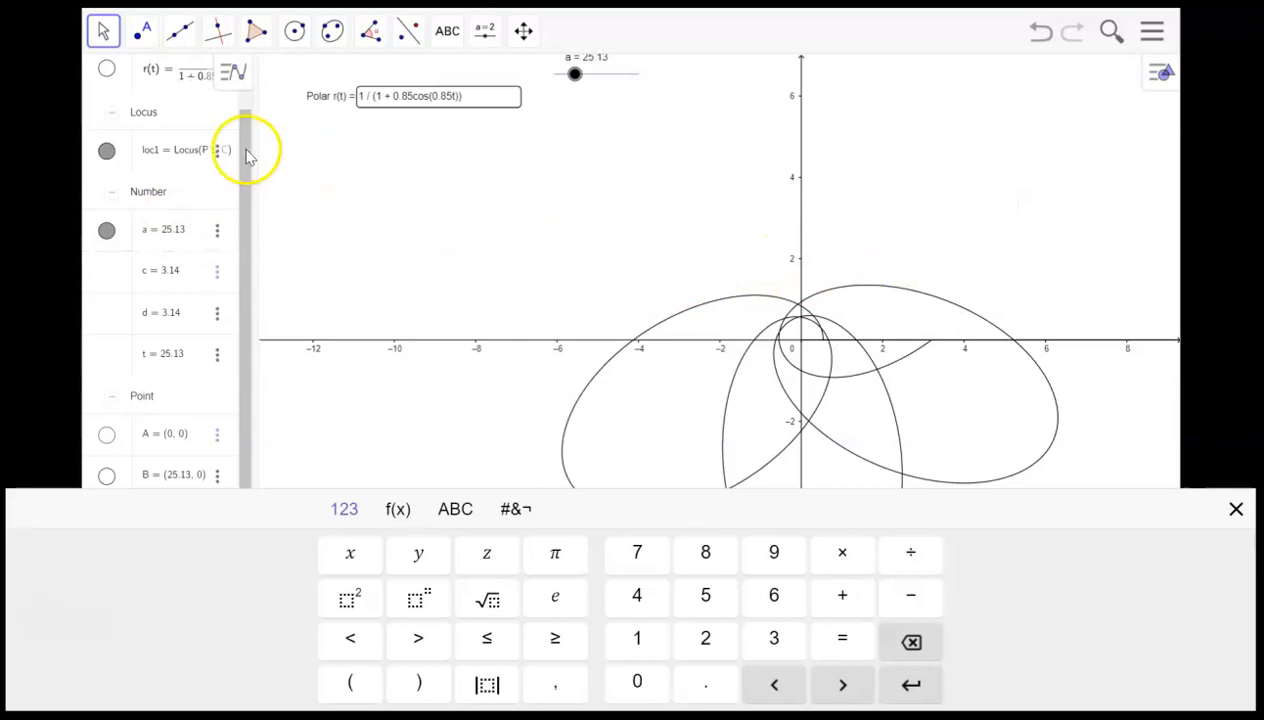
- Set the slider value a back to 6π and close the on-screen keyboard
{"action": "left_click", "coordinate": [176, 231]}
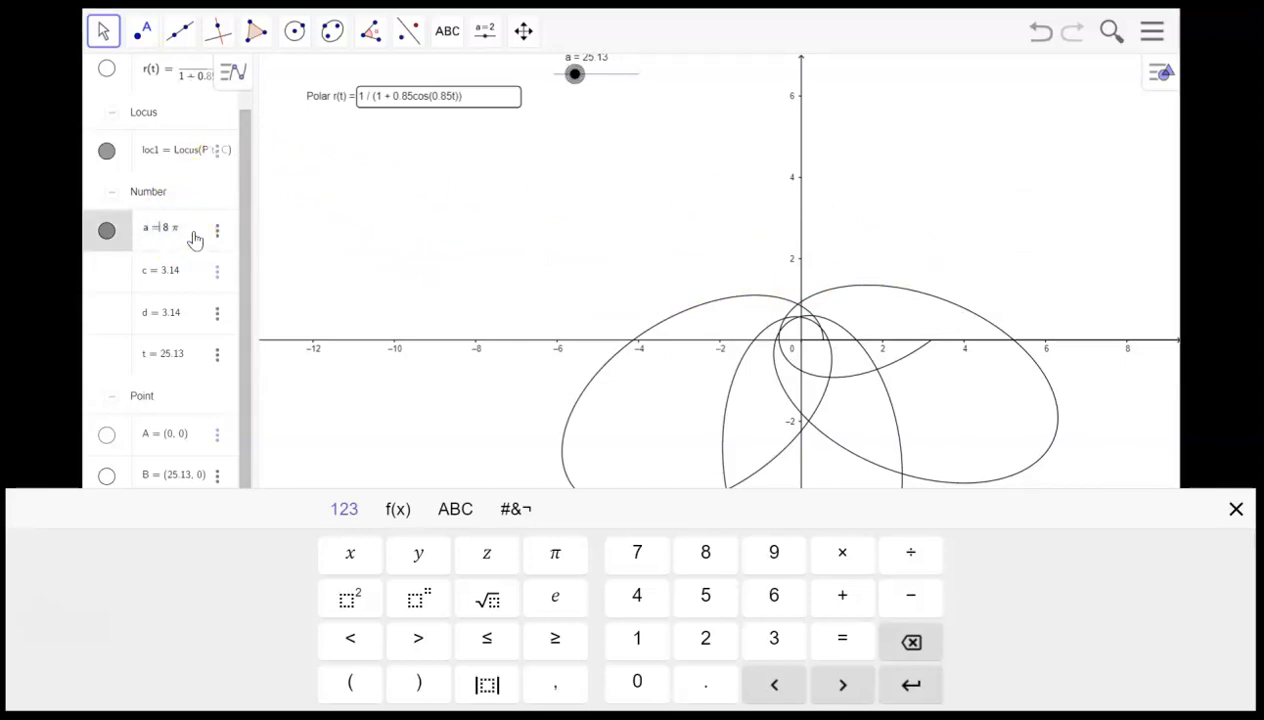
{"action": "key", "text": "BackSpace"}
{"action": "type", "text": "6"}
{"action": "key", "text": "Return"}
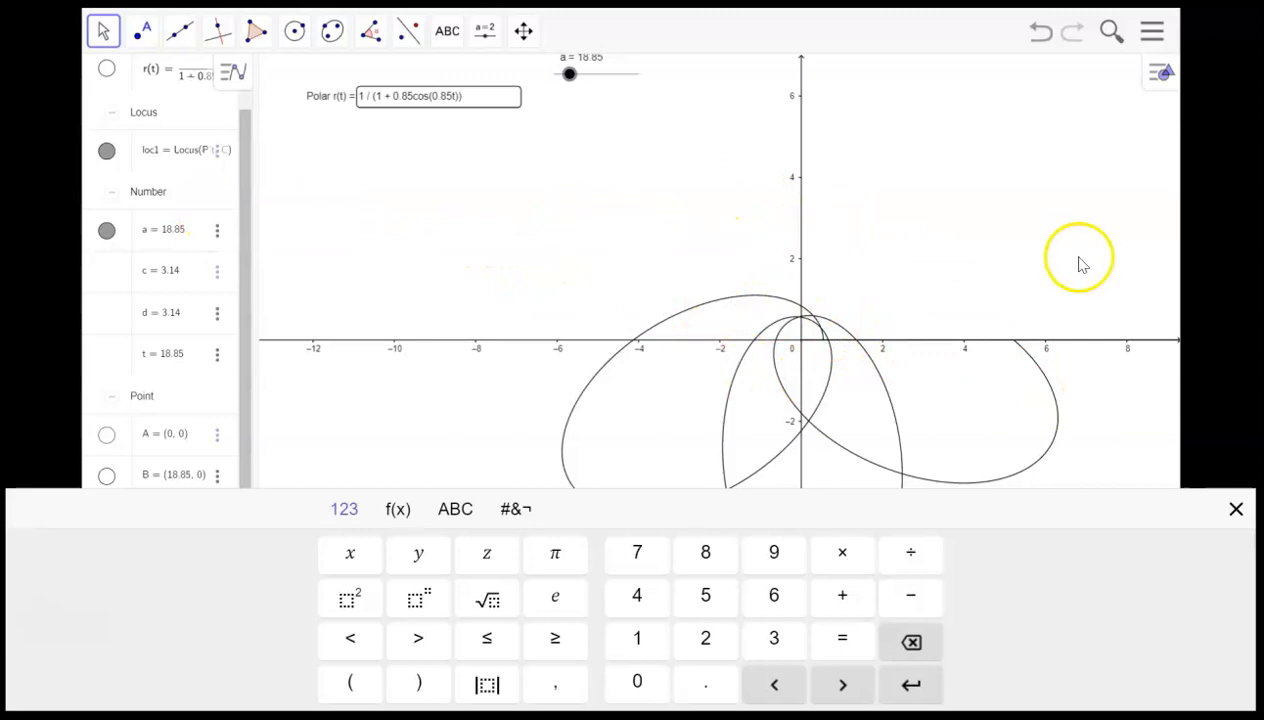
{"action": "left_click", "coordinate": [1237, 509]}
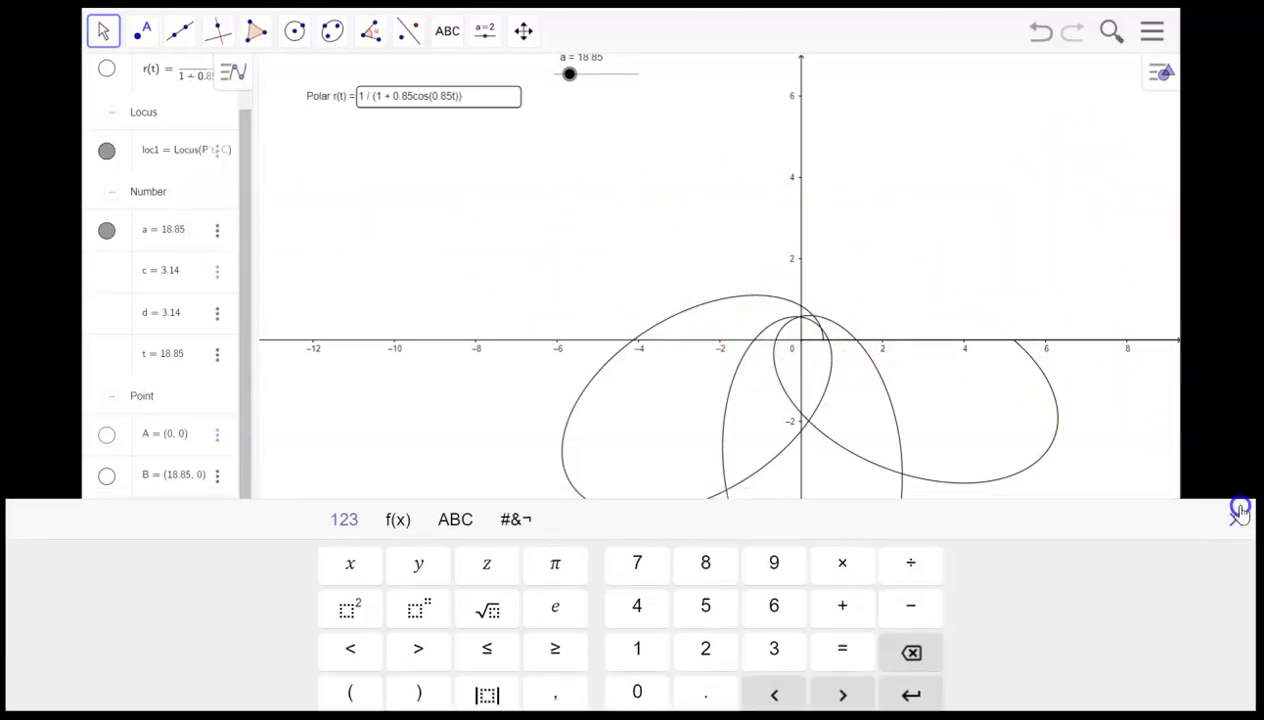
- Switch the graphics view background to a polar grid
{"action": "left_click", "coordinate": [1158, 80]}
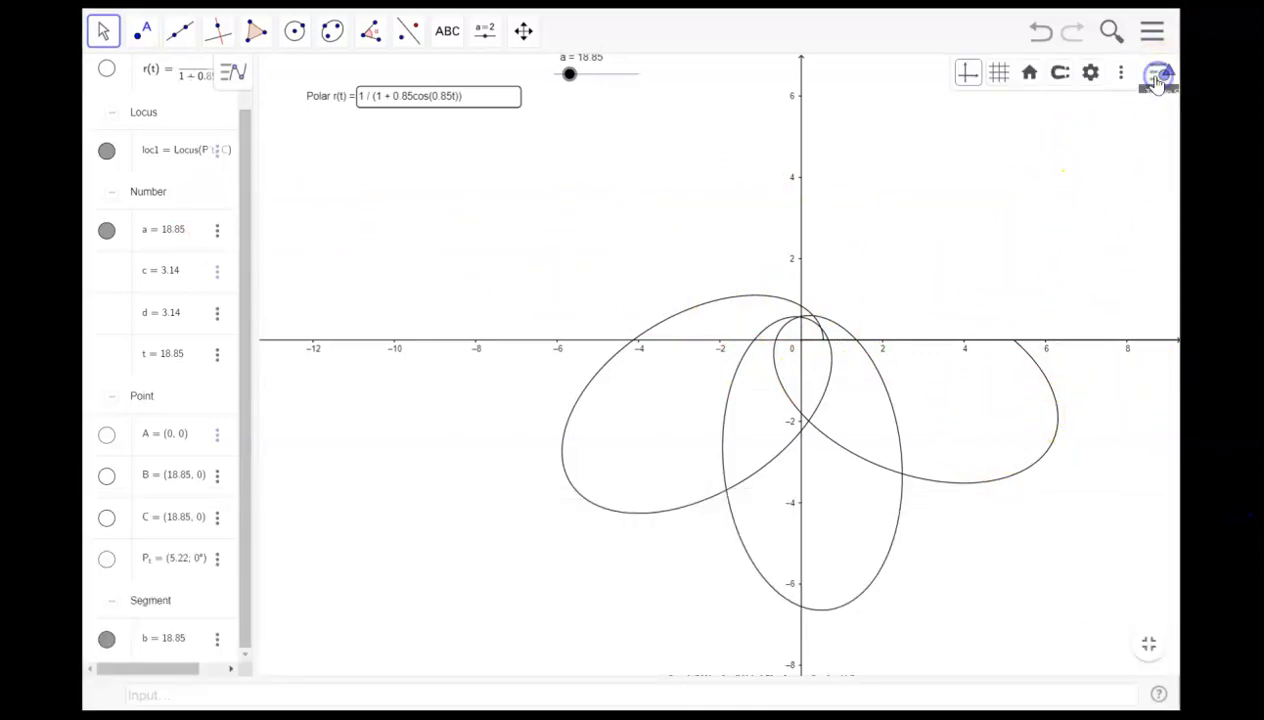
{"action": "left_click", "coordinate": [998, 76]}
{"action": "left_click", "coordinate": [947, 104]}
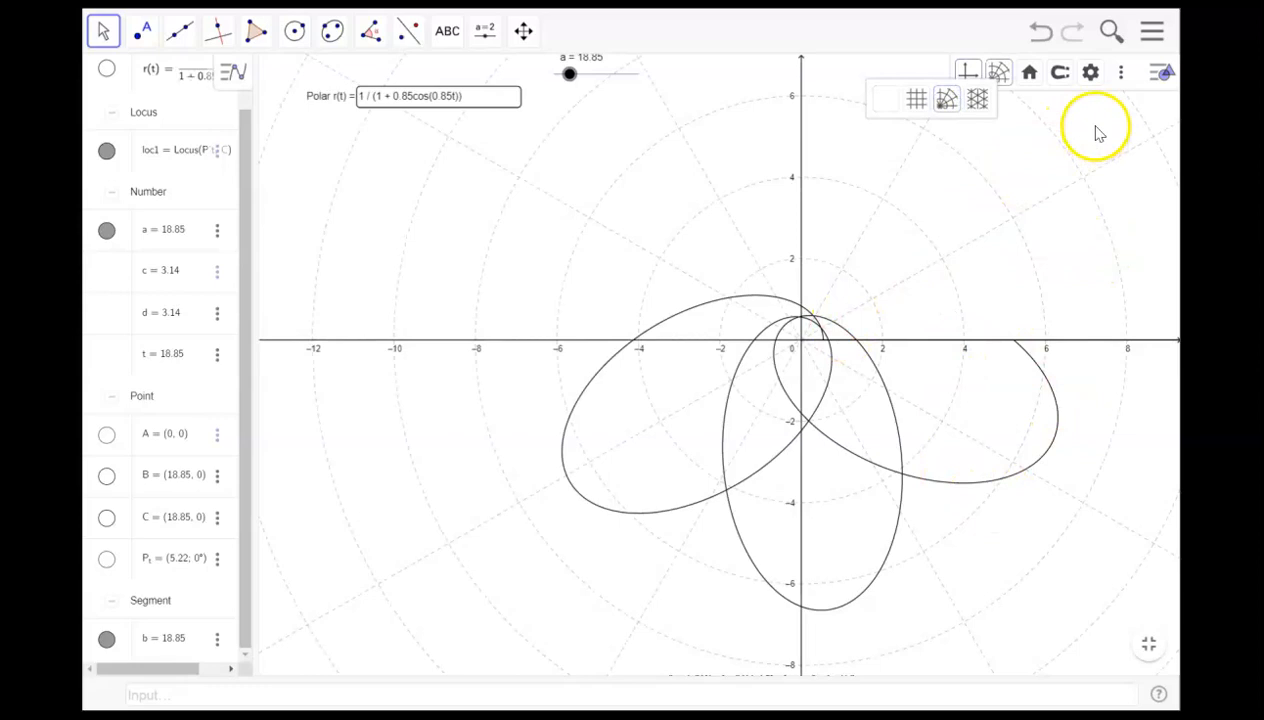
{"action": "left_click", "coordinate": [922, 100]}
{"action": "left_click", "coordinate": [895, 103]}
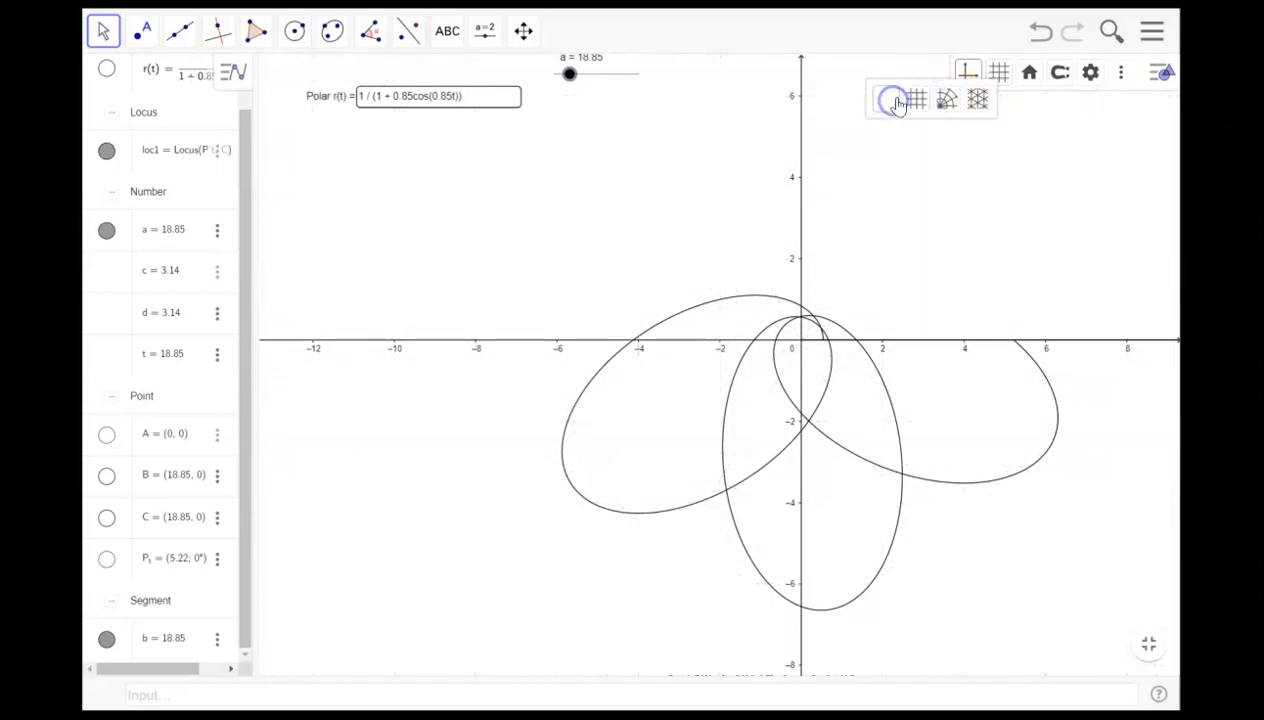
{"action": "left_click", "coordinate": [890, 104]}
{"action": "left_click", "coordinate": [919, 104]}
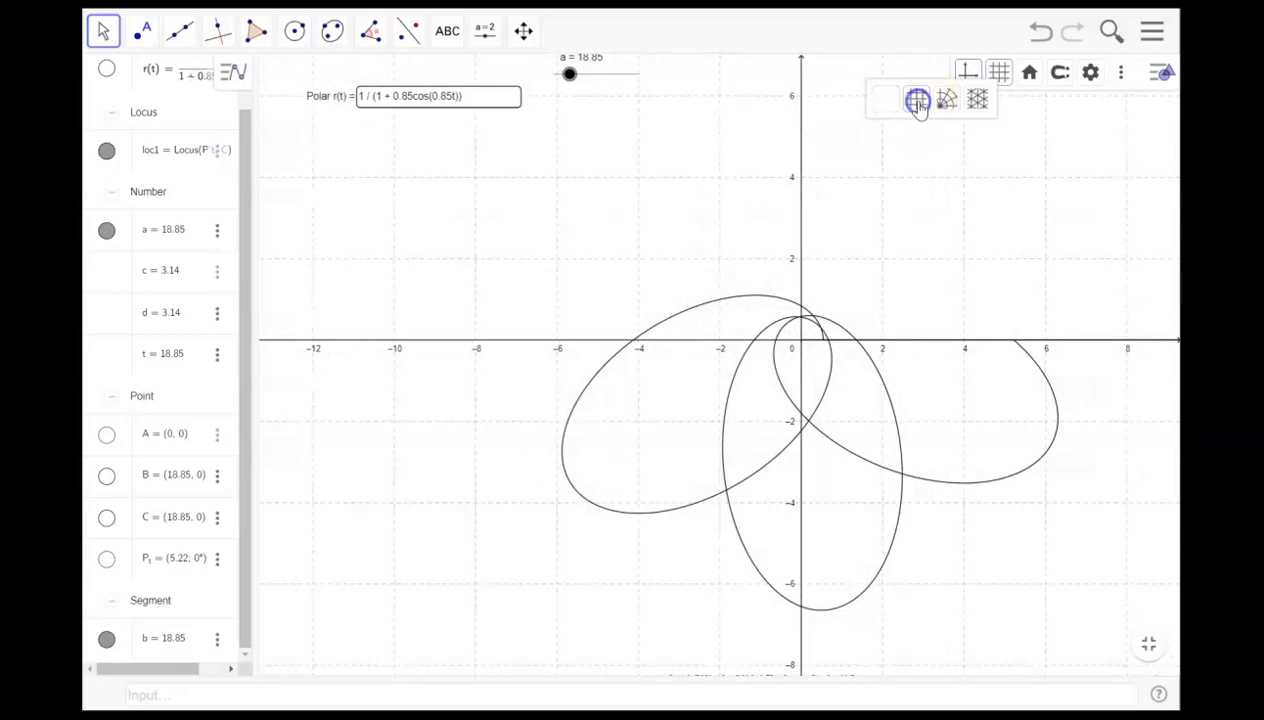
{"action": "left_click", "coordinate": [892, 104]}
{"action": "left_click", "coordinate": [942, 102]}
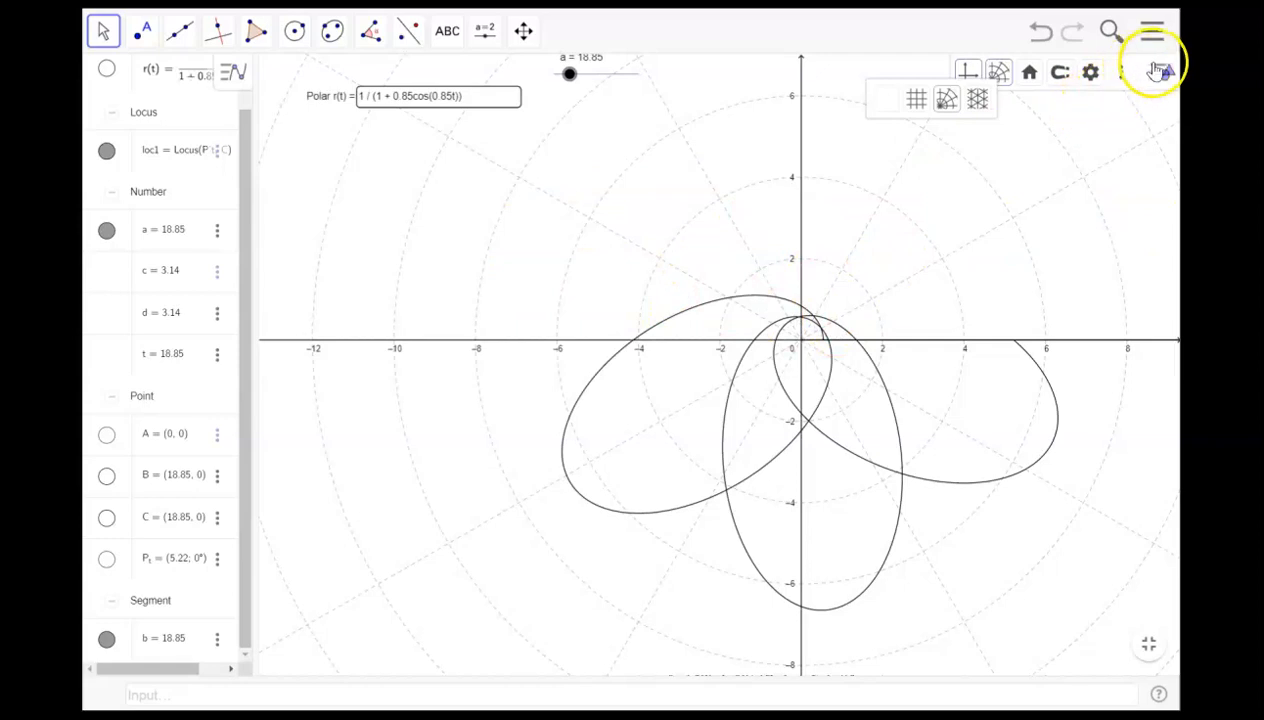
- Open the graphics settings' grid options, enable a fixed grid distance and set the radial spacing r to π
{"action": "left_click", "coordinate": [1124, 80]}
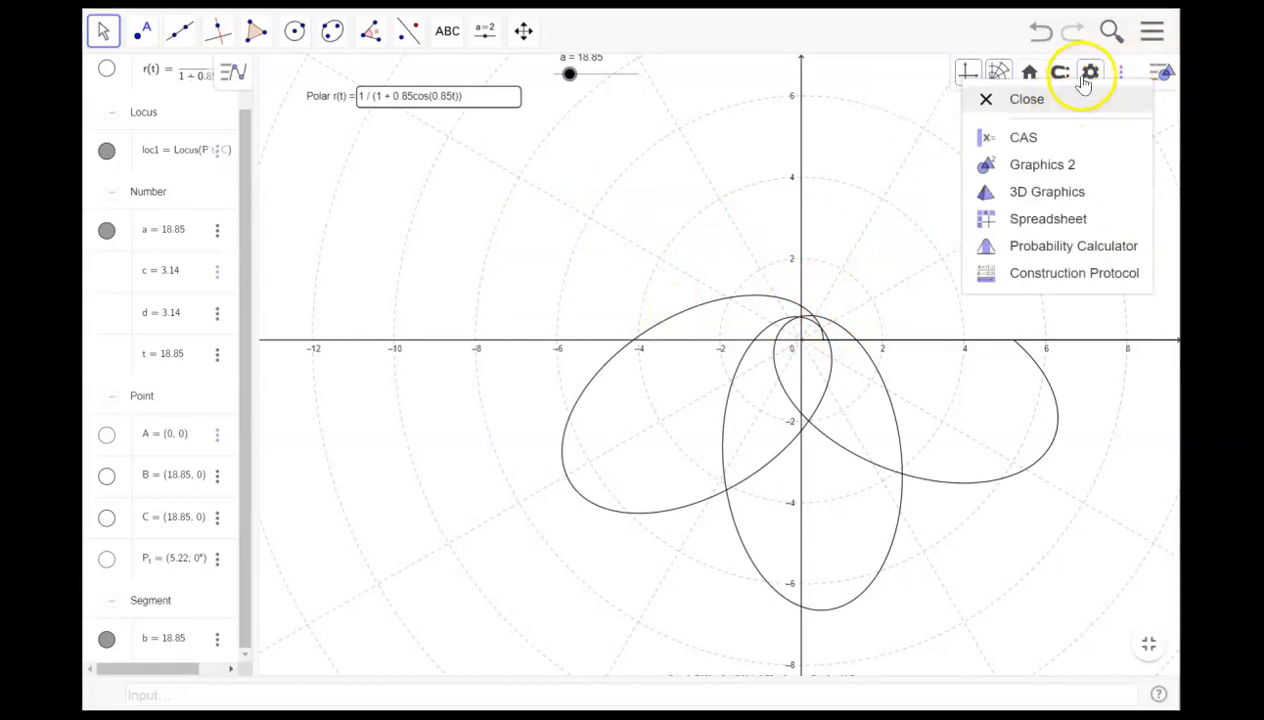
{"action": "left_click", "coordinate": [1089, 74]}
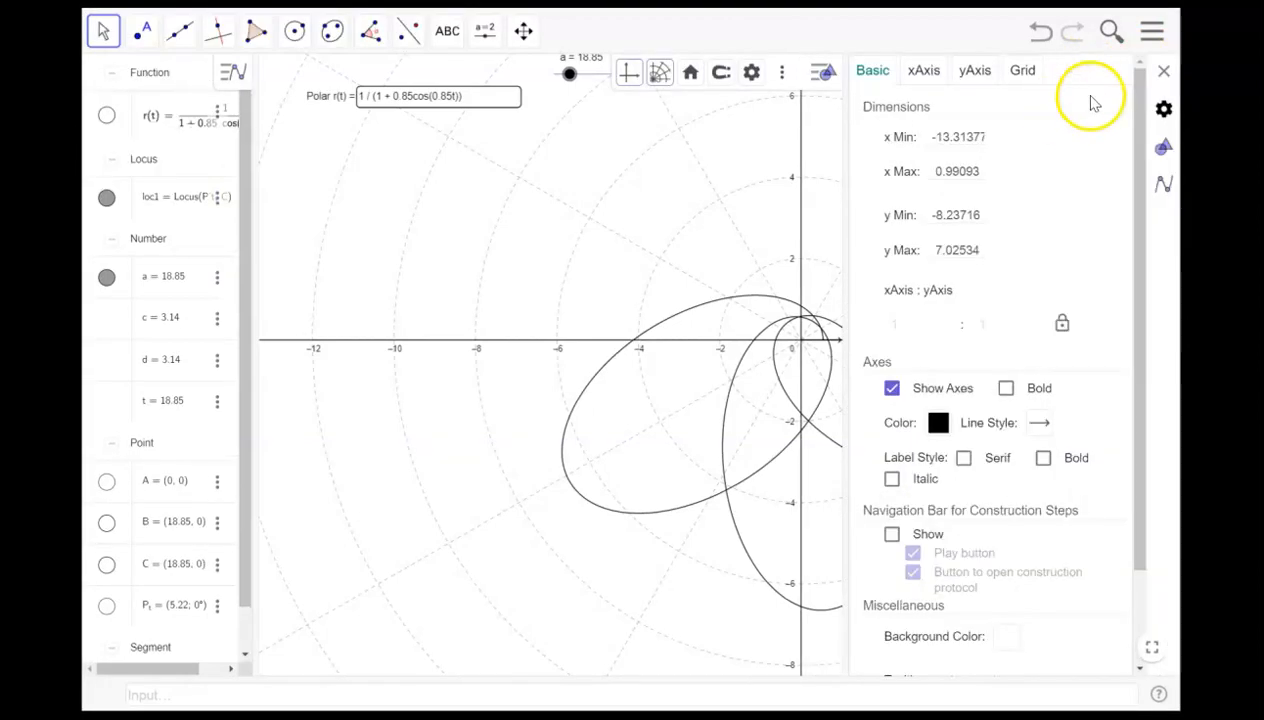
{"action": "left_click", "coordinate": [1020, 70]}
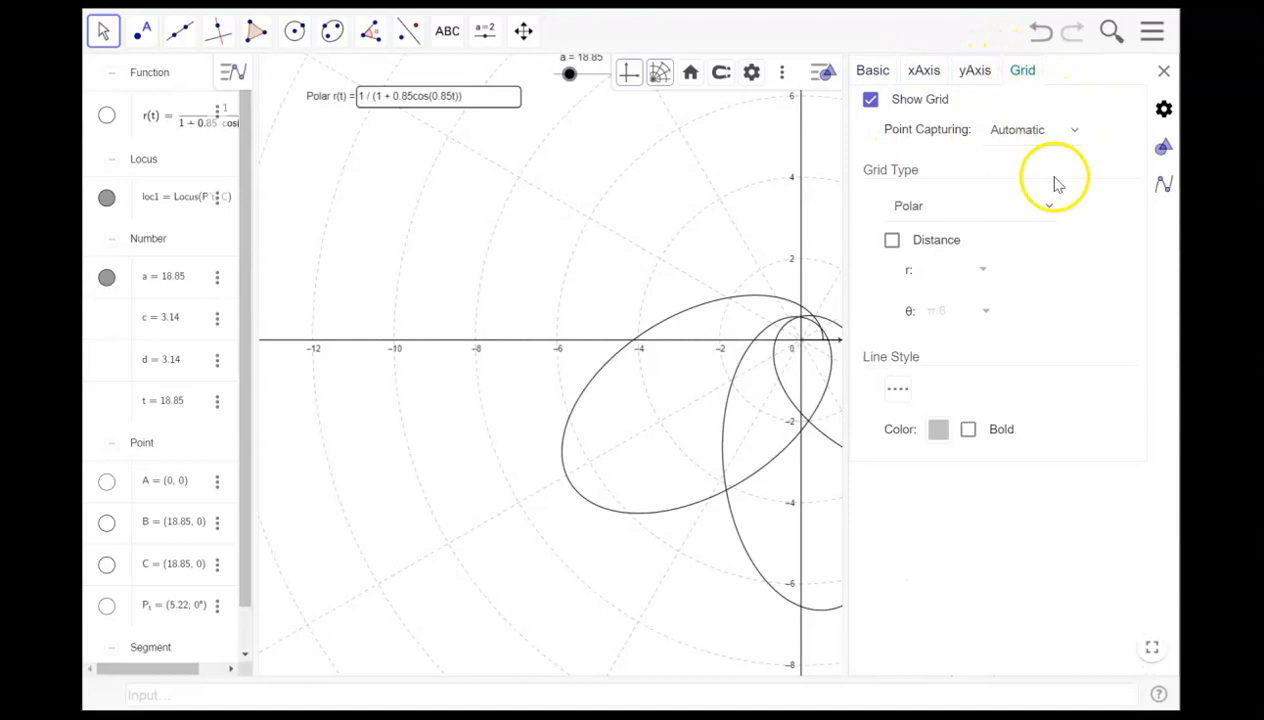
{"action": "left_click", "coordinate": [985, 270]}
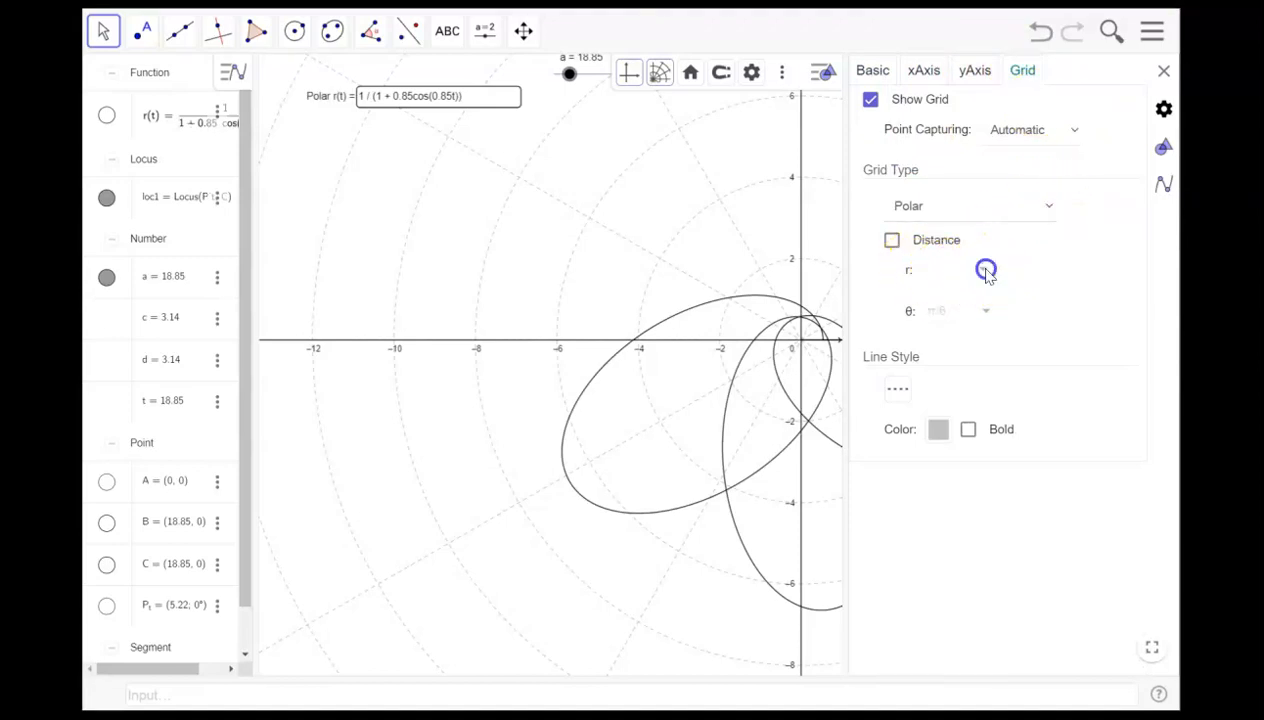
{"action": "left_click", "coordinate": [891, 240]}
{"action": "left_click", "coordinate": [984, 271]}
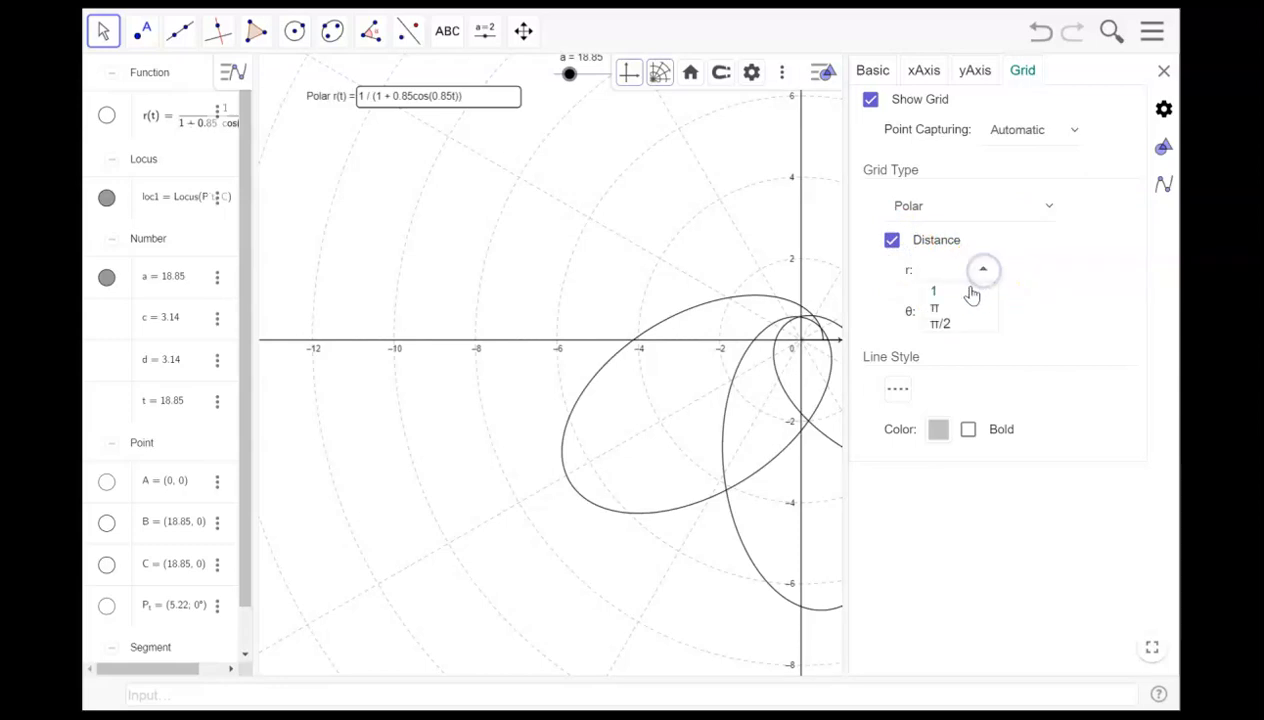
{"action": "left_click", "coordinate": [949, 305]}
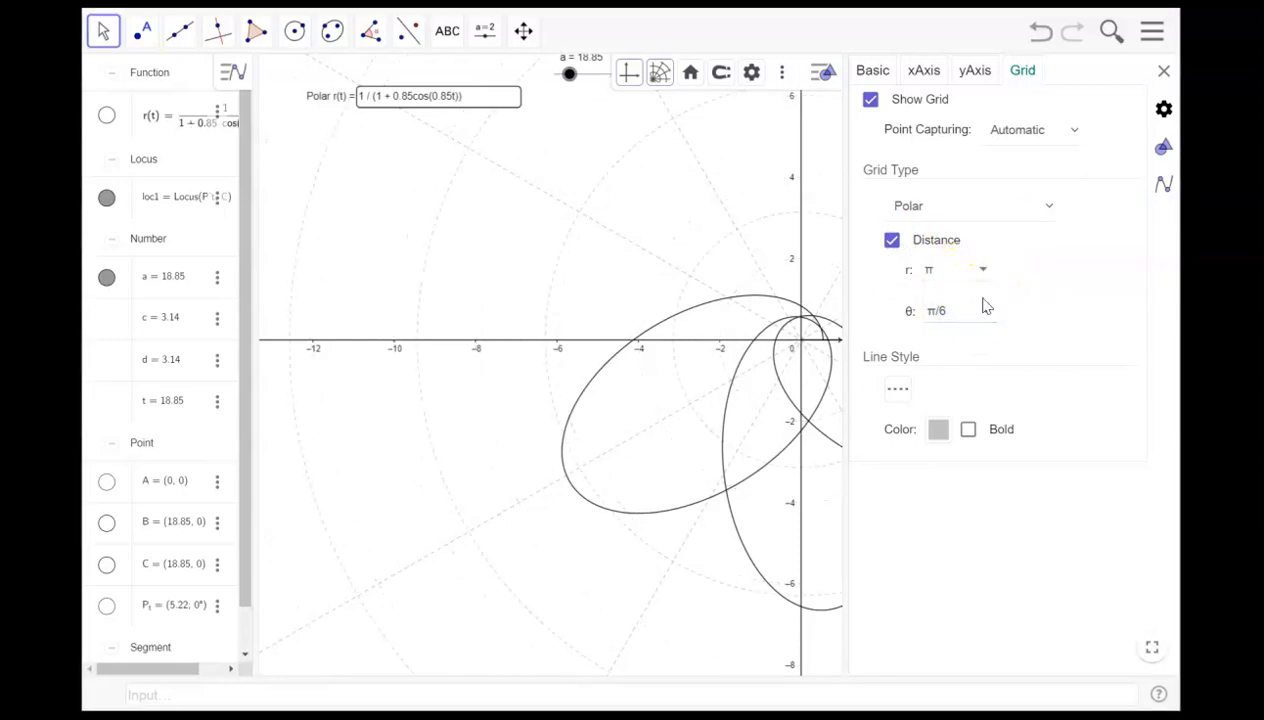
- Set the grid's angular spacing θ to π/12
{"action": "left_click", "coordinate": [984, 312]}
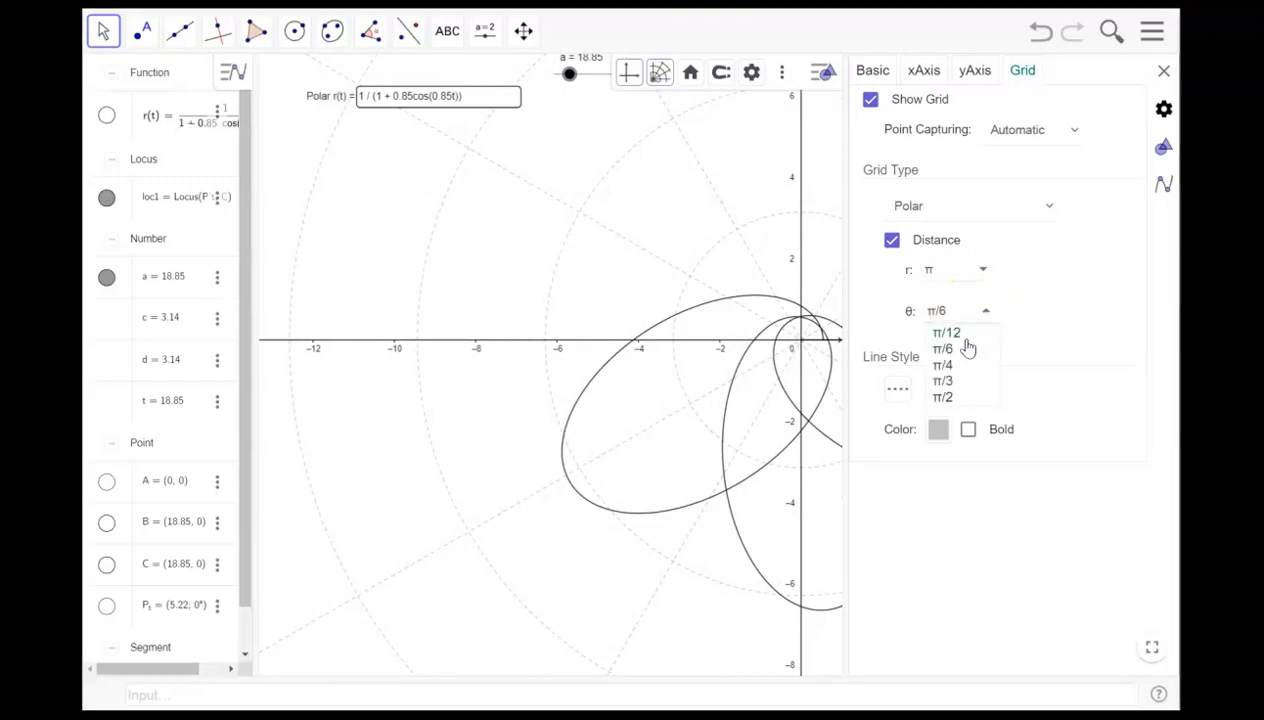
{"action": "left_click", "coordinate": [966, 351]}
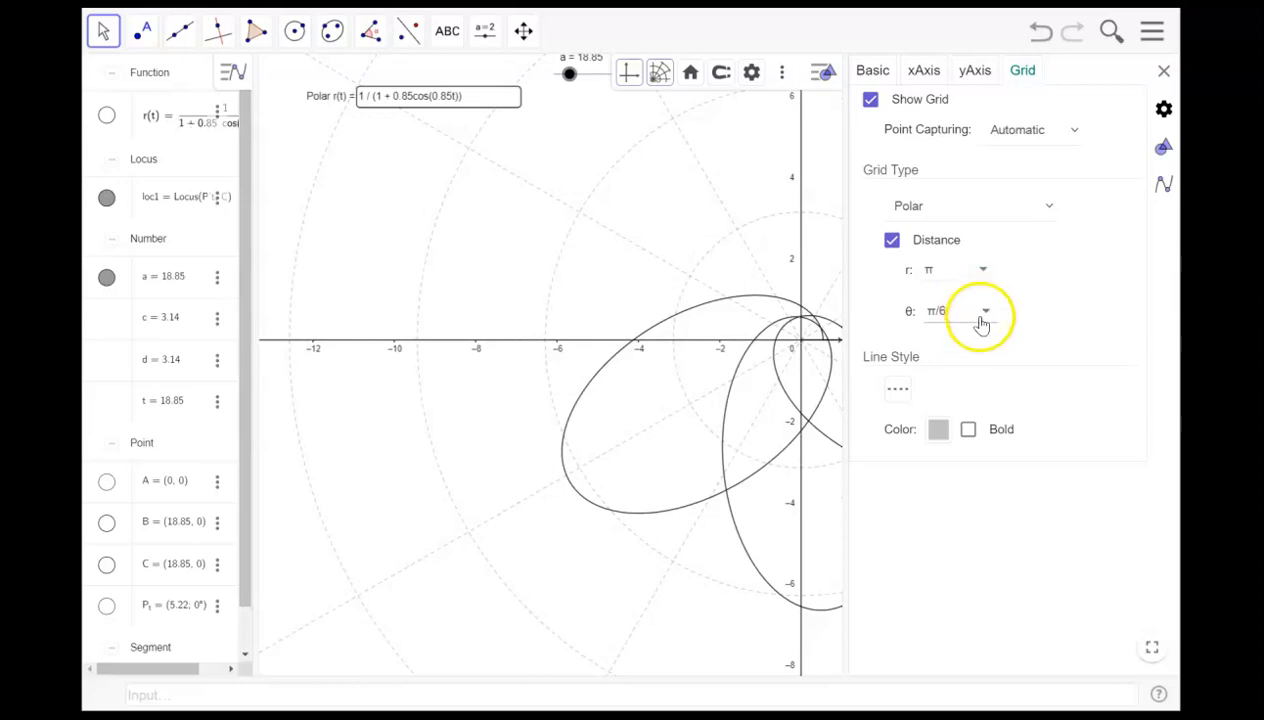
{"action": "left_click", "coordinate": [983, 311]}
{"action": "left_click", "coordinate": [977, 336]}
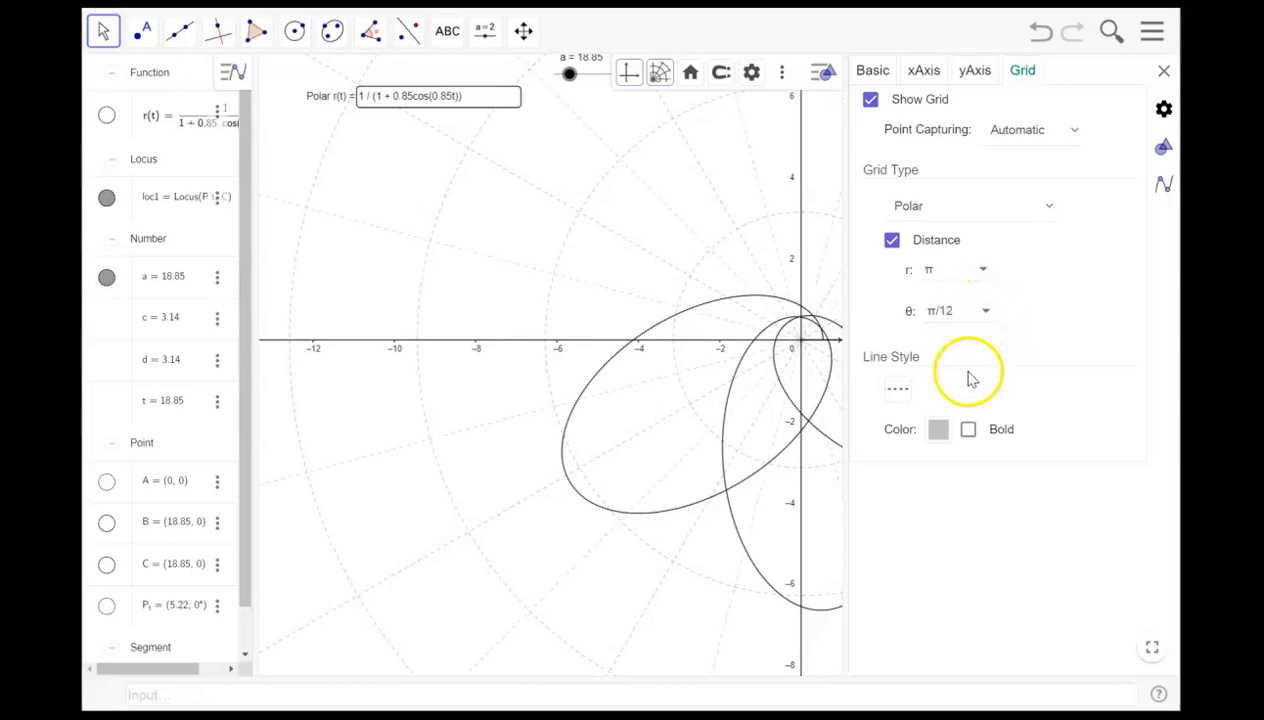
- Make the grid lines bold and color them Maroon
{"action": "left_click", "coordinate": [970, 429]}
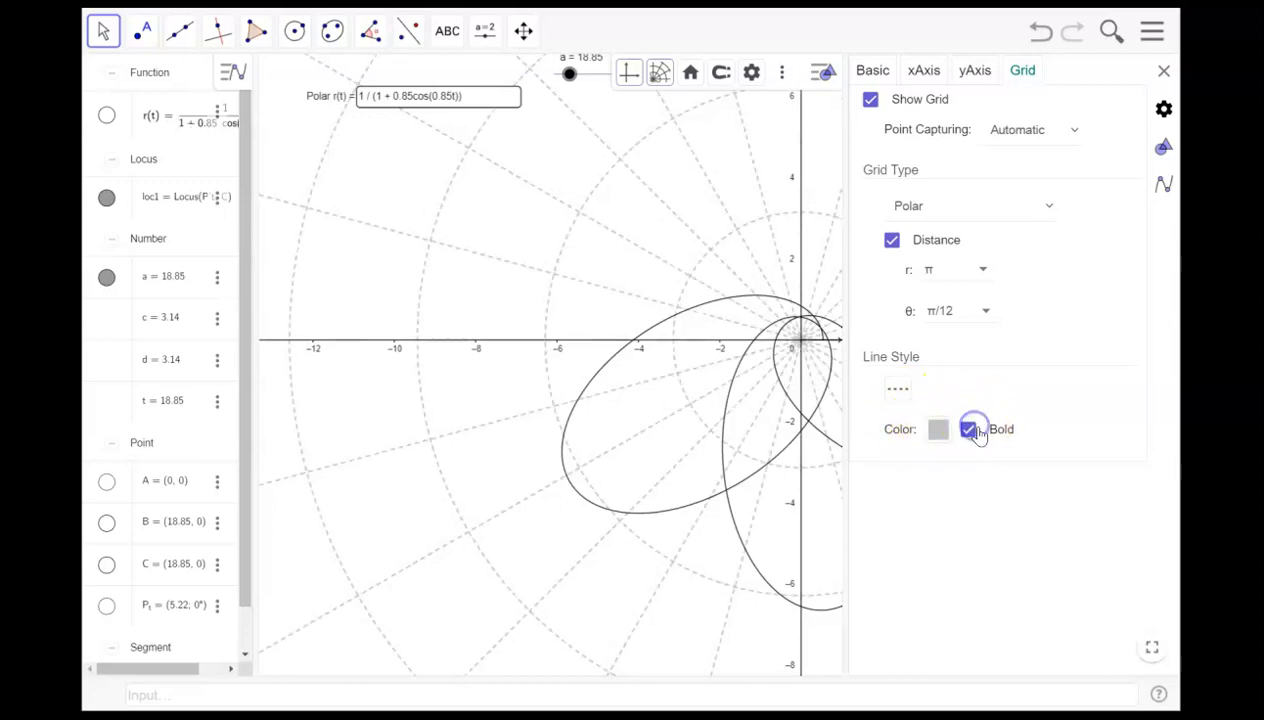
{"action": "left_click", "coordinate": [998, 431]}
{"action": "left_click", "coordinate": [969, 430]}
{"action": "left_click", "coordinate": [938, 429]}
{"action": "left_click", "coordinate": [643, 255]}
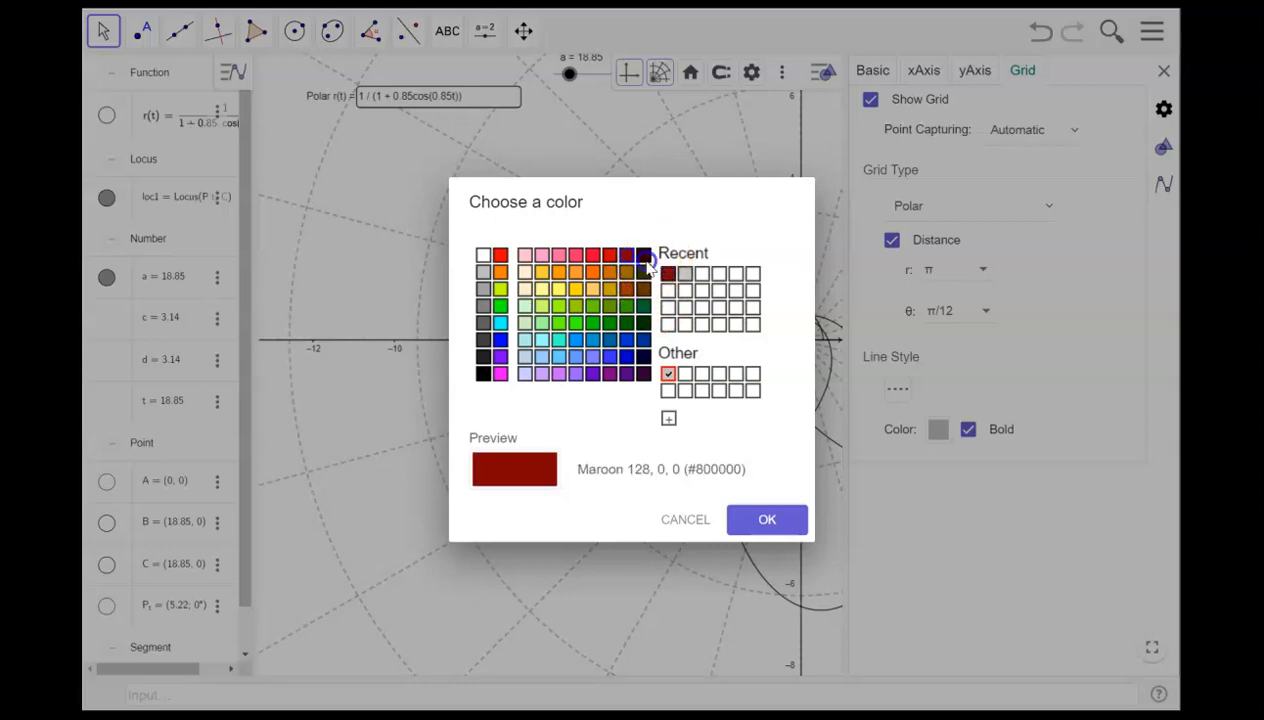
{"action": "left_click", "coordinate": [766, 517]}
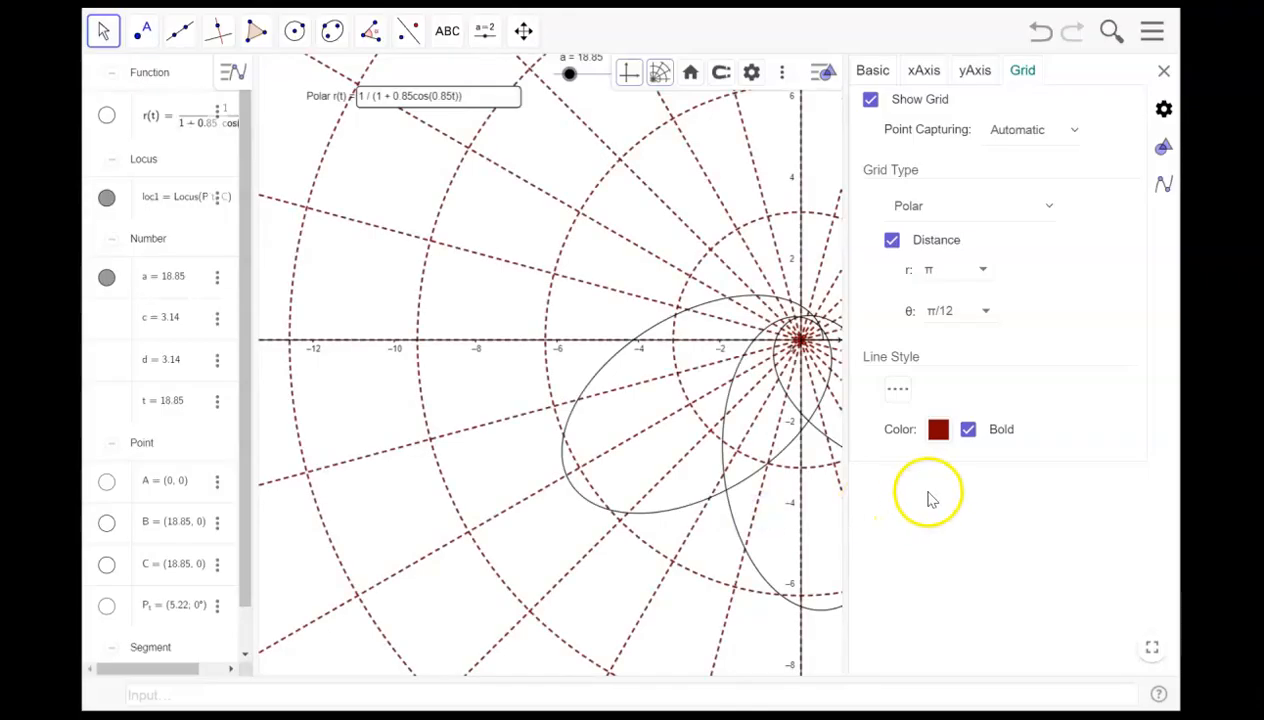
- Change the grid line color to Dark Gray (#202020)
{"action": "left_click", "coordinate": [938, 429]}
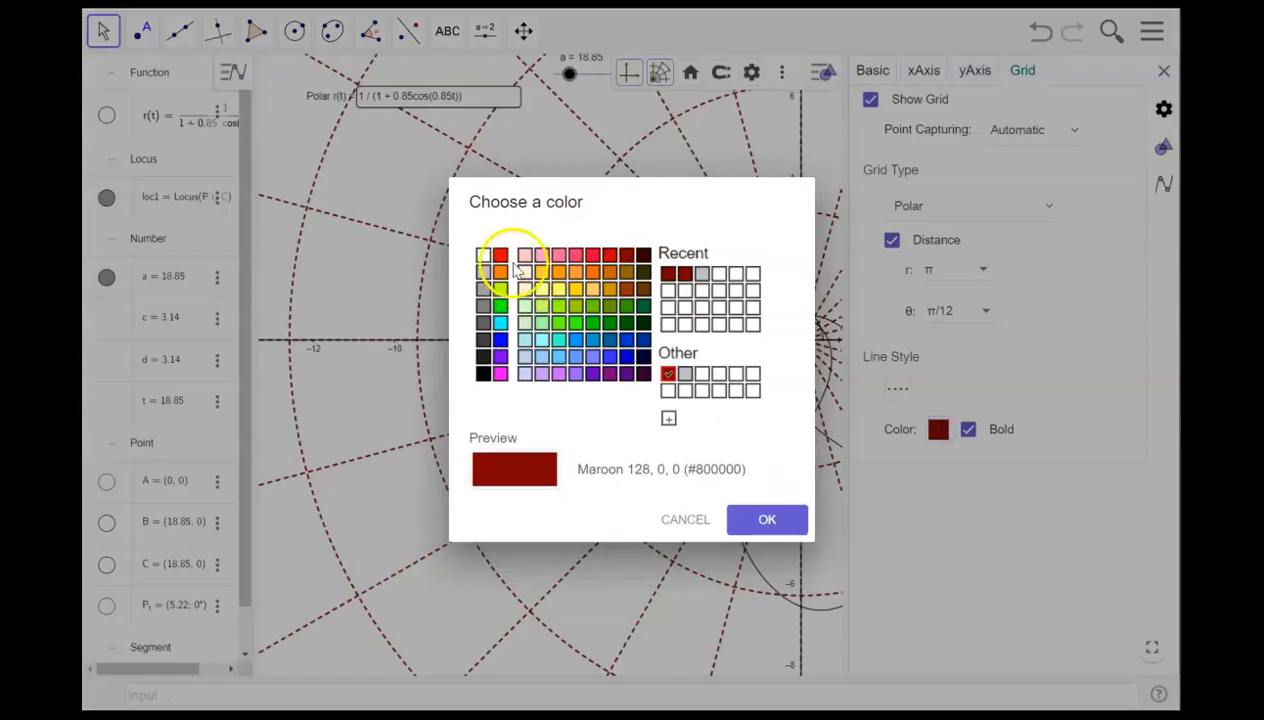
{"action": "left_click", "coordinate": [483, 373]}
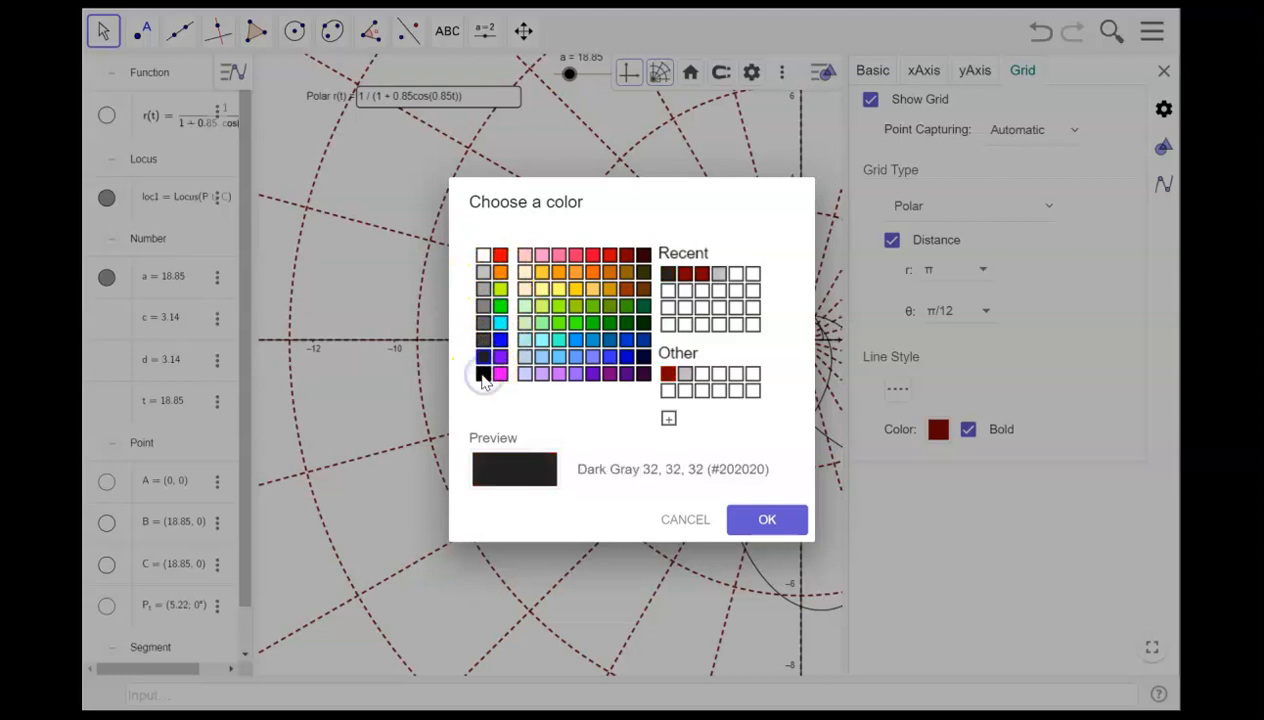
{"action": "left_click", "coordinate": [762, 519]}
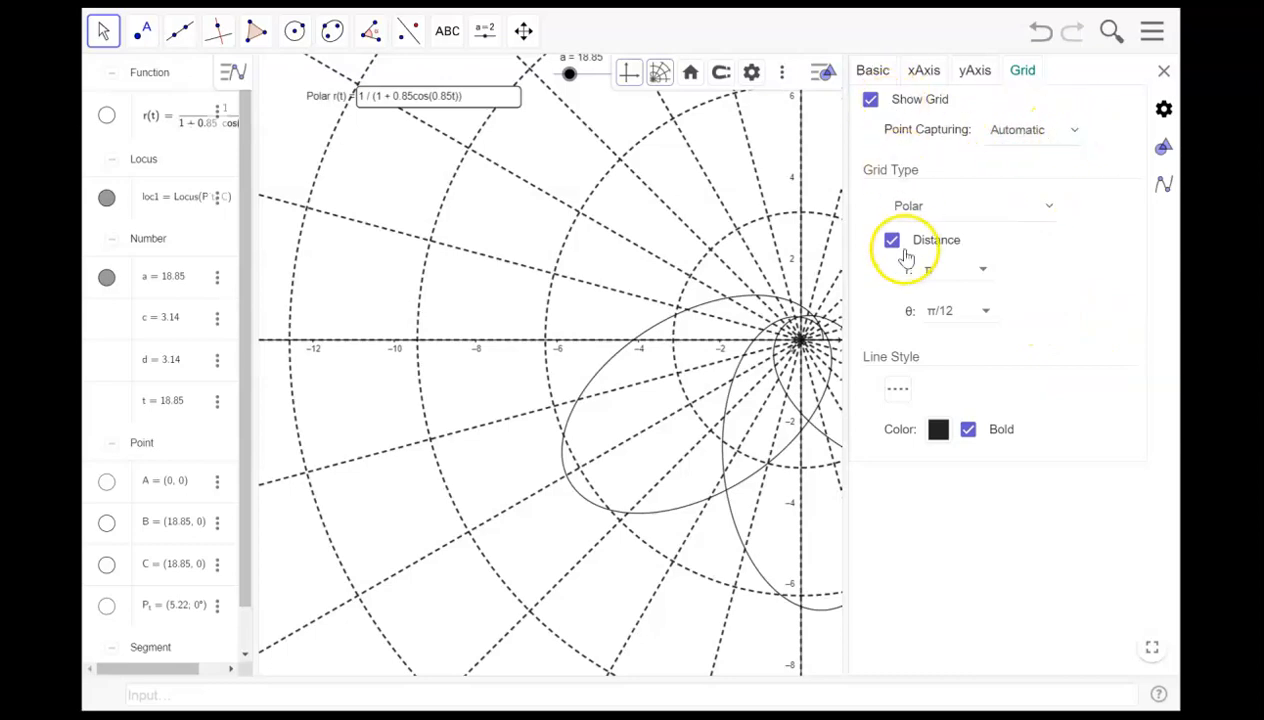
- Try labelling the x-axis as x and then r, then clear the label
{"action": "left_click", "coordinate": [925, 72]}
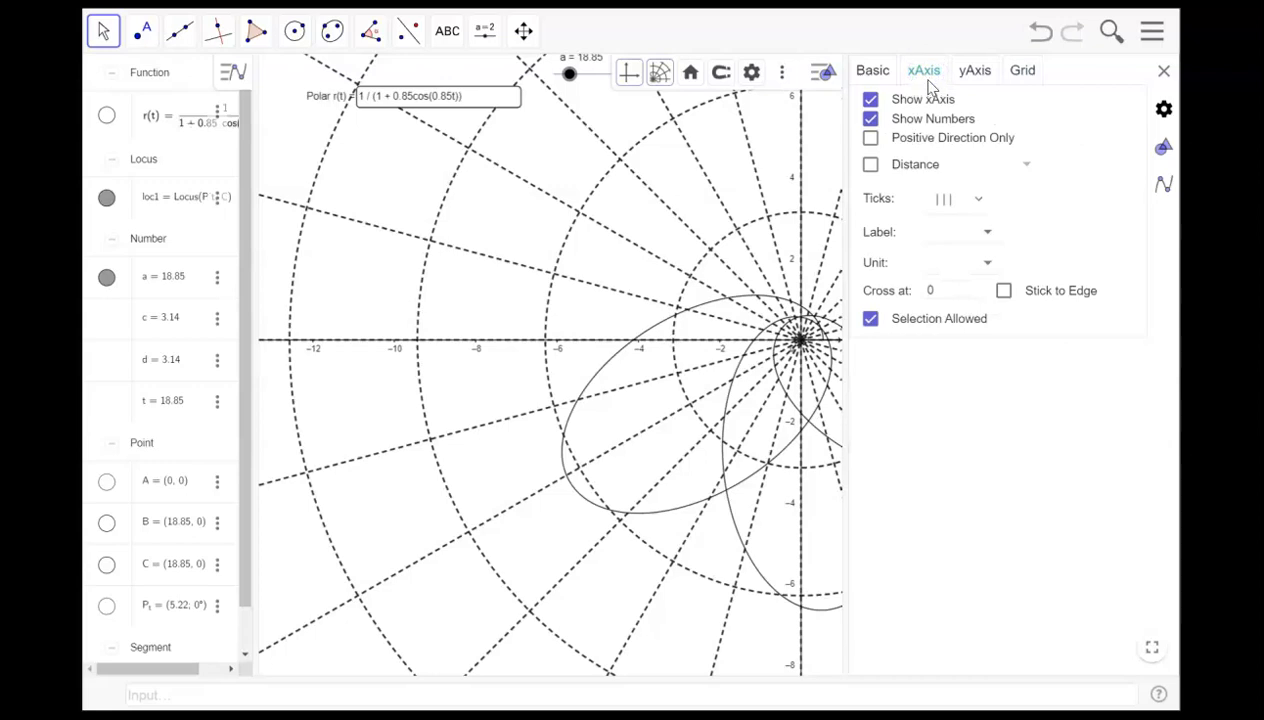
{"action": "left_click", "coordinate": [987, 232]}
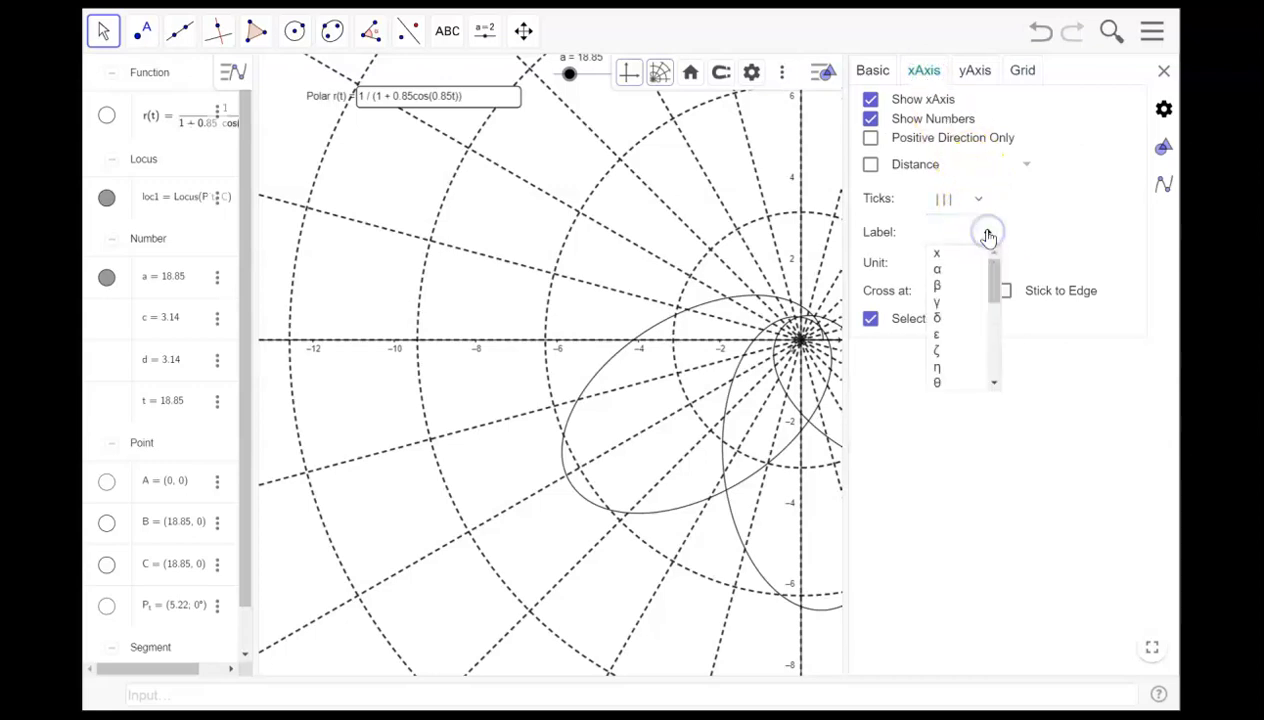
{"action": "left_click", "coordinate": [965, 252]}
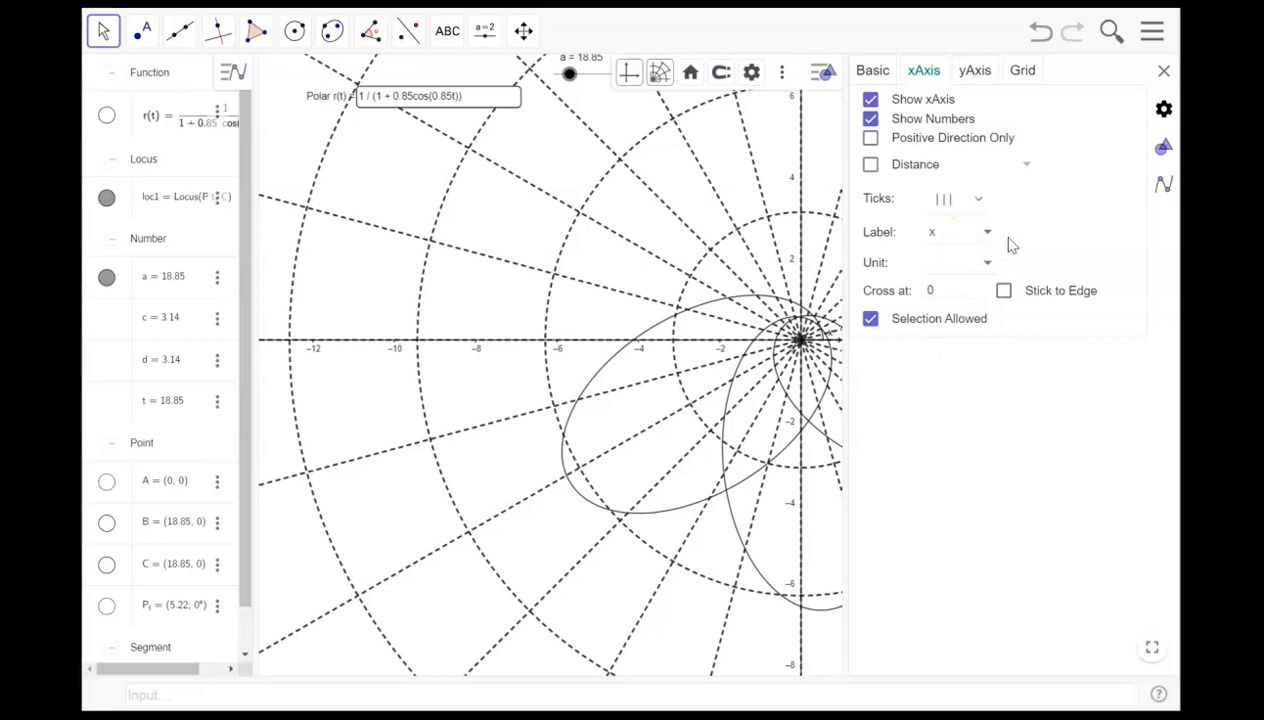
{"action": "left_click", "coordinate": [988, 233]}
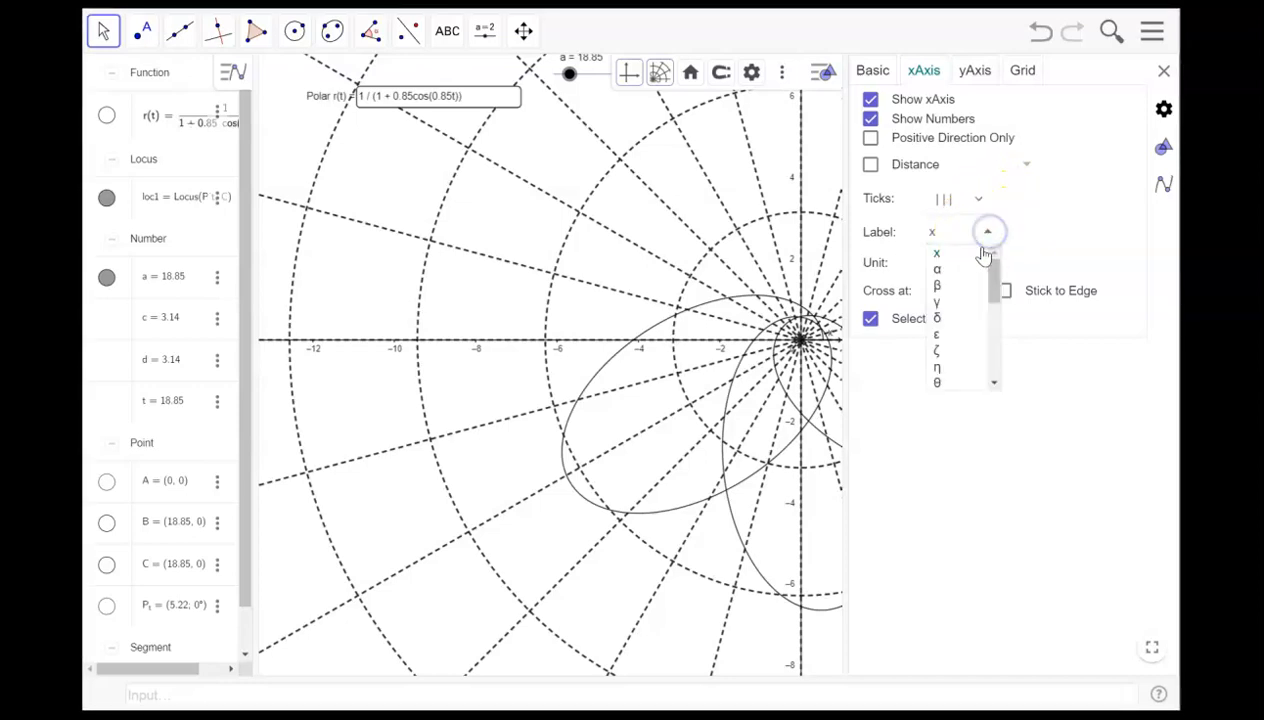
{"action": "mouse_move", "coordinate": [990, 275]}
{"action": "left_mouse_down"}
{"action": "mouse_move", "coordinate": [992, 364]}
{"action": "mouse_move", "coordinate": [991, 258]}
{"action": "left_mouse_up"}
{"action": "left_click", "coordinate": [1047, 220]}
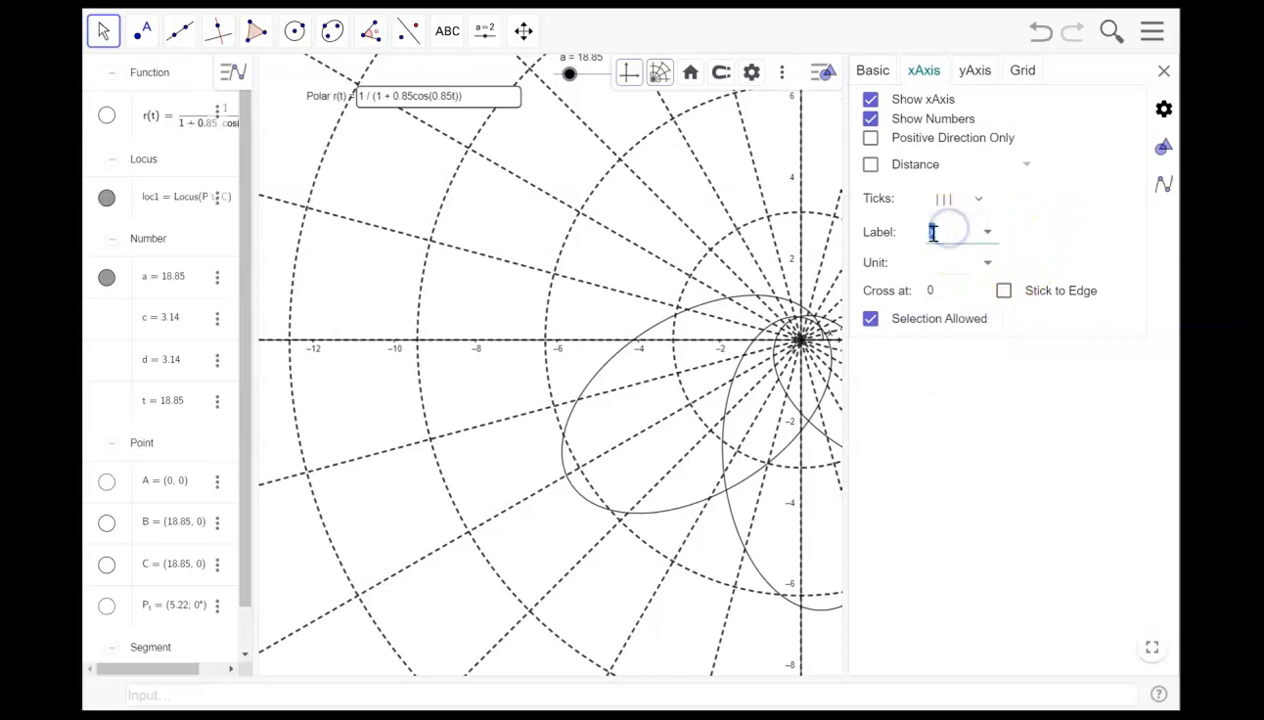
{"action": "type", "text": "r"}
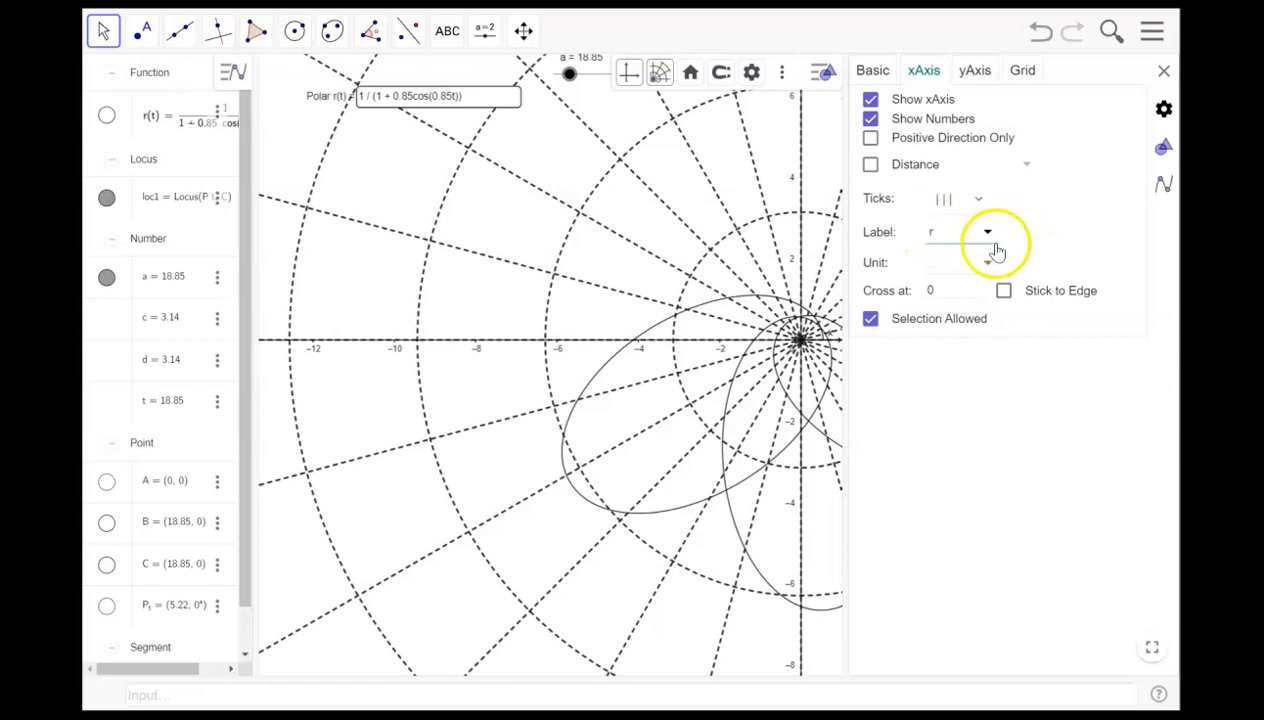
{"action": "key", "text": "BackSpace"}
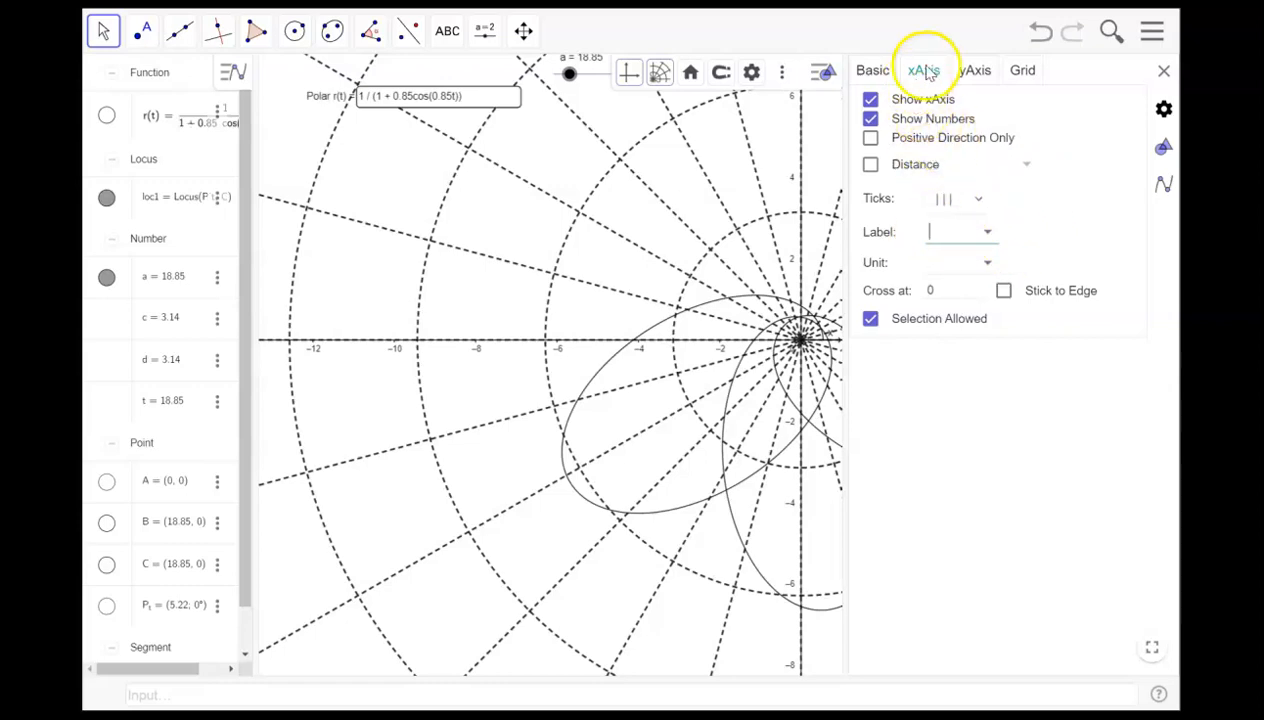
- Turn off bold for the grid lines
{"action": "left_click", "coordinate": [975, 71]}
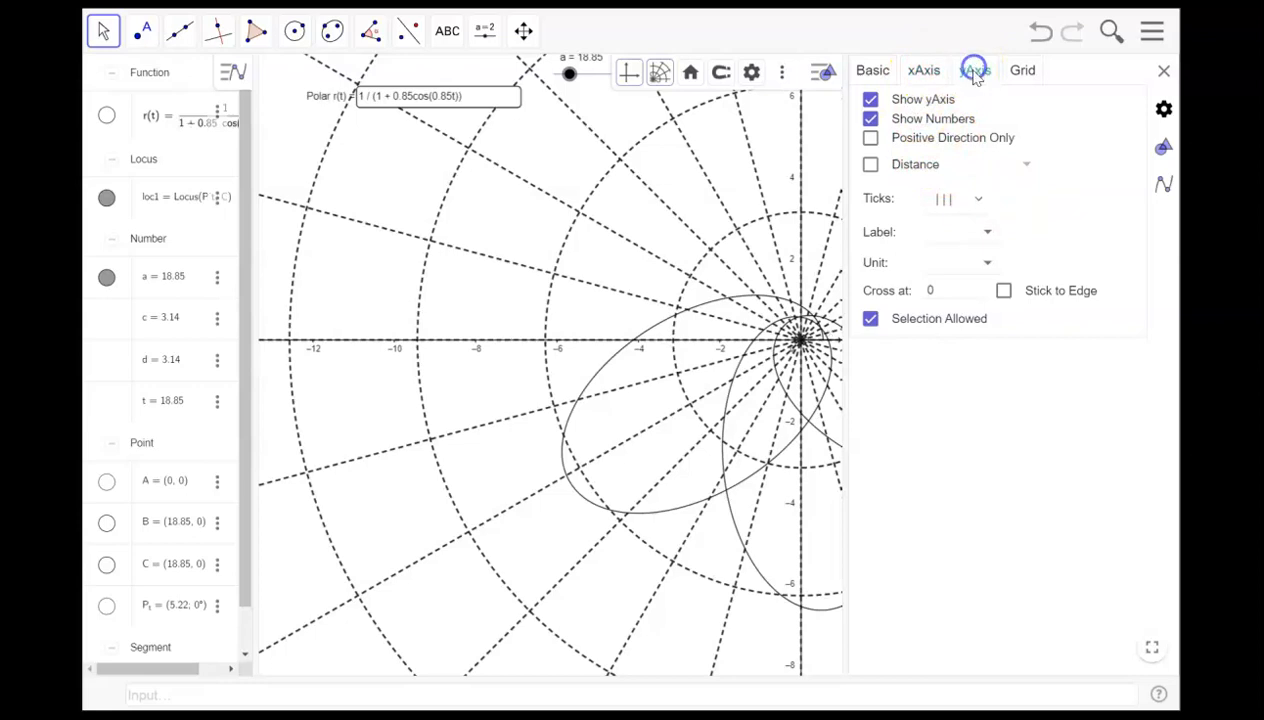
{"action": "left_click", "coordinate": [865, 72]}
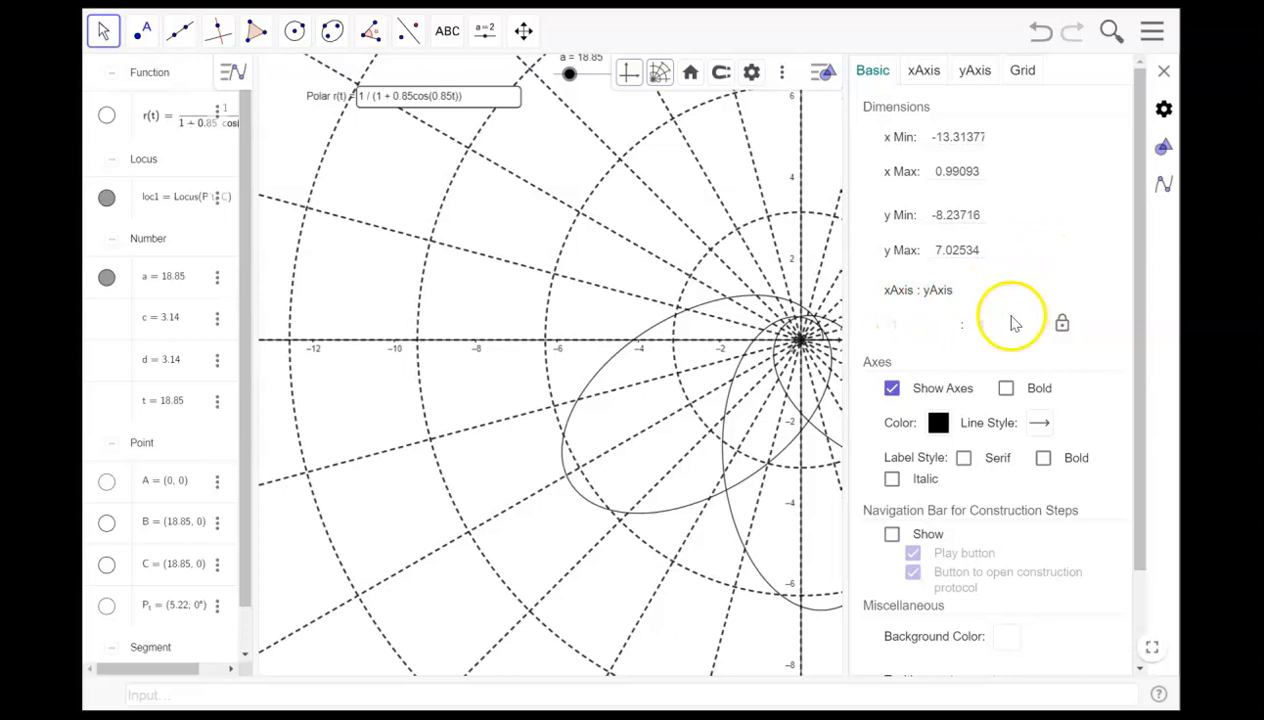
{"action": "left_click", "coordinate": [1021, 68]}
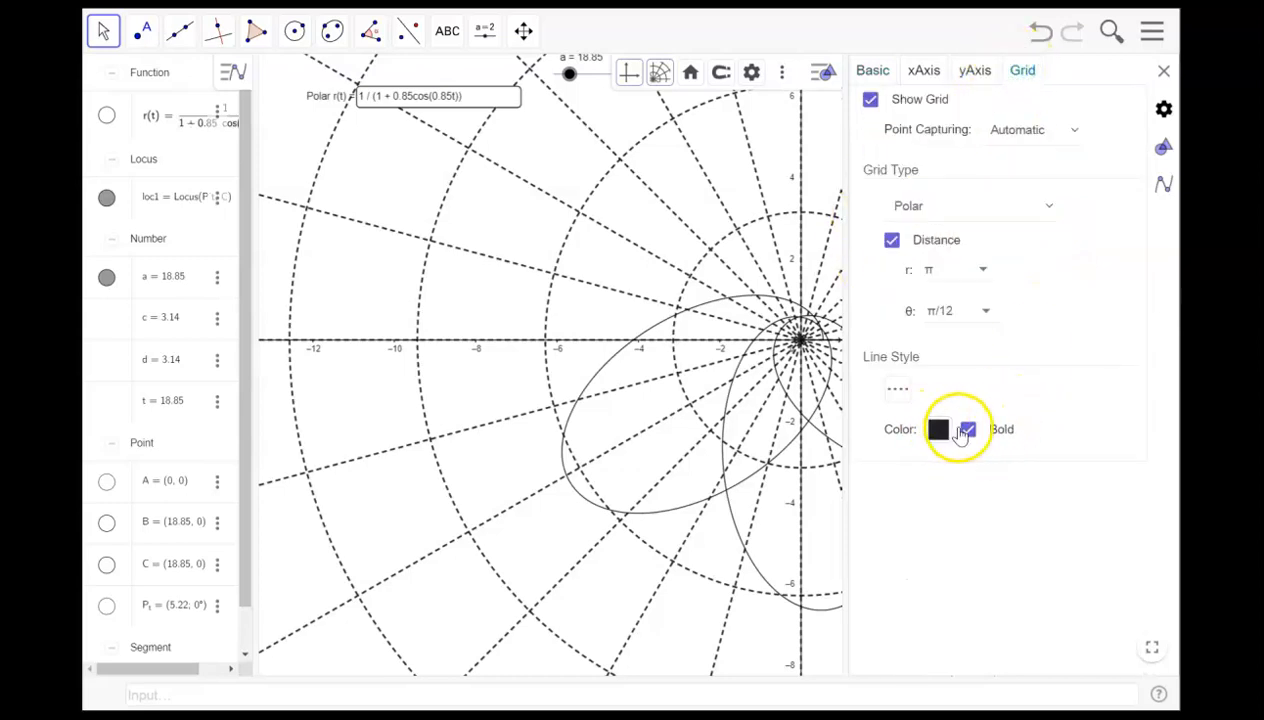
{"action": "left_click", "coordinate": [968, 429]}
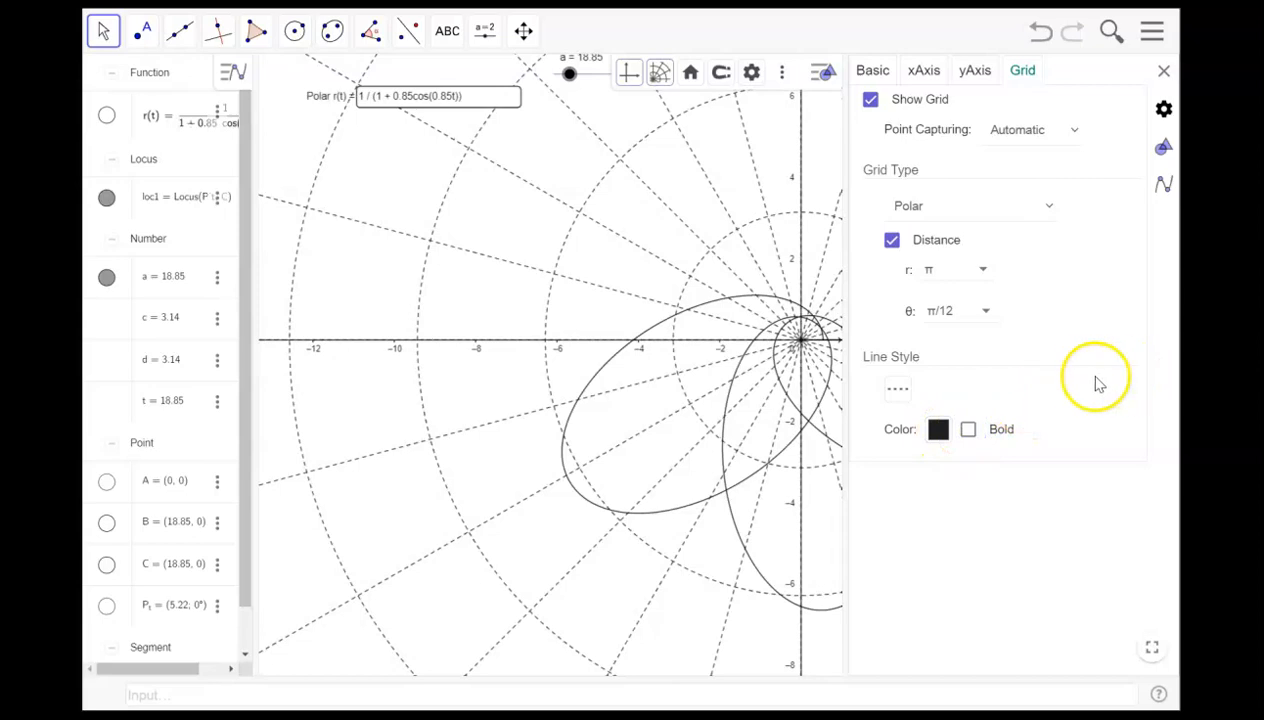
- Set the grid line style to dotted
{"action": "left_click", "coordinate": [919, 393]}
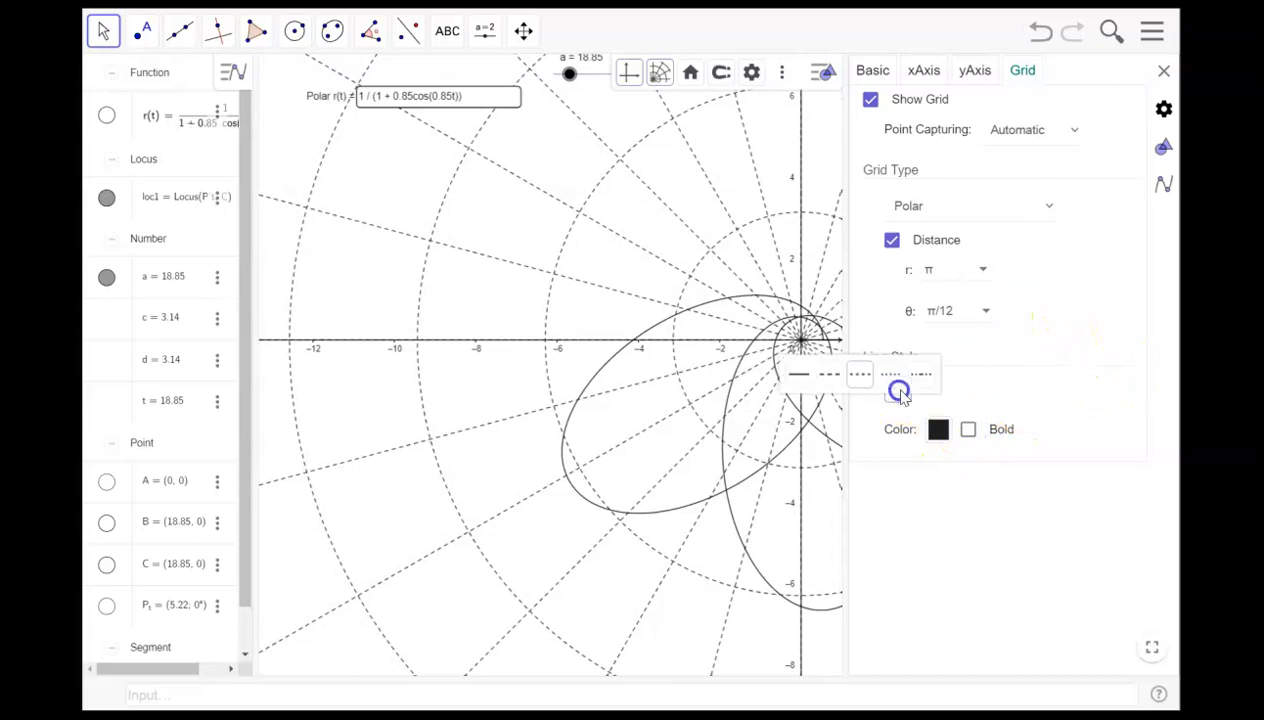
{"action": "left_click", "coordinate": [799, 378]}
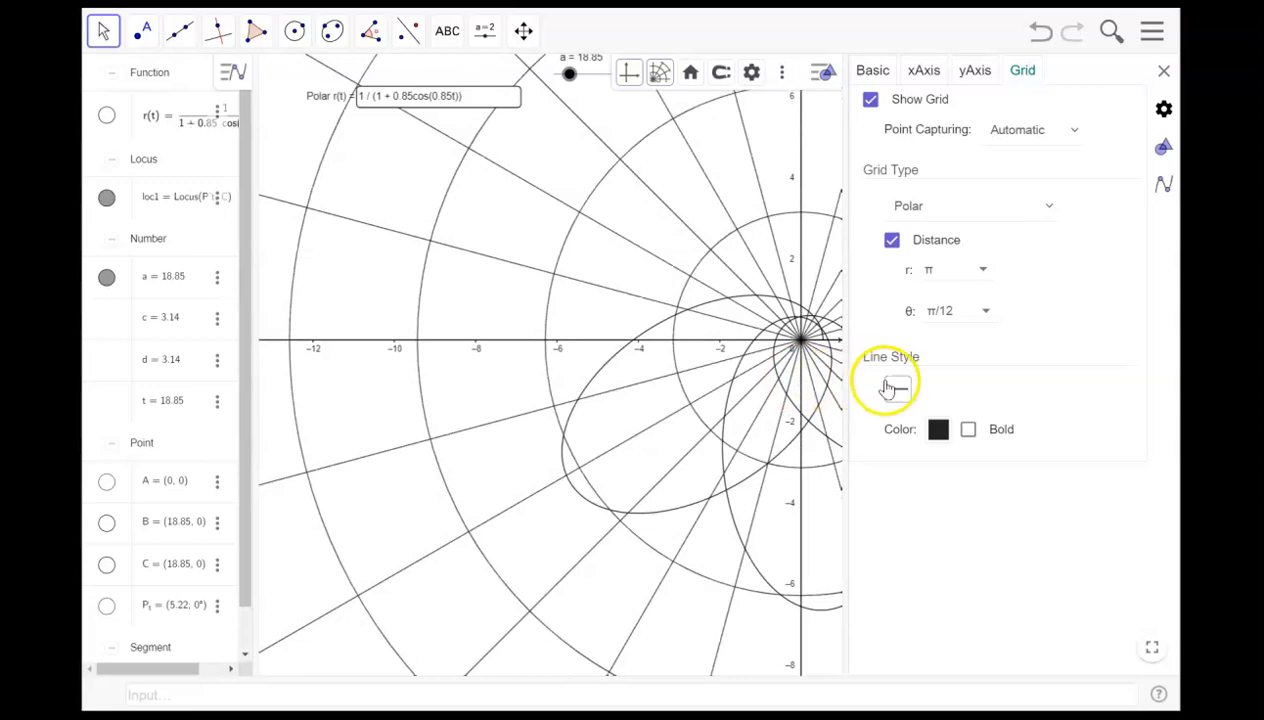
{"action": "left_click", "coordinate": [889, 382]}
{"action": "left_click", "coordinate": [893, 382]}
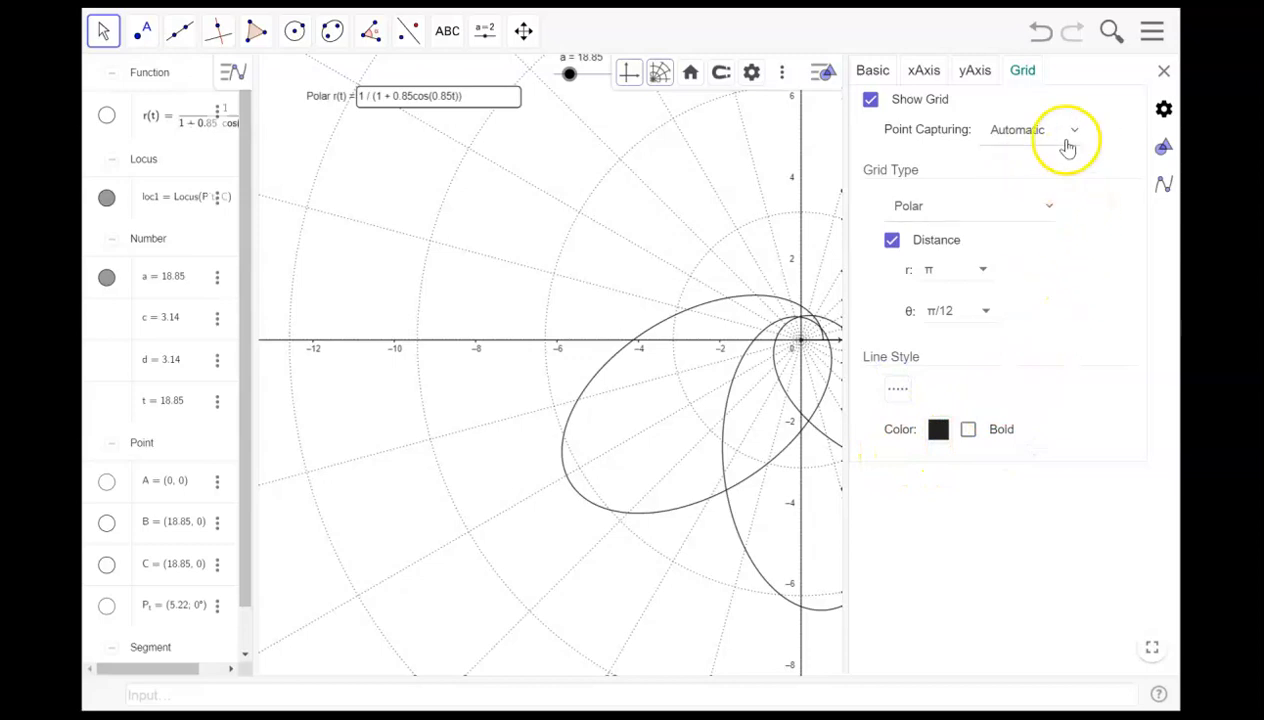
- Set the axes line style to a plain line without arrows
{"action": "left_click", "coordinate": [875, 71]}
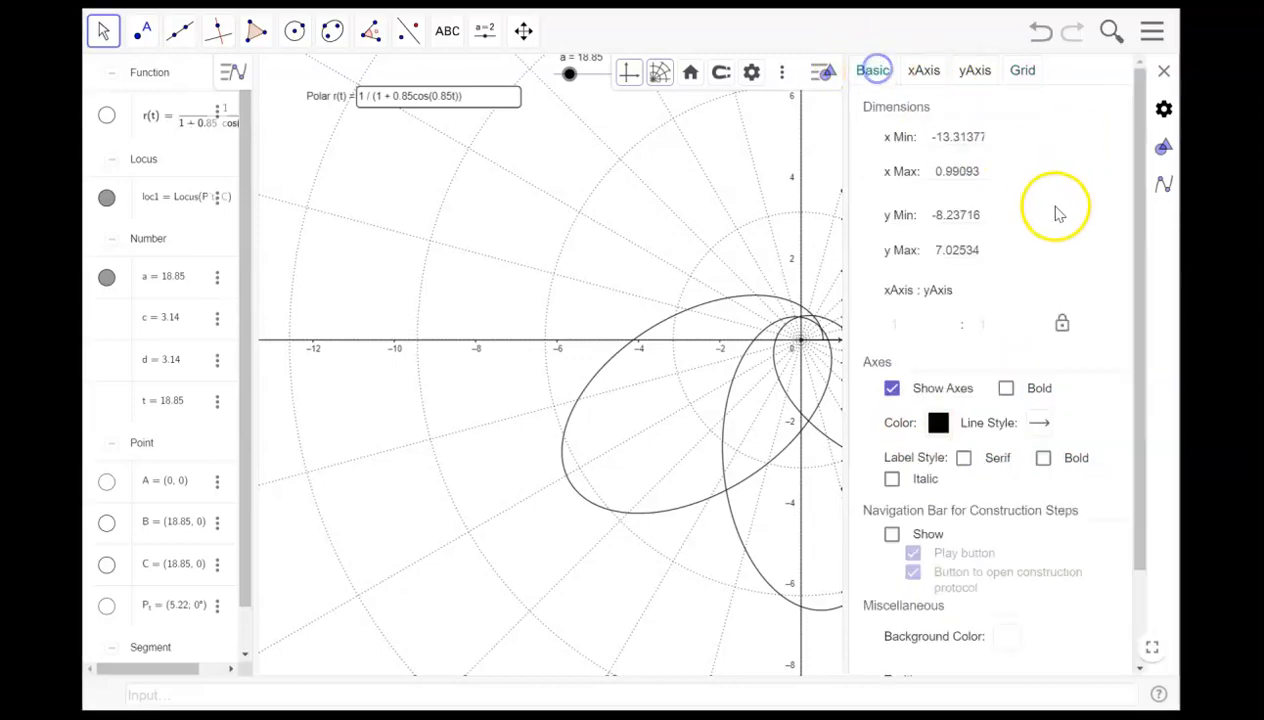
{"action": "left_click", "coordinate": [1040, 425]}
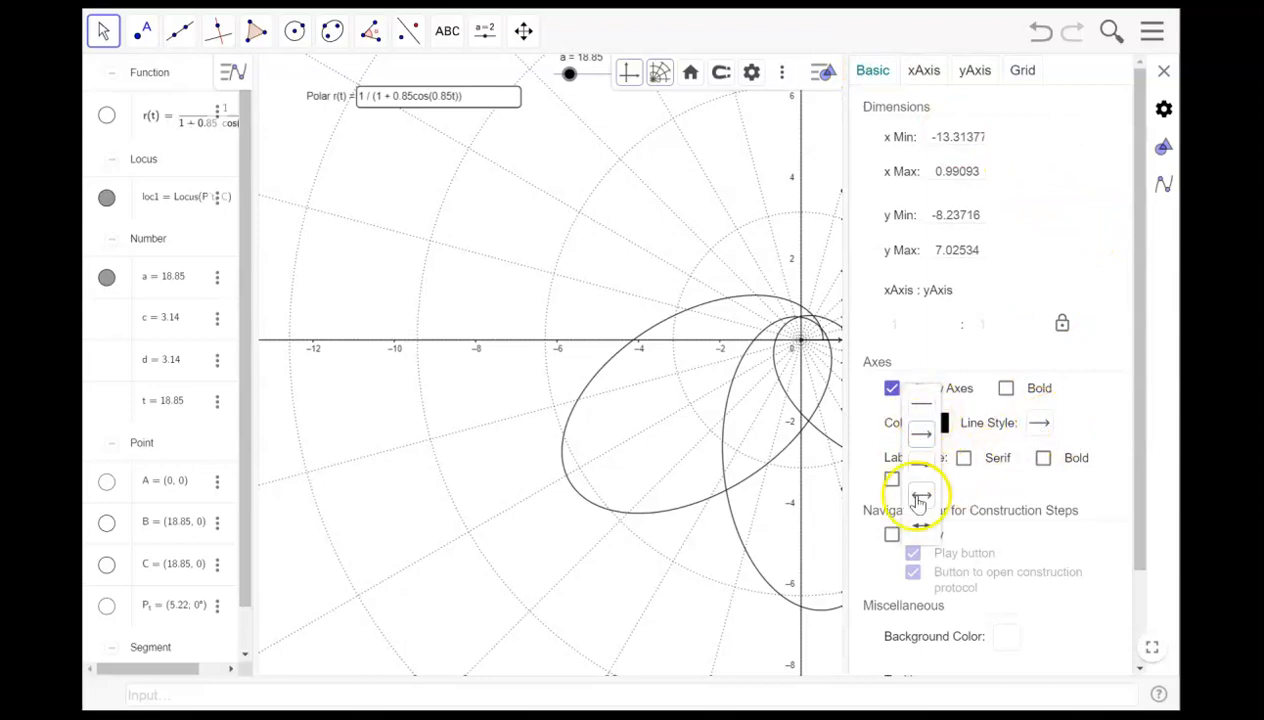
{"action": "left_click", "coordinate": [920, 526]}
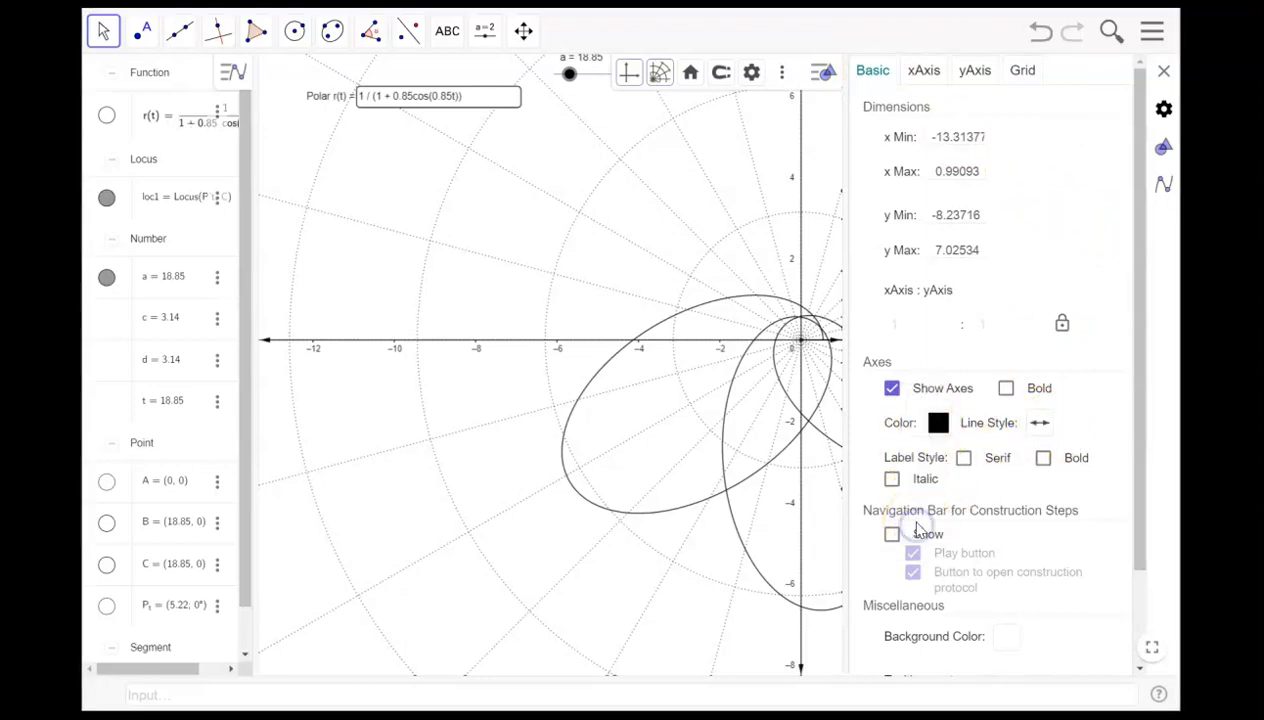
{"action": "left_click", "coordinate": [1040, 423]}
{"action": "left_click", "coordinate": [920, 410]}
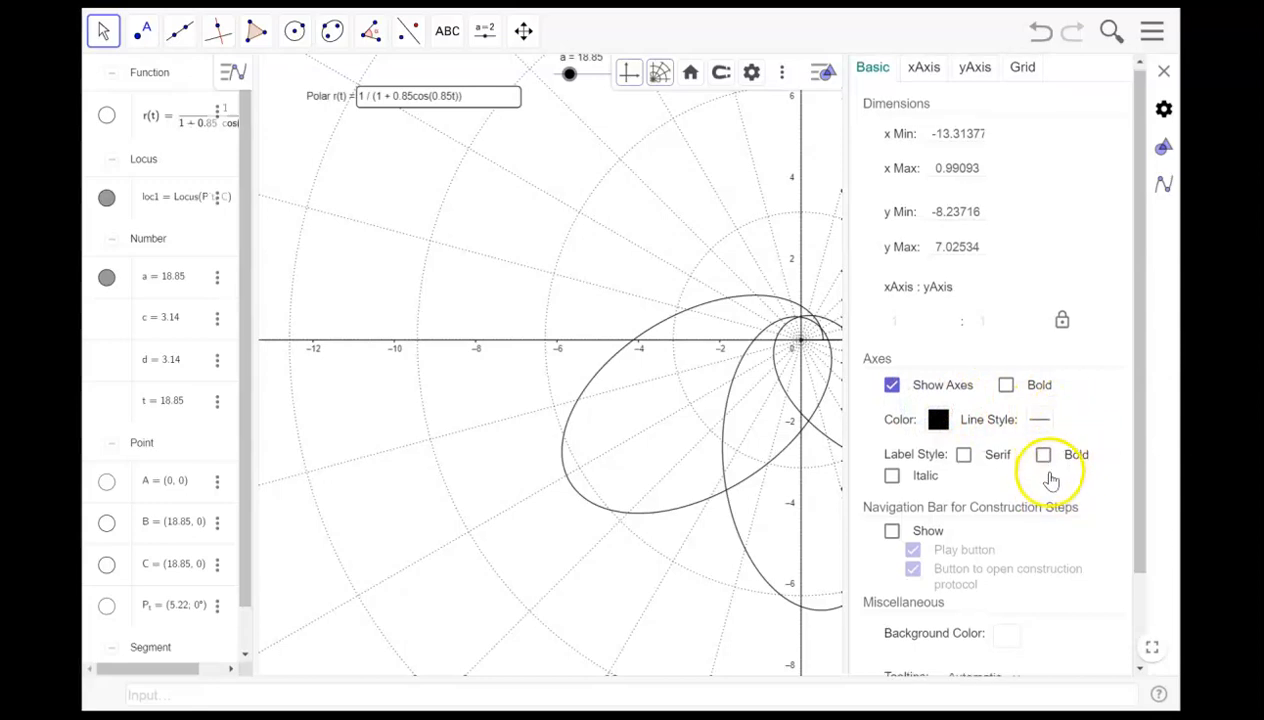
{"action": "scroll", "coordinate": [1055, 482], "scroll_direction": "down", "scroll_amount": 1}
{"action": "scroll", "coordinate": [1075, 490], "scroll_direction": "down", "scroll_amount": 1}
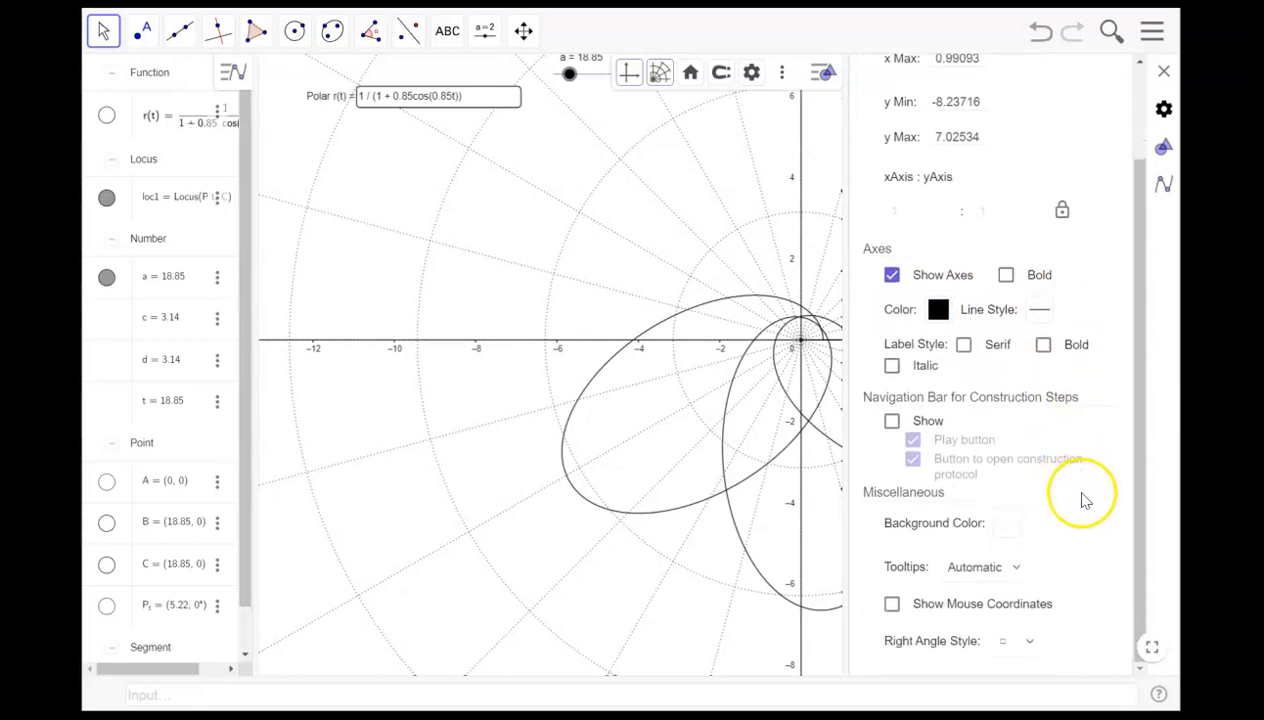
{"action": "scroll", "coordinate": [1085, 493], "scroll_direction": "up", "scroll_amount": 2}
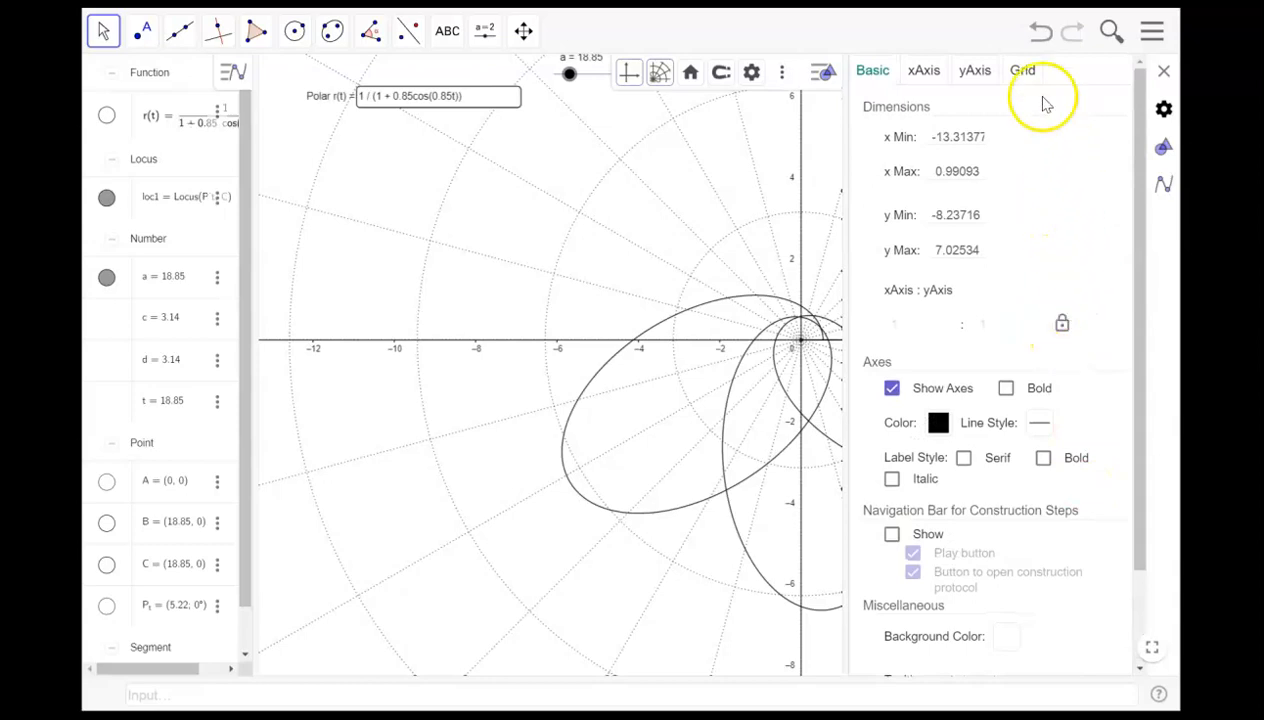
- Close the settings and set the slider value a to 28.27
{"action": "left_click", "coordinate": [1165, 75]}
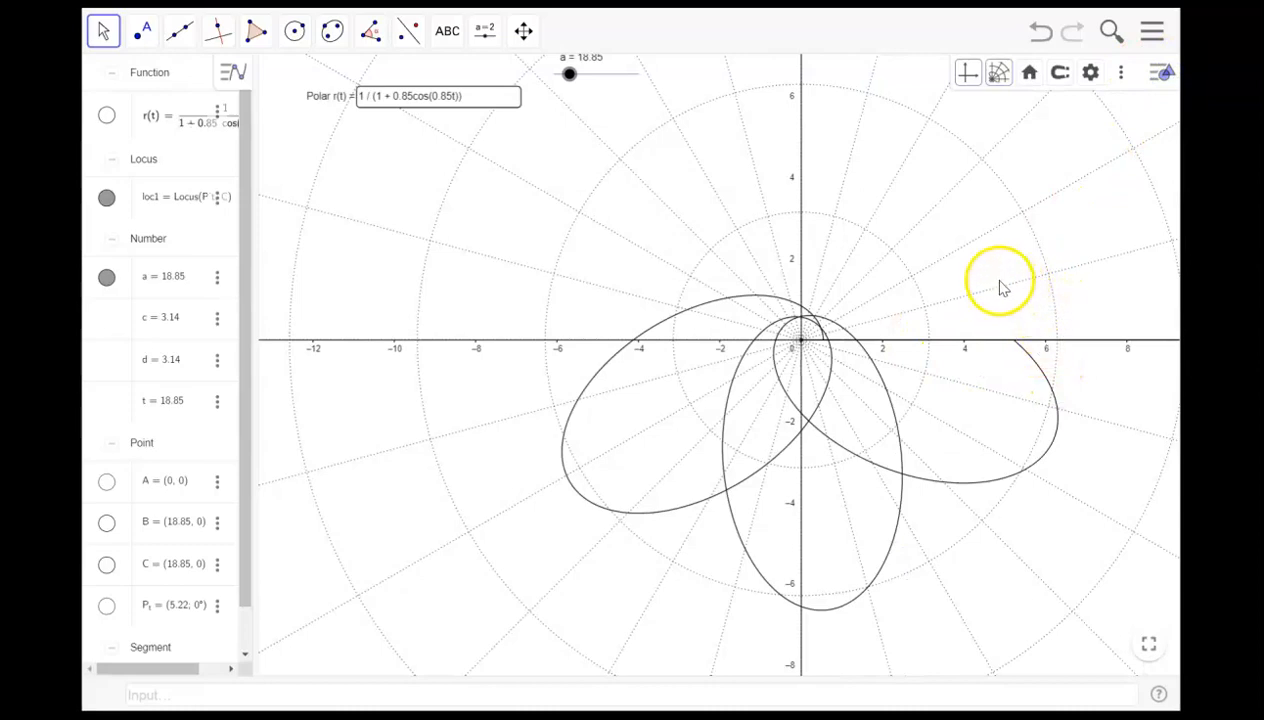
{"action": "left_click", "coordinate": [107, 484]}
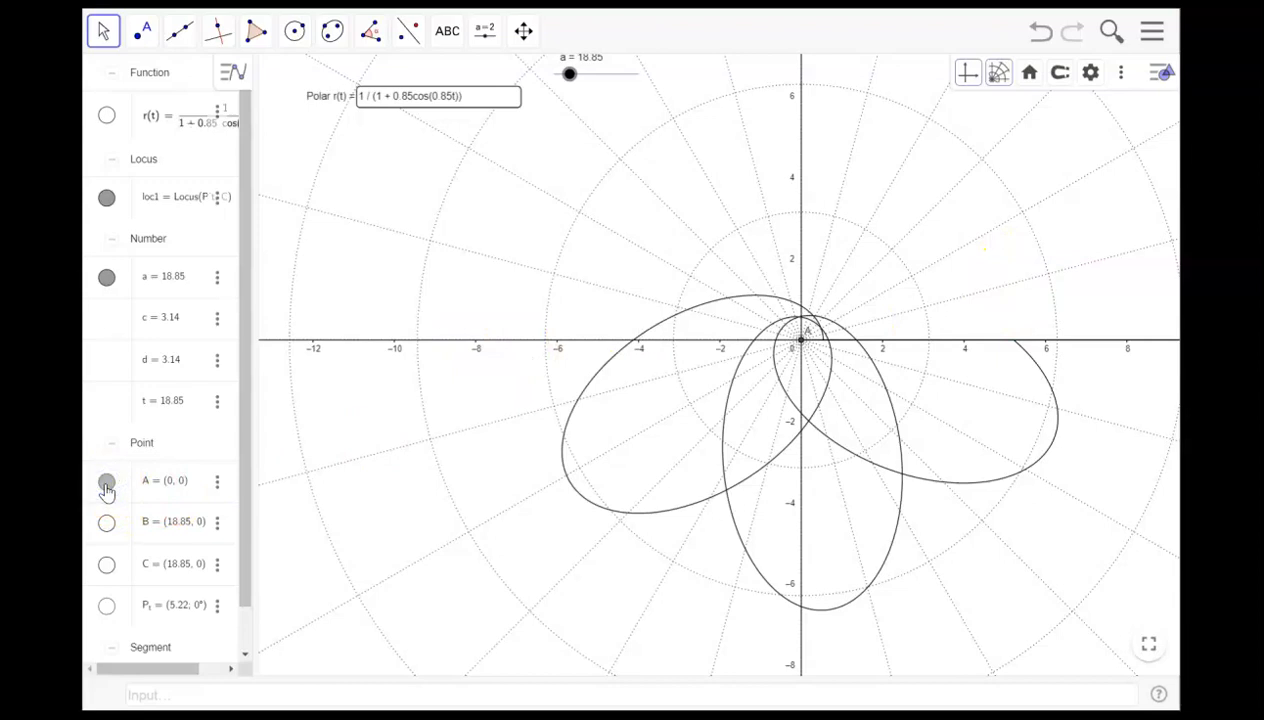
{"action": "left_click", "coordinate": [174, 280]}
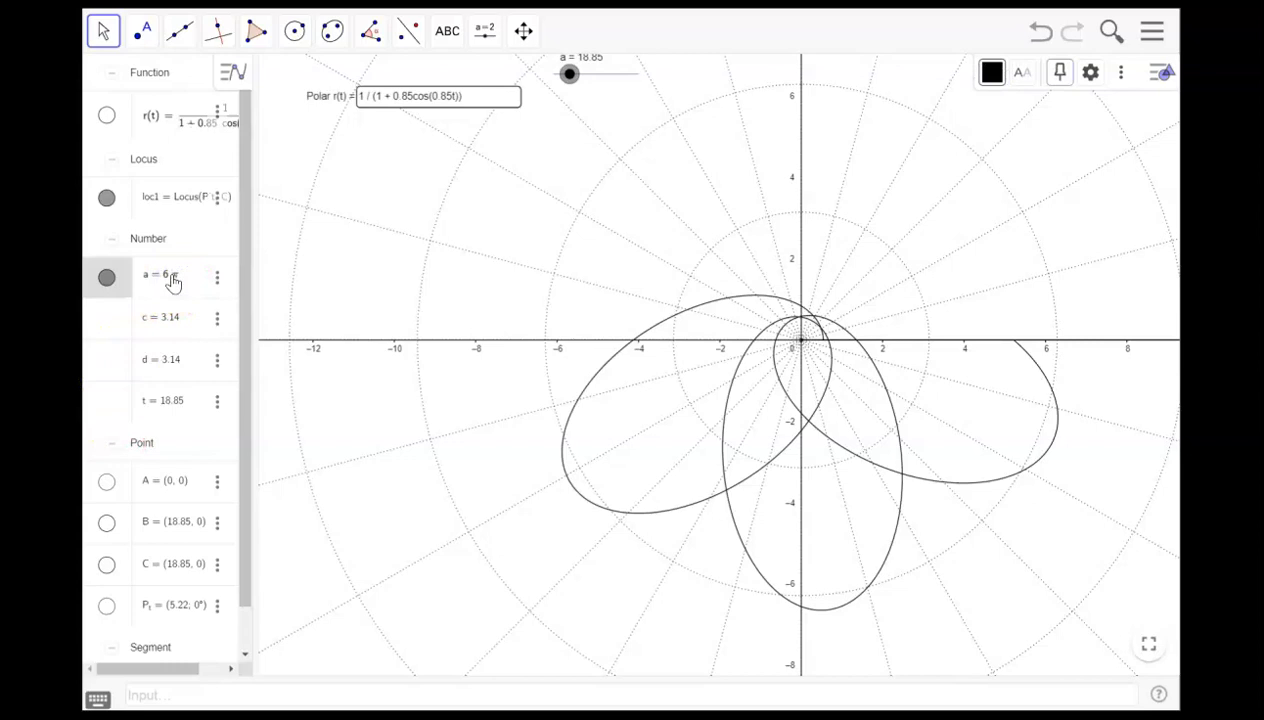
{"action": "left_click", "coordinate": [166, 279]}
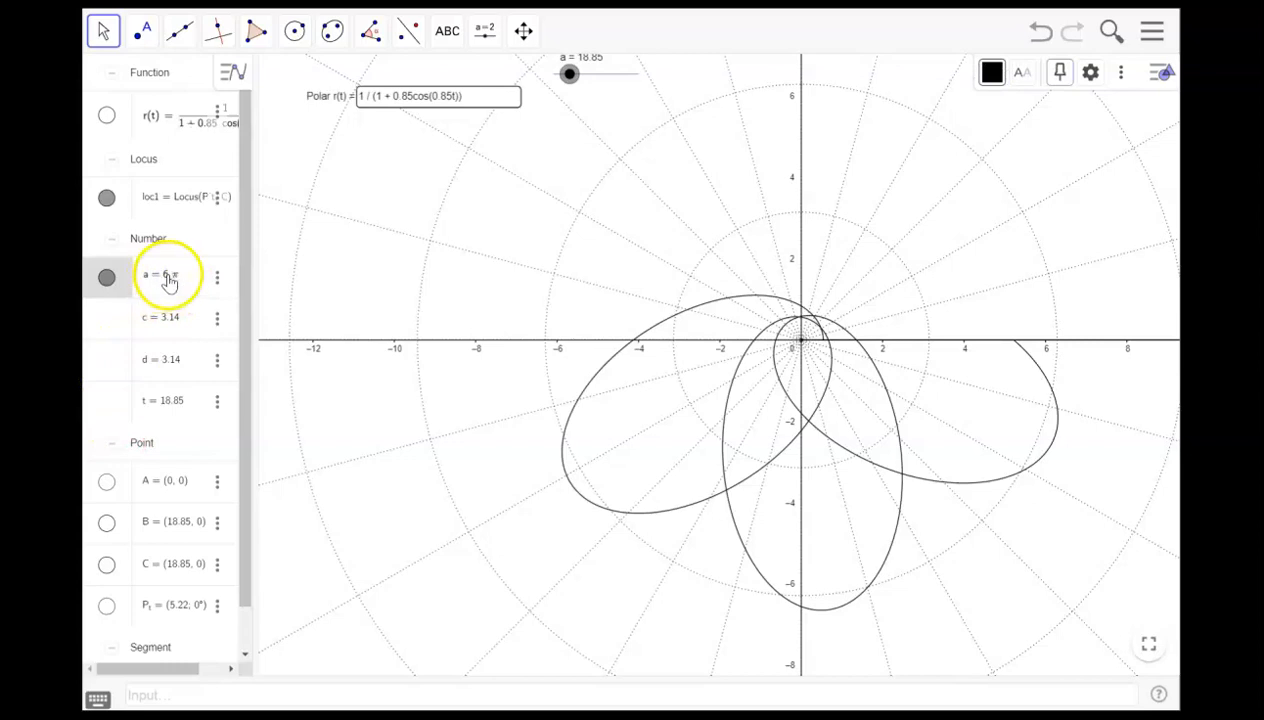
{"action": "key", "text": "BackSpace"}
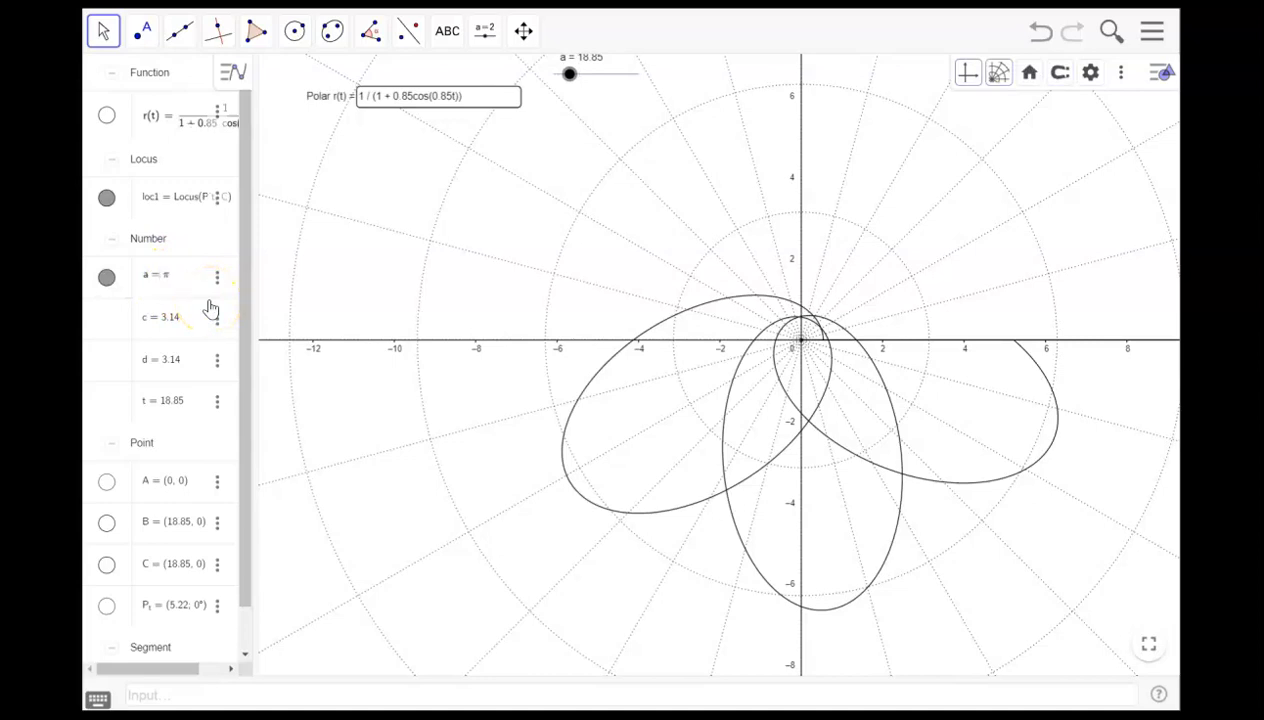
{"action": "key", "text": "Return"}
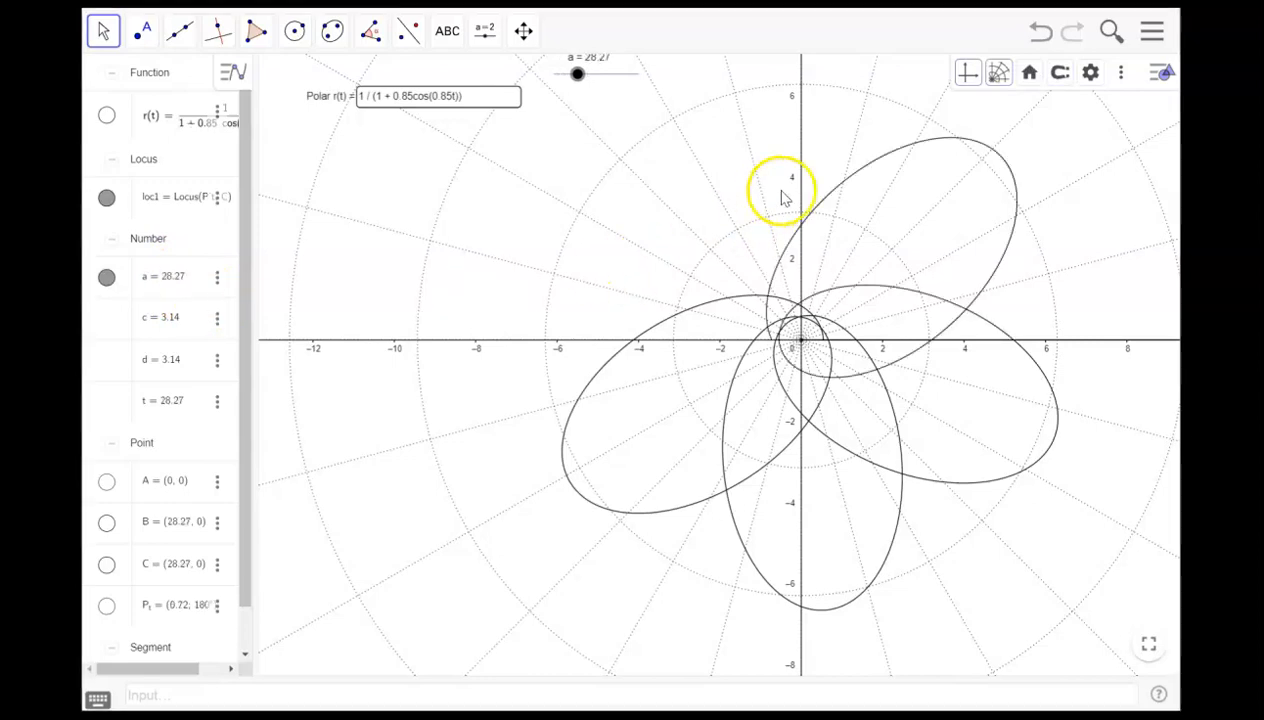
{"action": "left_click", "coordinate": [1162, 80]}
{"action": "left_click", "coordinate": [1158, 80]}
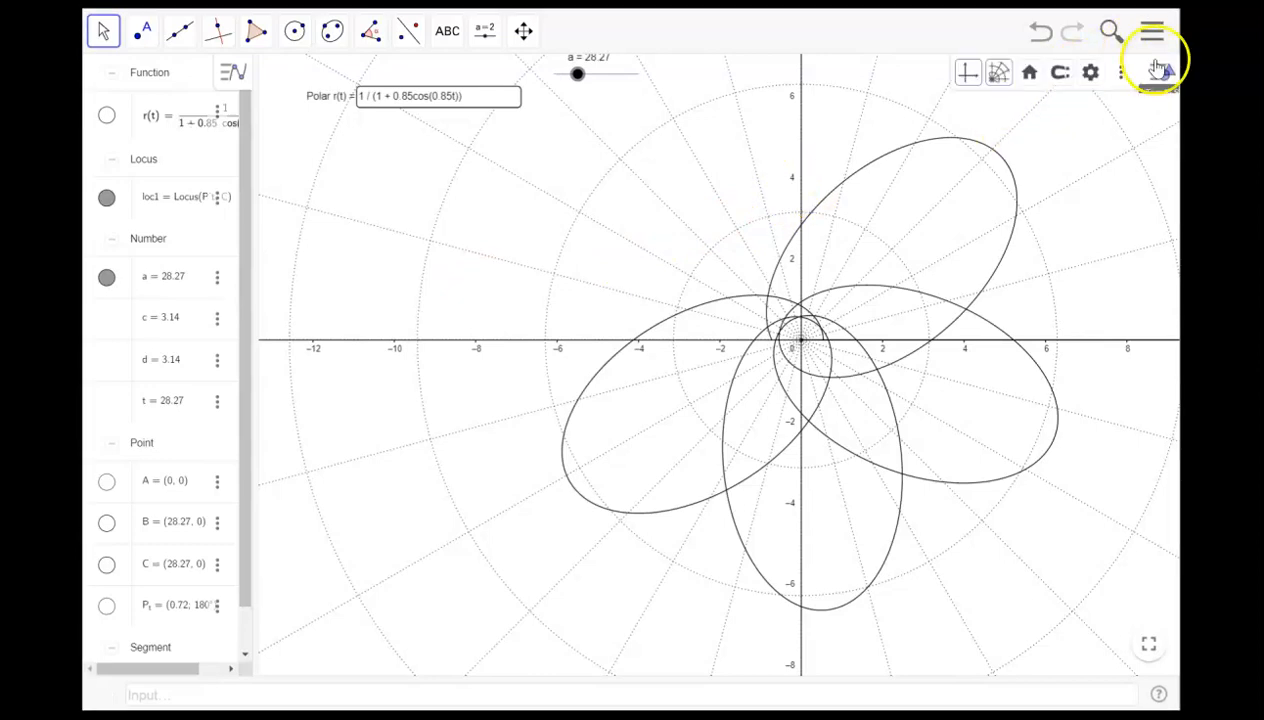
{"action": "left_click", "coordinate": [1128, 72]}
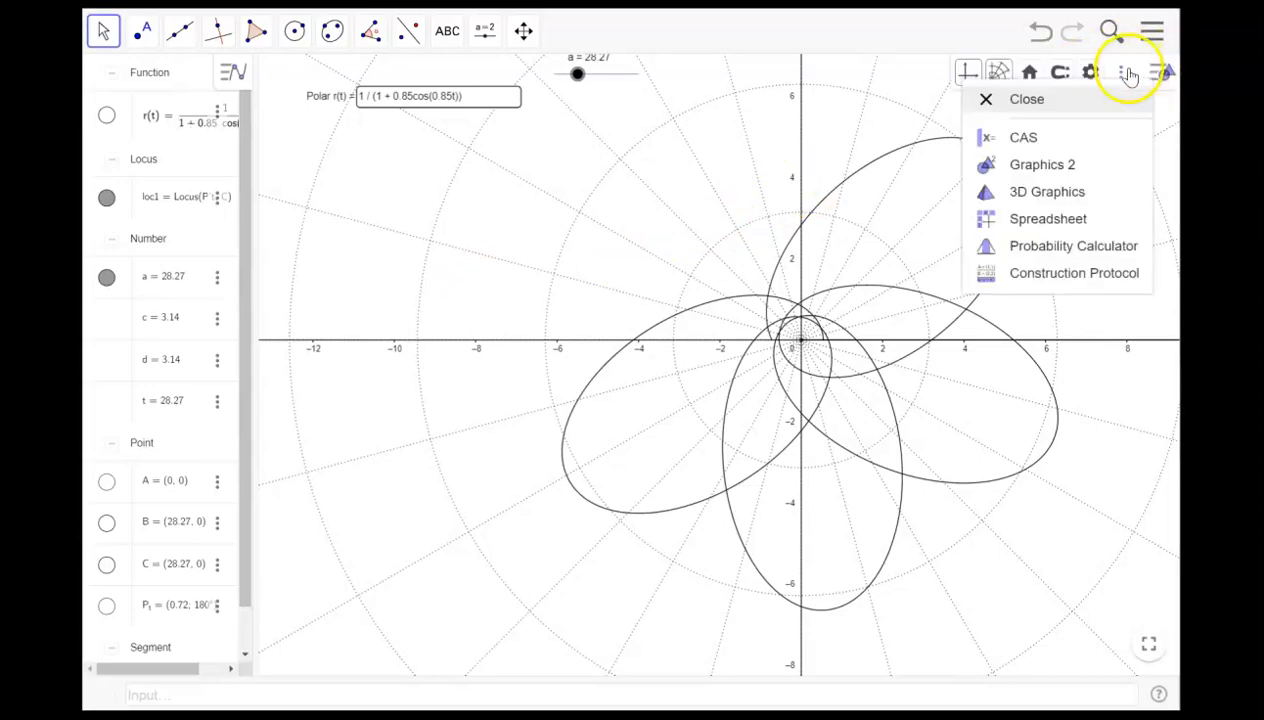
{"action": "left_click", "coordinate": [907, 68]}
{"action": "left_click", "coordinate": [1160, 30]}
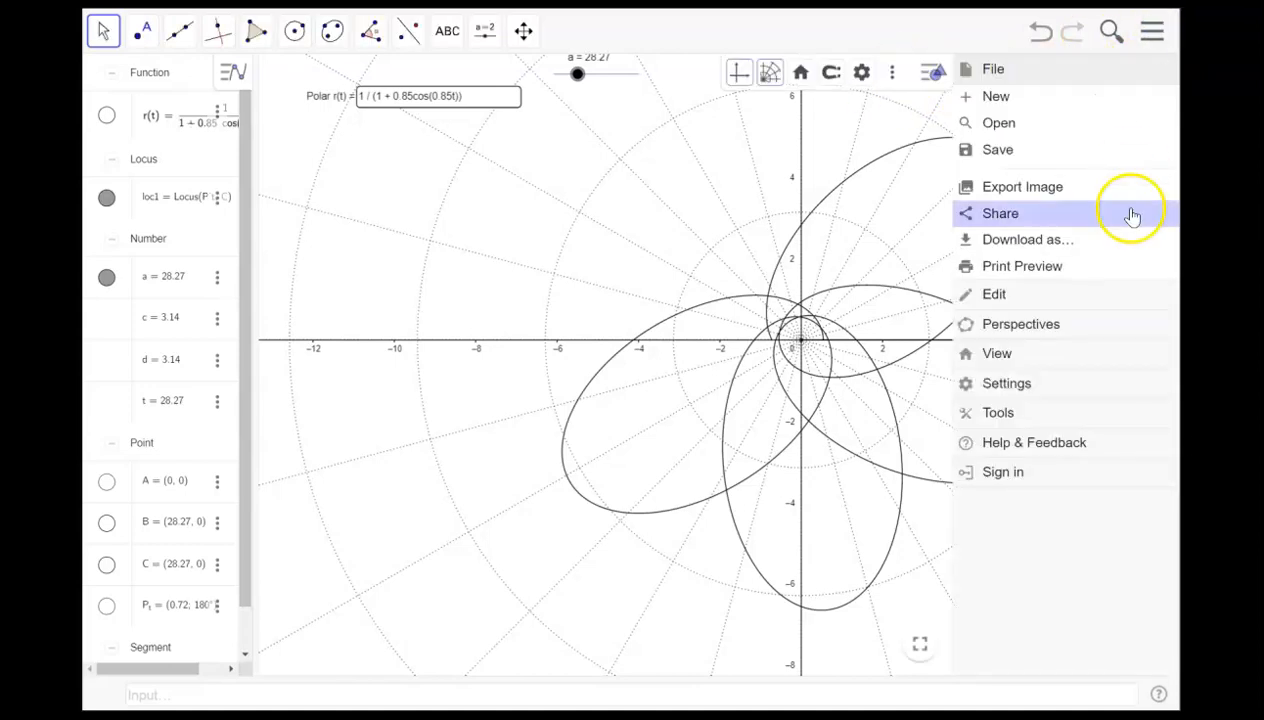
{"action": "left_click", "coordinate": [1080, 243]}
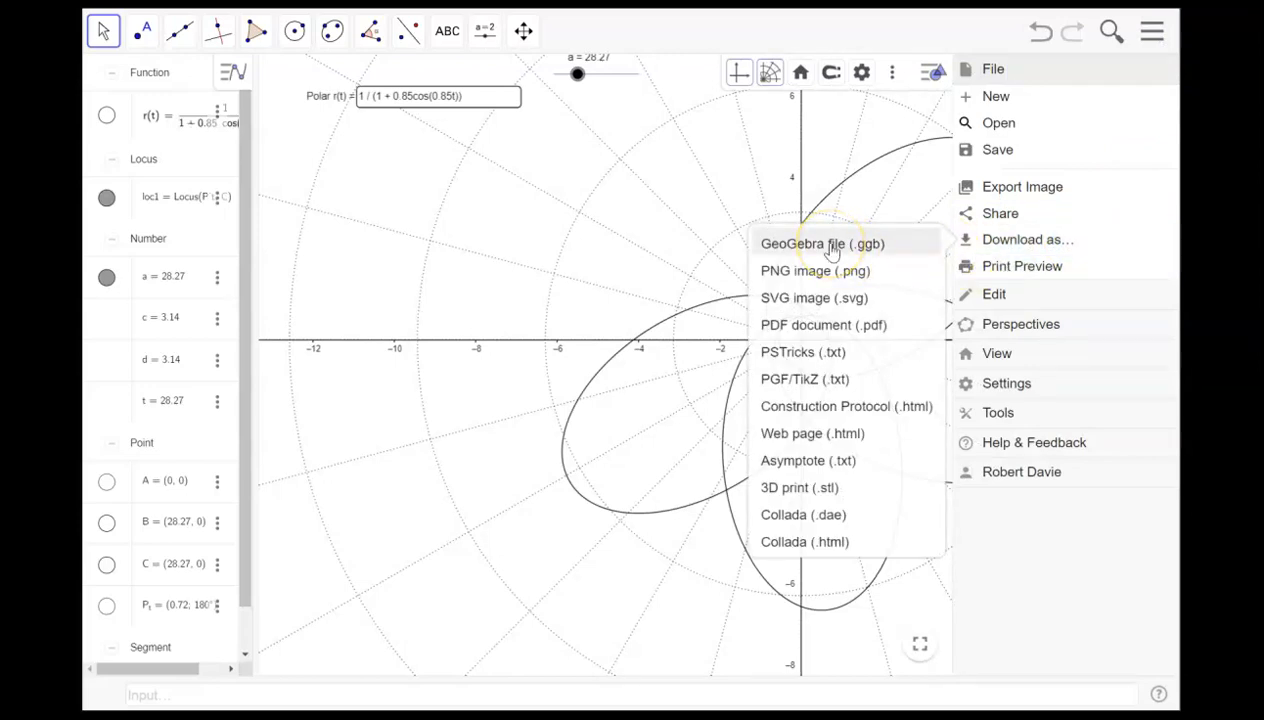
{"action": "left_click", "coordinate": [828, 328]}
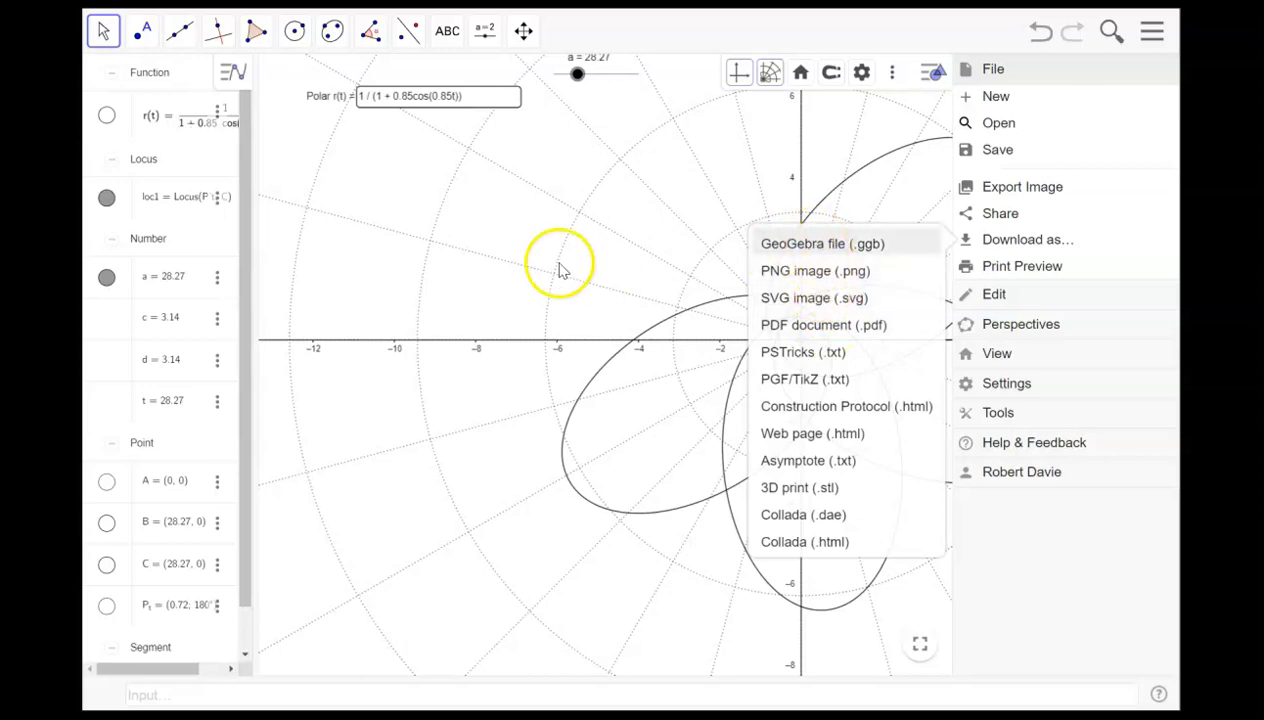
{"action": "left_click", "coordinate": [520, 252]}
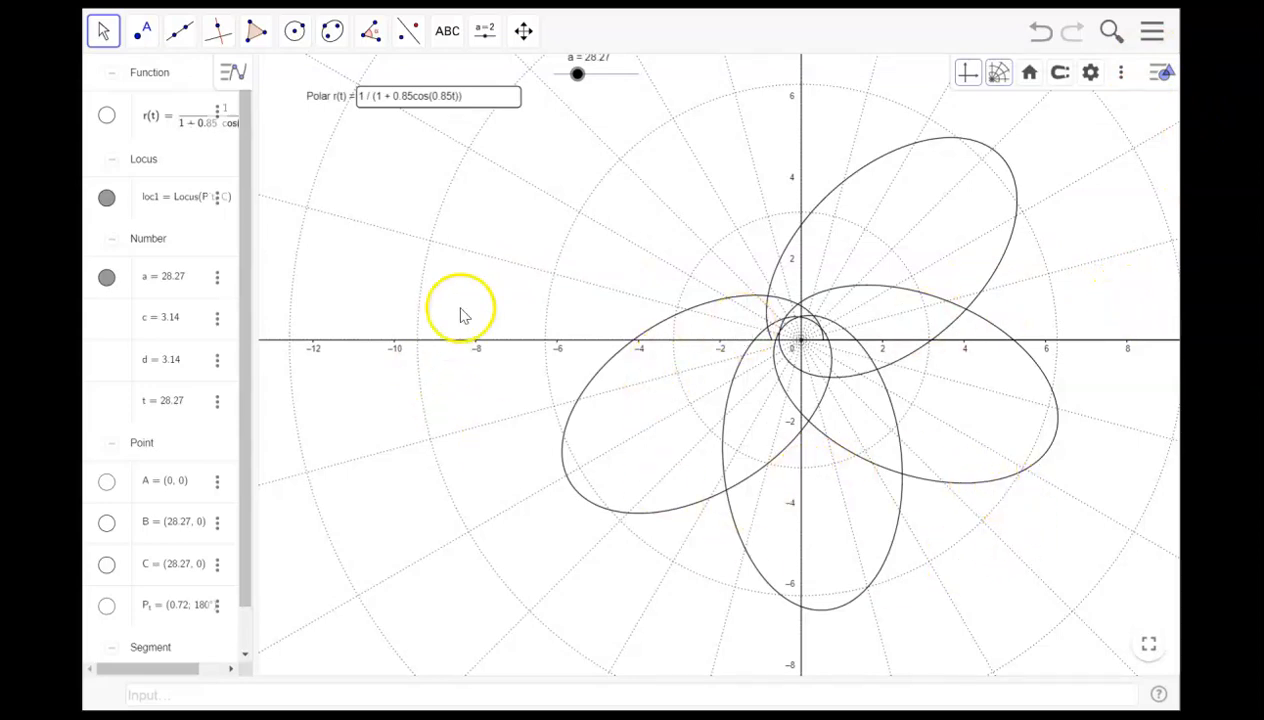
- Try to replace t with θ in the polar input box's expression
{"action": "left_click", "coordinate": [192, 118]}
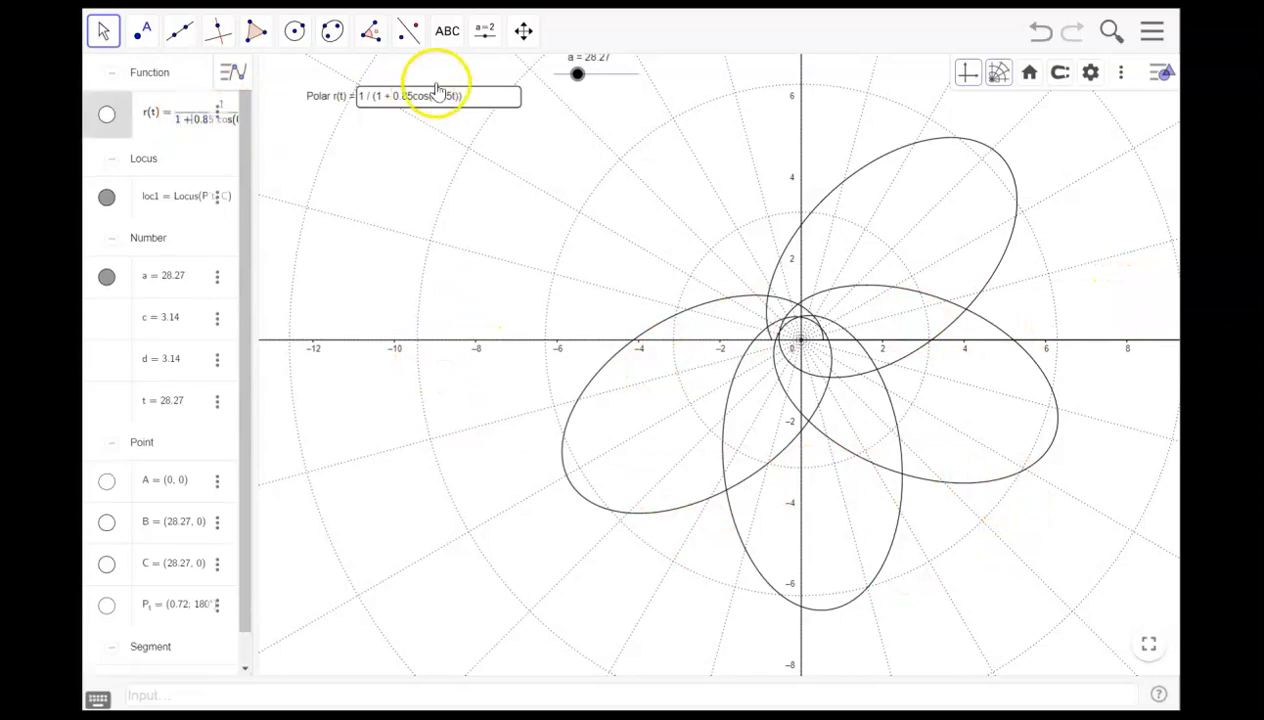
{"action": "left_click", "coordinate": [477, 97]}
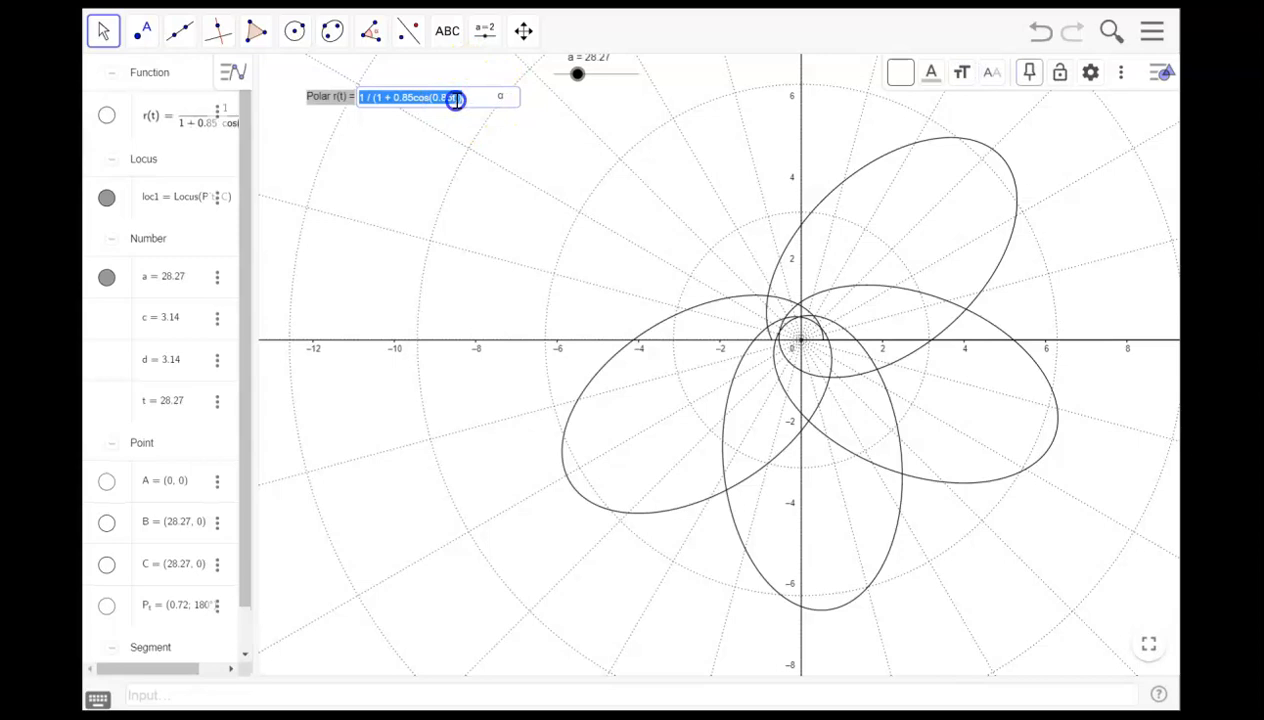
{"action": "left_click", "coordinate": [455, 99]}
{"action": "left_click", "coordinate": [501, 98]}
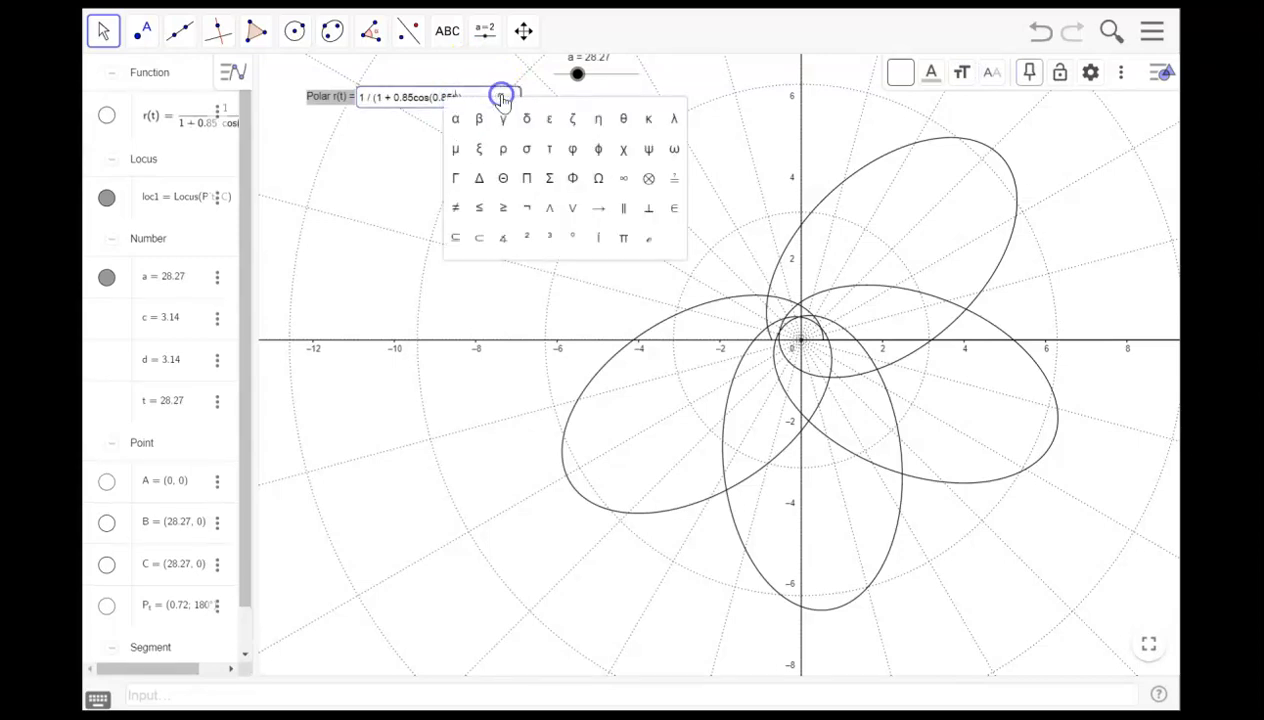
{"action": "left_click", "coordinate": [623, 118]}
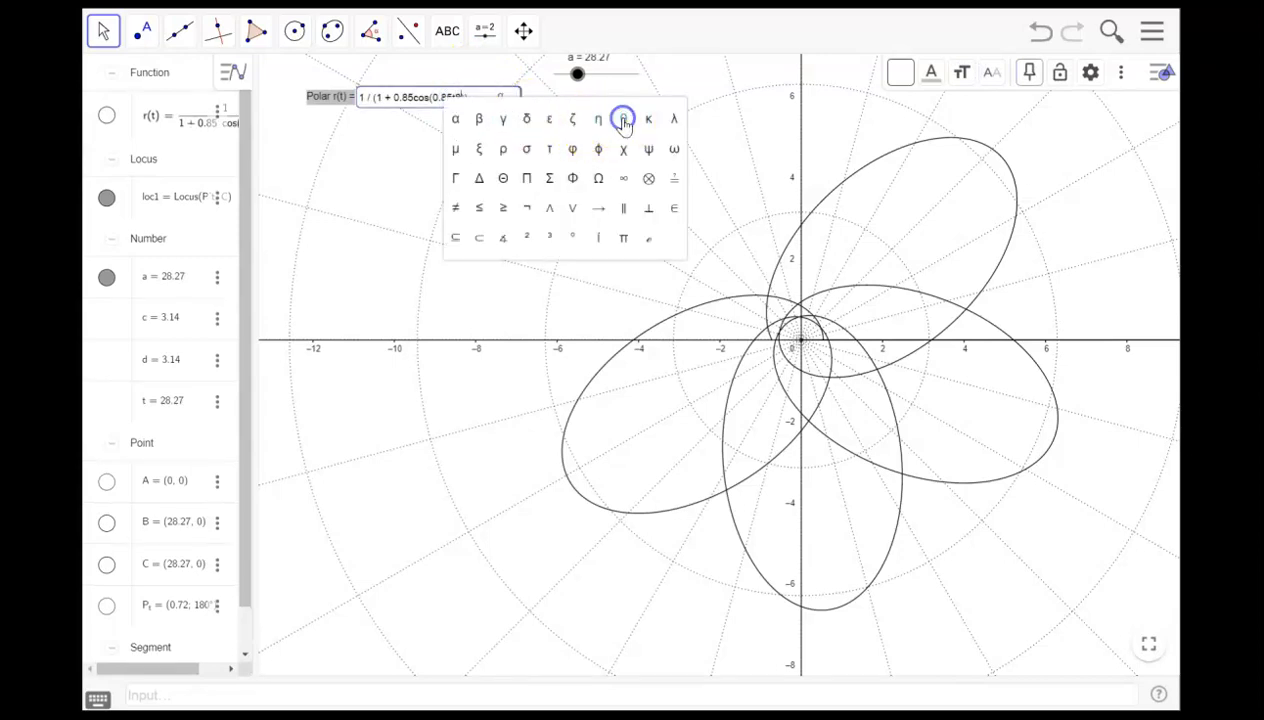
{"action": "left_click", "coordinate": [387, 146]}
{"action": "left_click", "coordinate": [457, 93]}
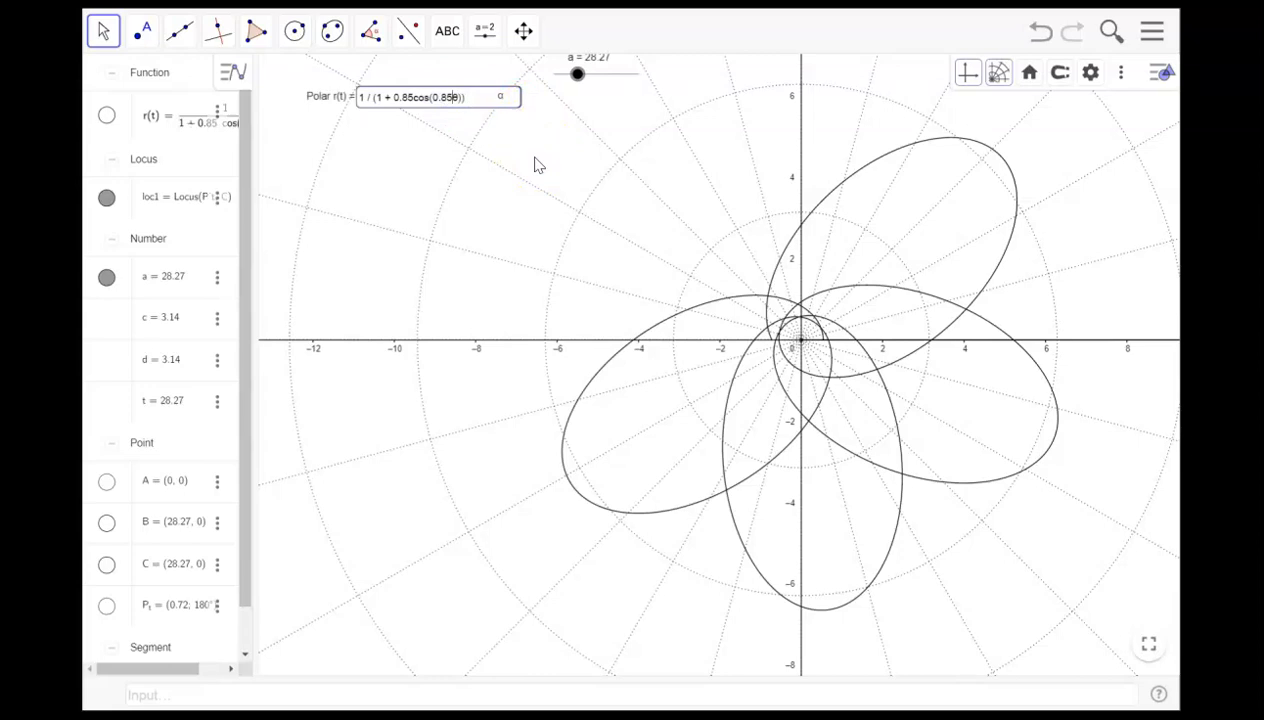
{"action": "left_click", "coordinate": [459, 97]}
{"action": "left_click", "coordinate": [556, 113]}
{"action": "left_click", "coordinate": [347, 96]}
- Try removing the variable from r(t) and entering θ in the input box, then restore the original t expression
{"action": "left_click", "coordinate": [163, 116]}
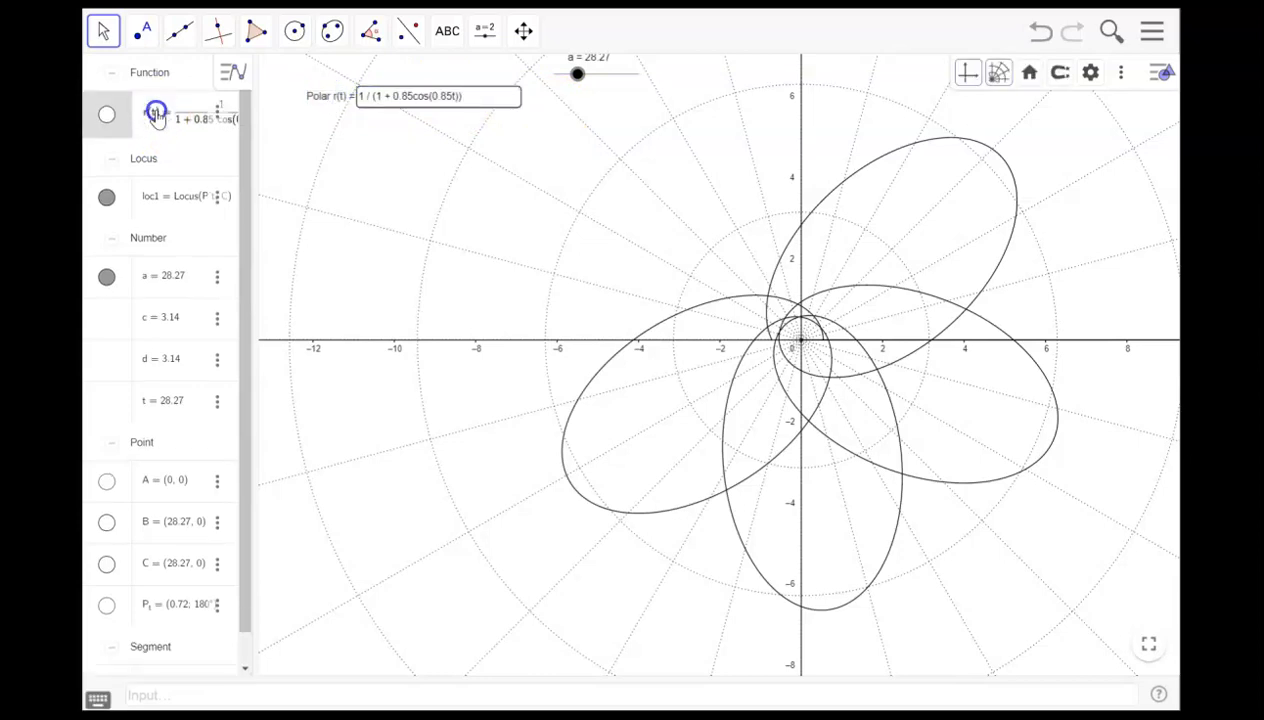
{"action": "key", "text": "BackSpace"}
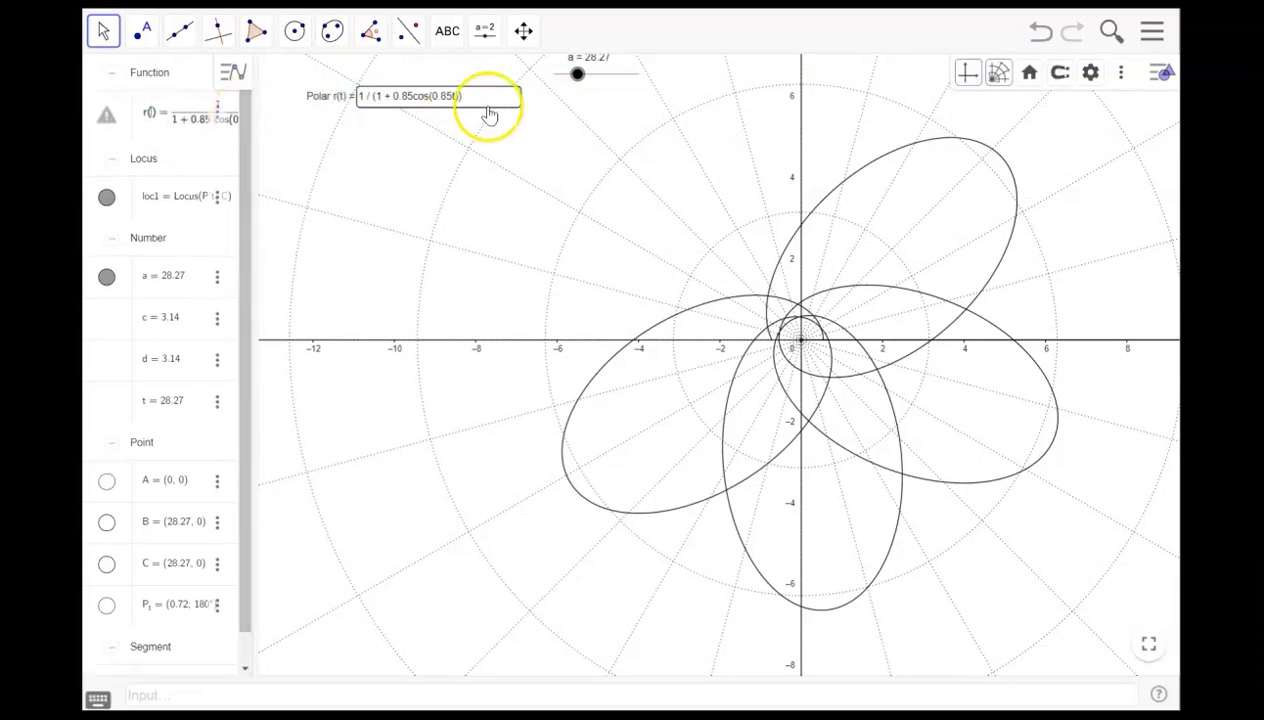
{"action": "left_click", "coordinate": [477, 96]}
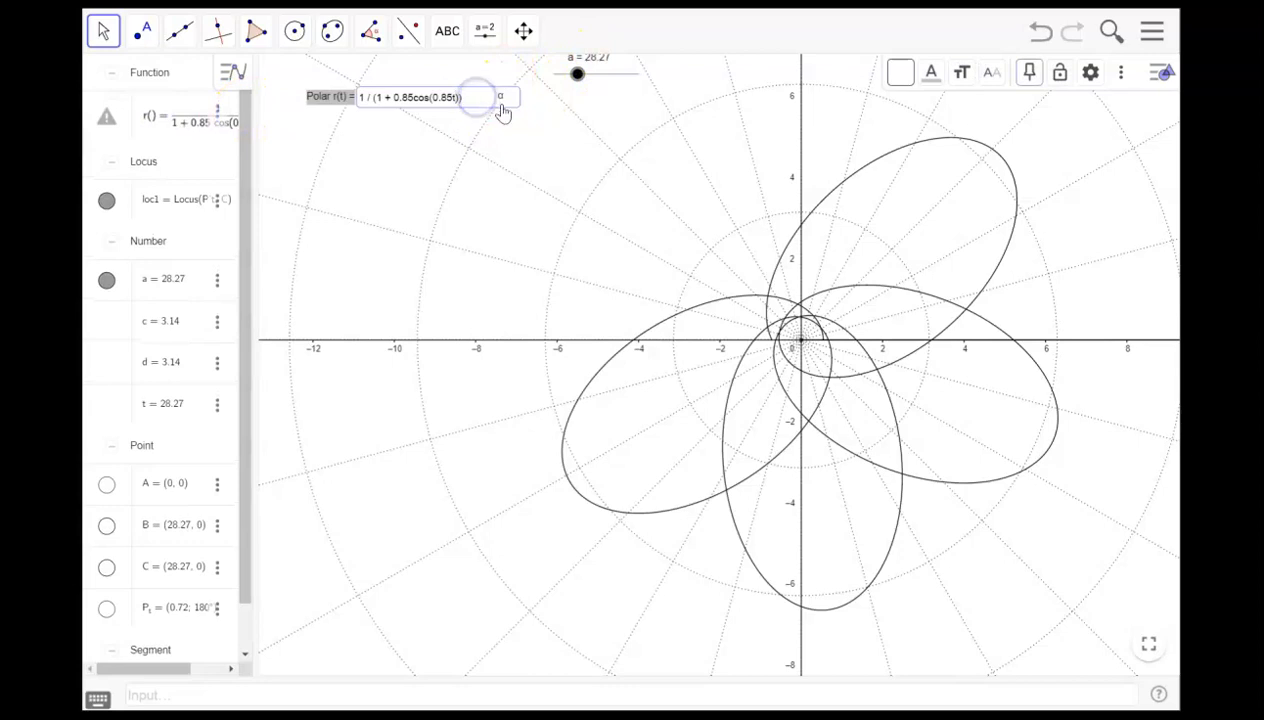
{"action": "left_click", "coordinate": [501, 98]}
{"action": "left_click", "coordinate": [621, 117]}
{"action": "left_click", "coordinate": [425, 132]}
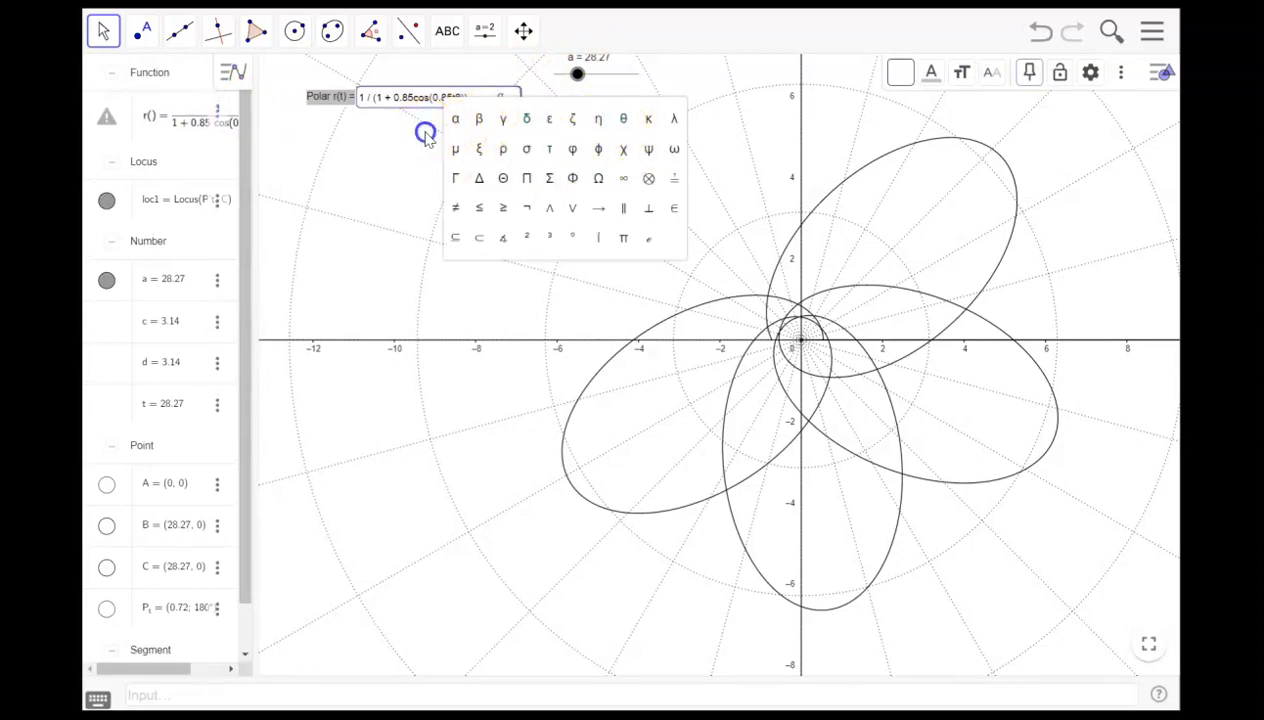
{"action": "left_click", "coordinate": [456, 97]}
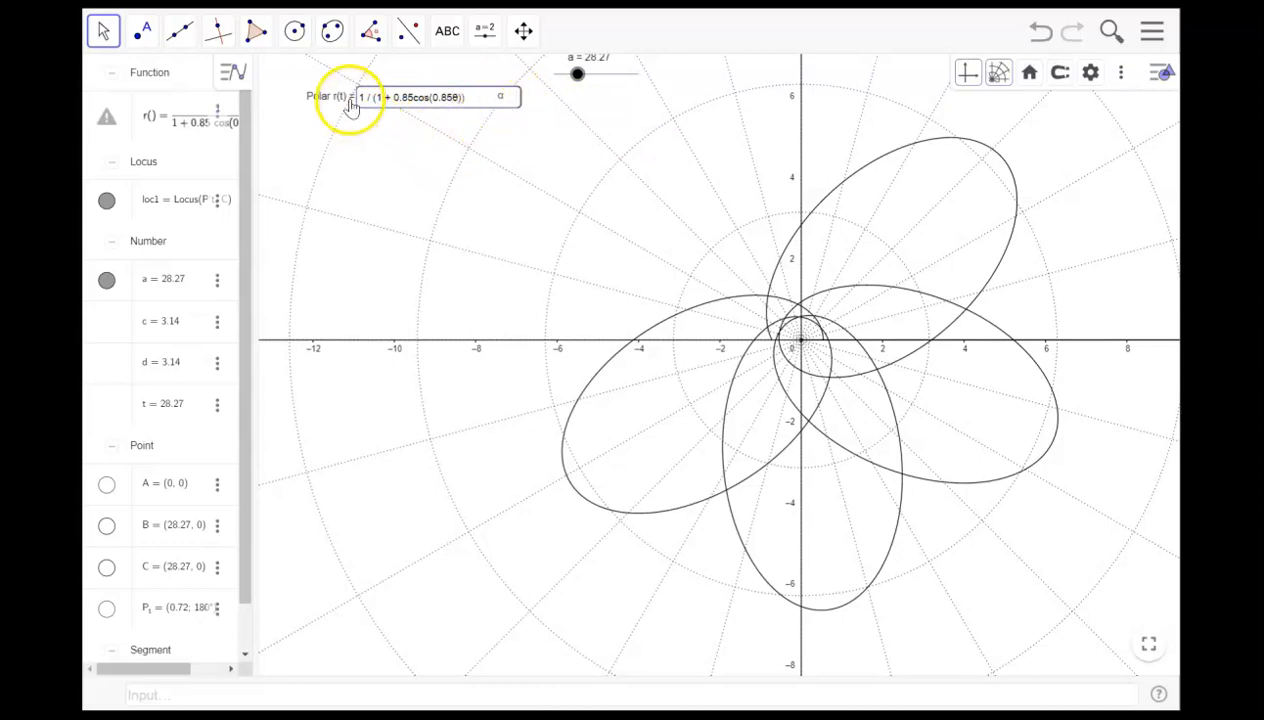
{"action": "left_click", "coordinate": [152, 117]}
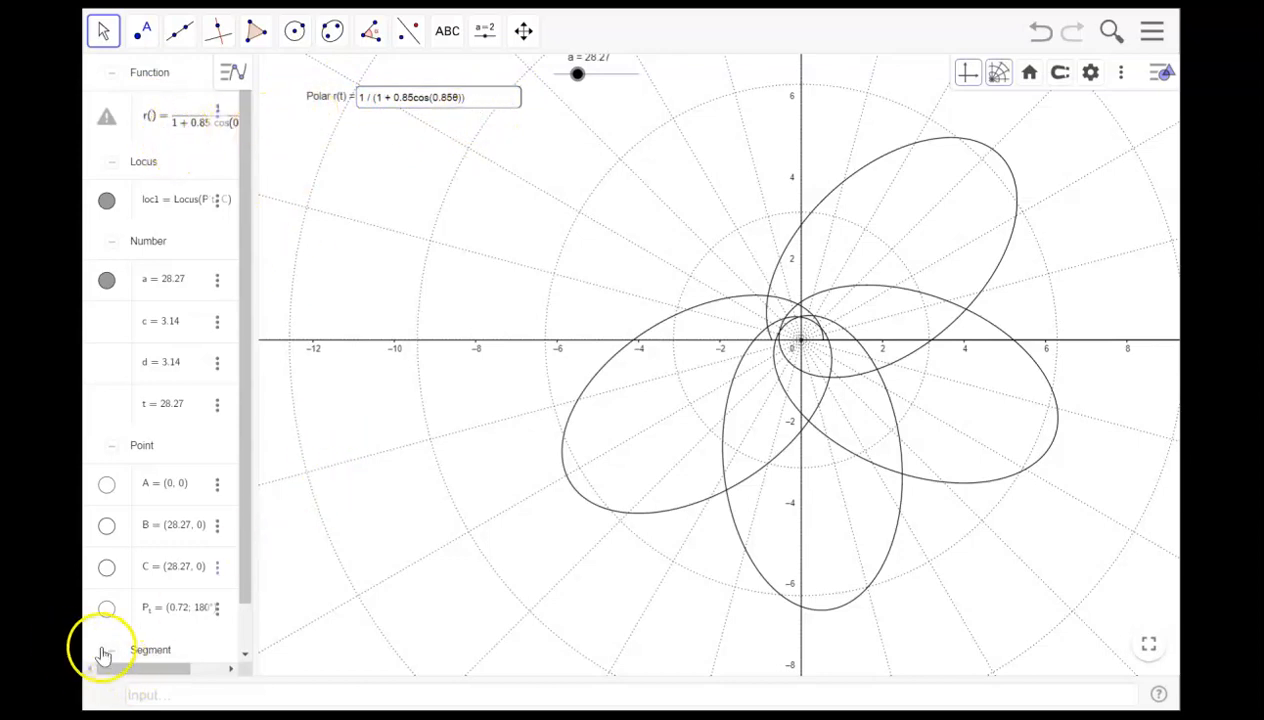
{"action": "scroll", "coordinate": [480, 575], "scroll_direction": "down", "scroll_amount": 2}
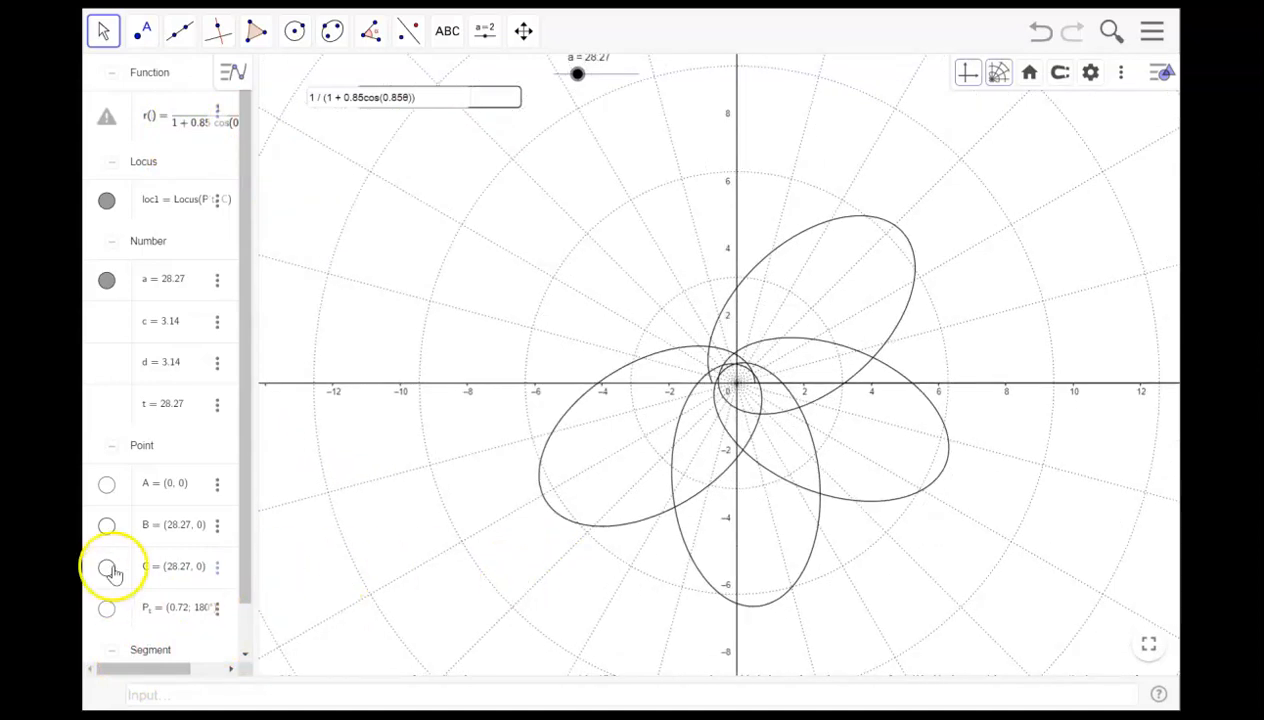
{"action": "left_click", "coordinate": [188, 134]}
{"action": "left_click", "coordinate": [403, 96]}
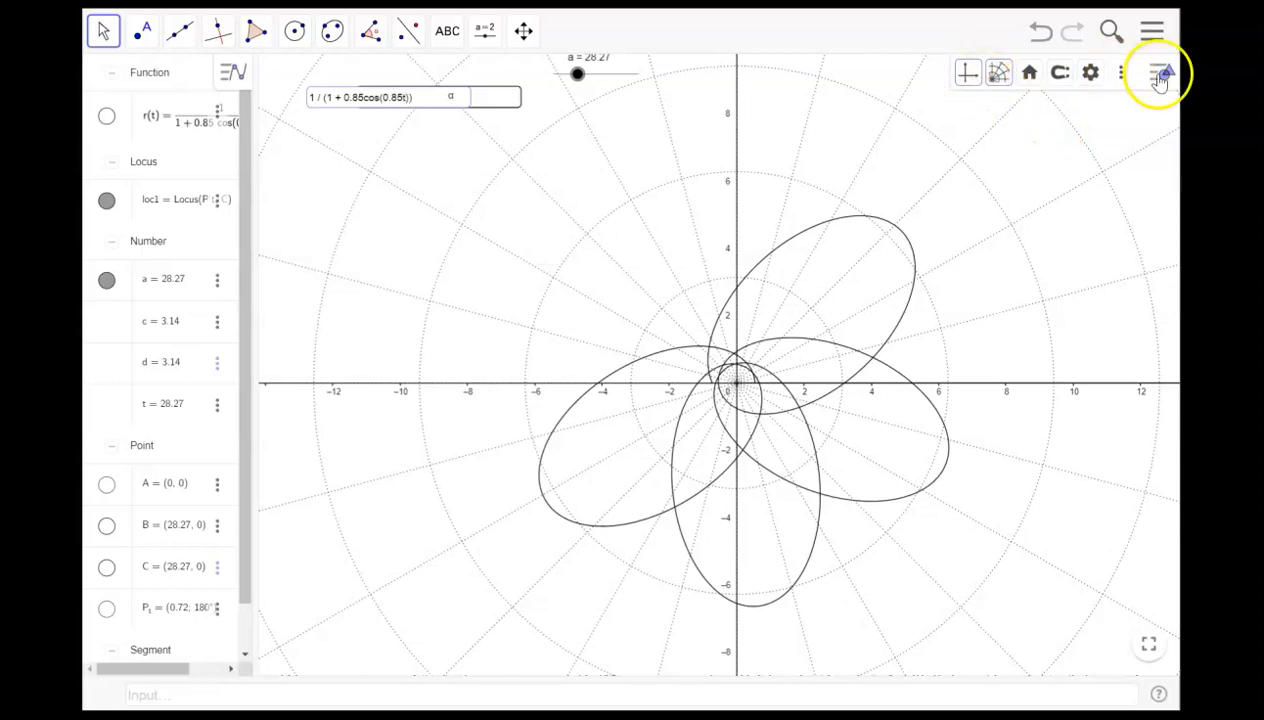
- Label the x-axis xGM/c^2 in the graphics settings and close the settings
{"action": "left_click", "coordinate": [970, 75]}
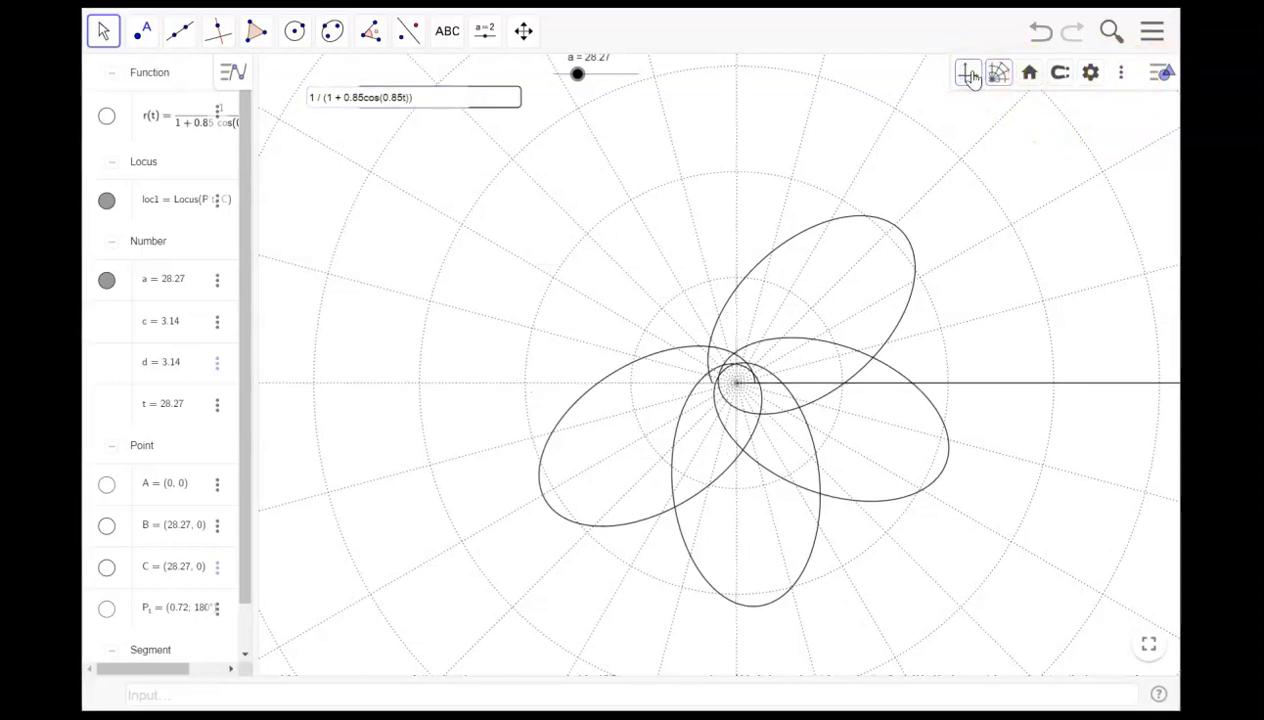
{"action": "left_click", "coordinate": [968, 75]}
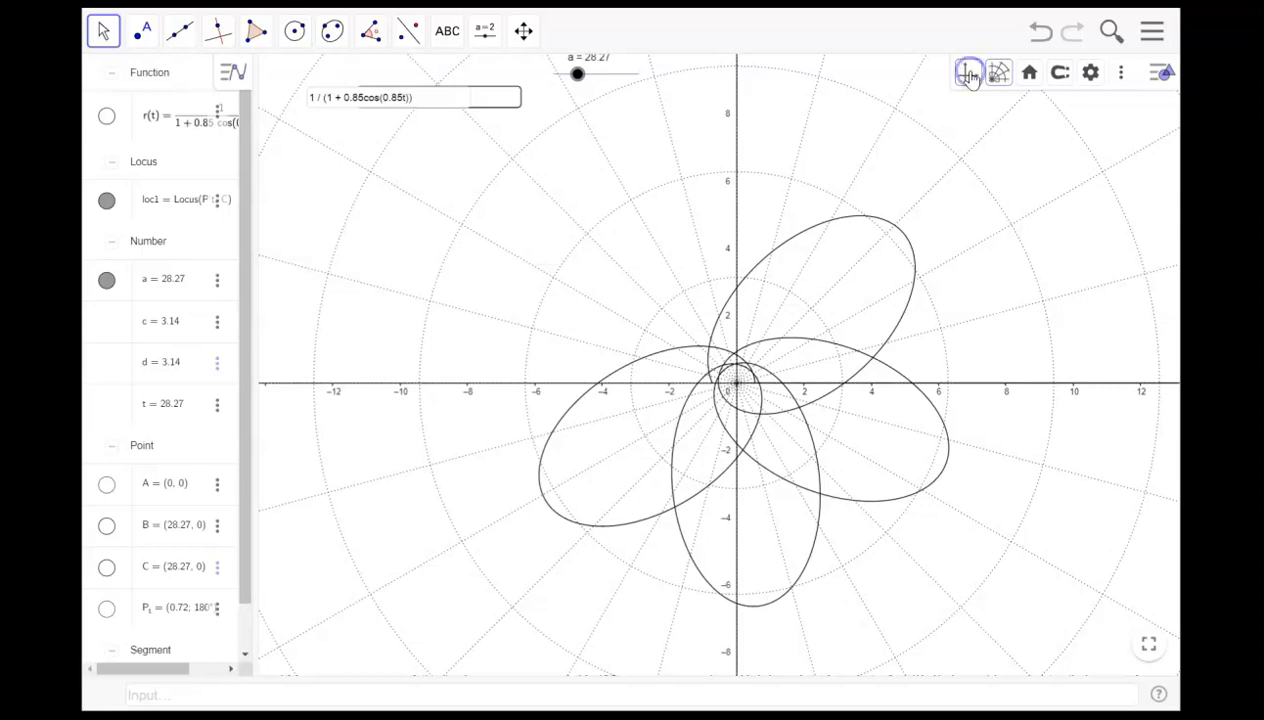
{"action": "left_click", "coordinate": [1121, 76]}
{"action": "left_click", "coordinate": [1091, 76]}
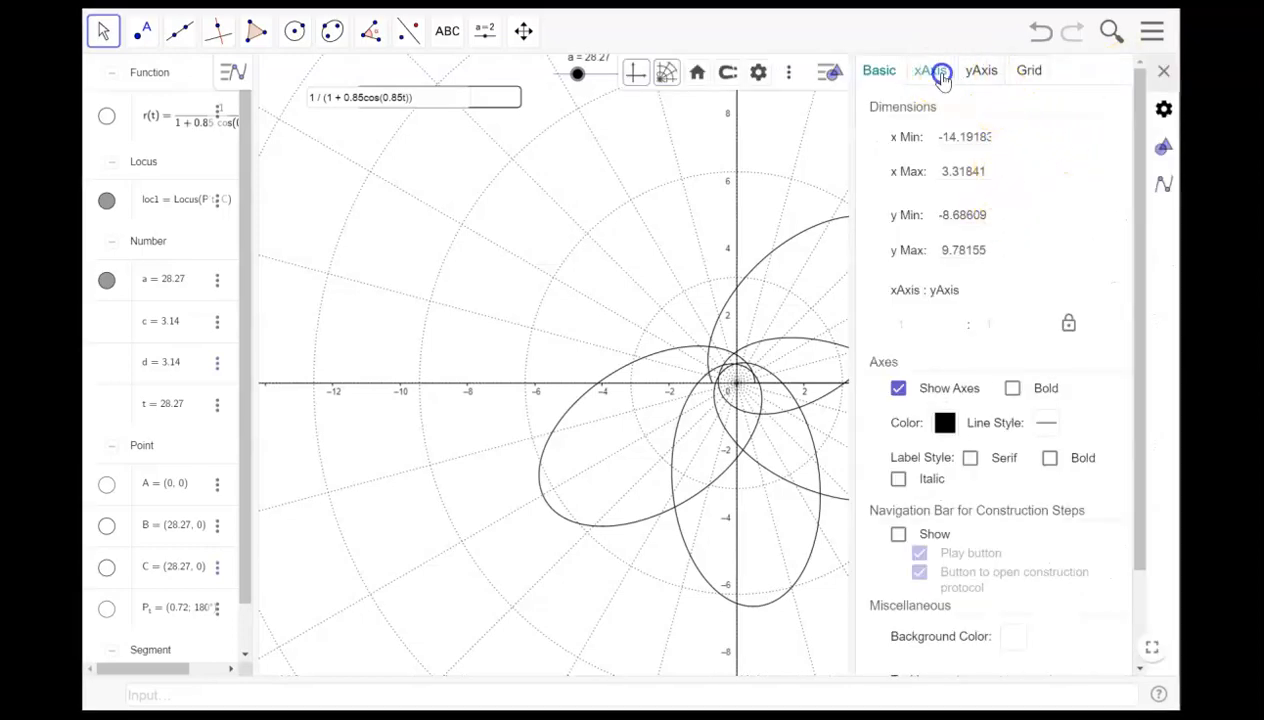
{"action": "left_click", "coordinate": [931, 71]}
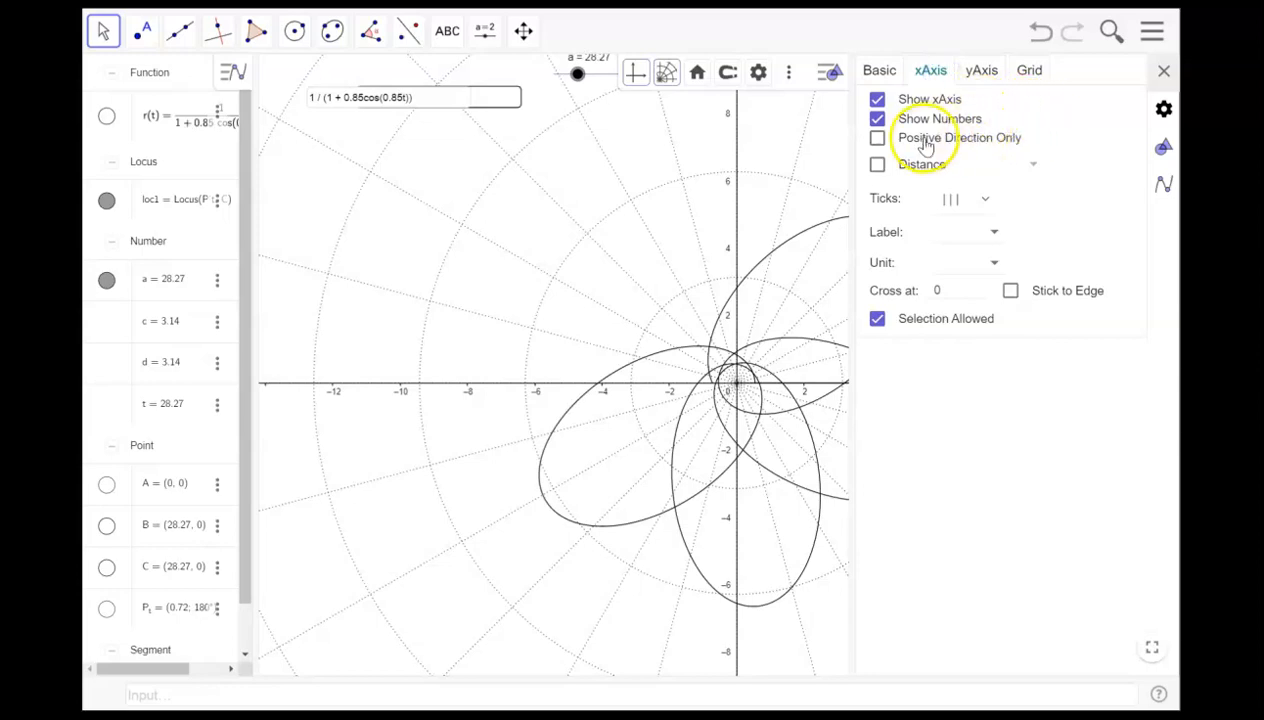
{"action": "left_click", "coordinate": [993, 231]}
{"action": "double_click", "coordinate": [938, 228]}
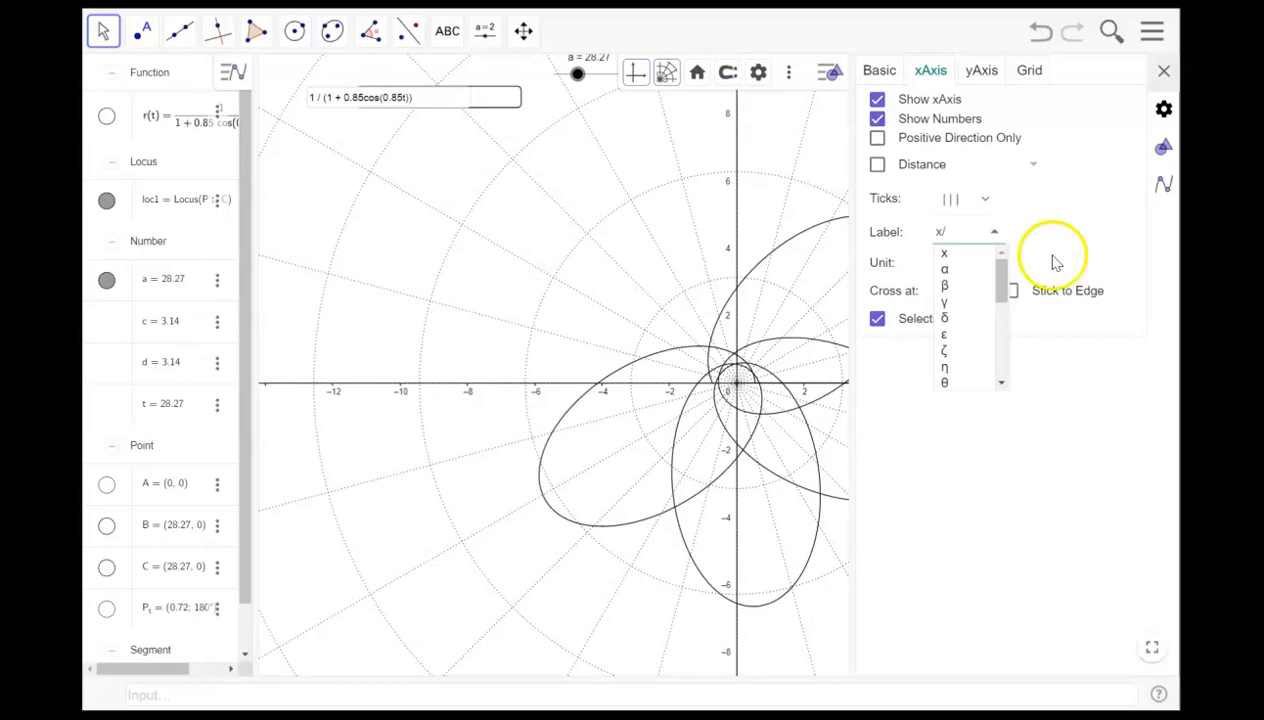
{"action": "left_click", "coordinate": [936, 231]}
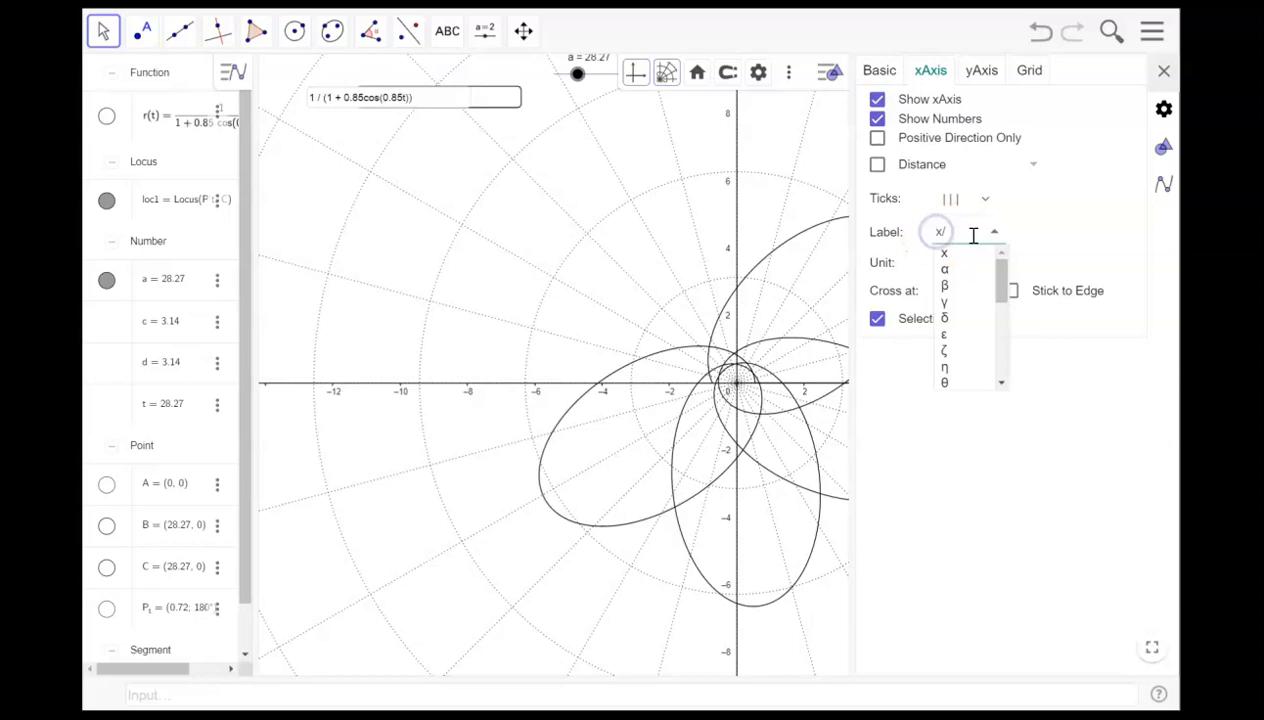
{"action": "left_click", "coordinate": [942, 230]}
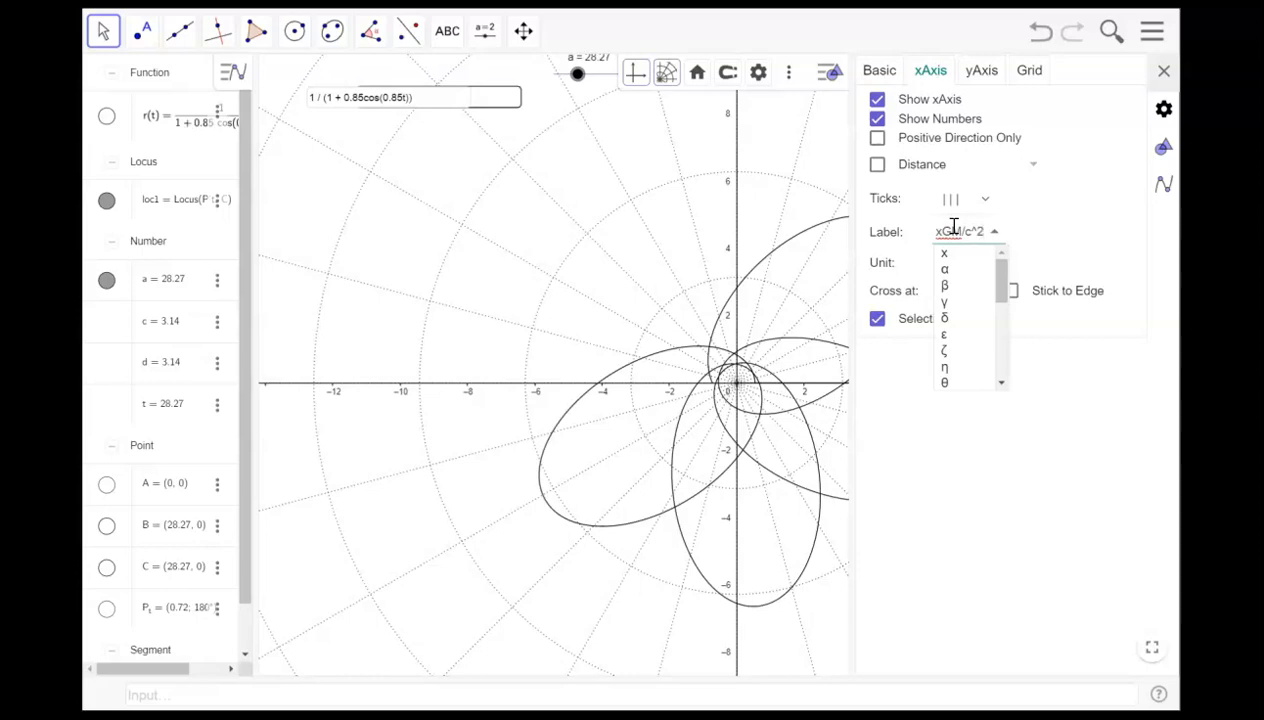
{"action": "left_click", "coordinate": [1097, 222]}
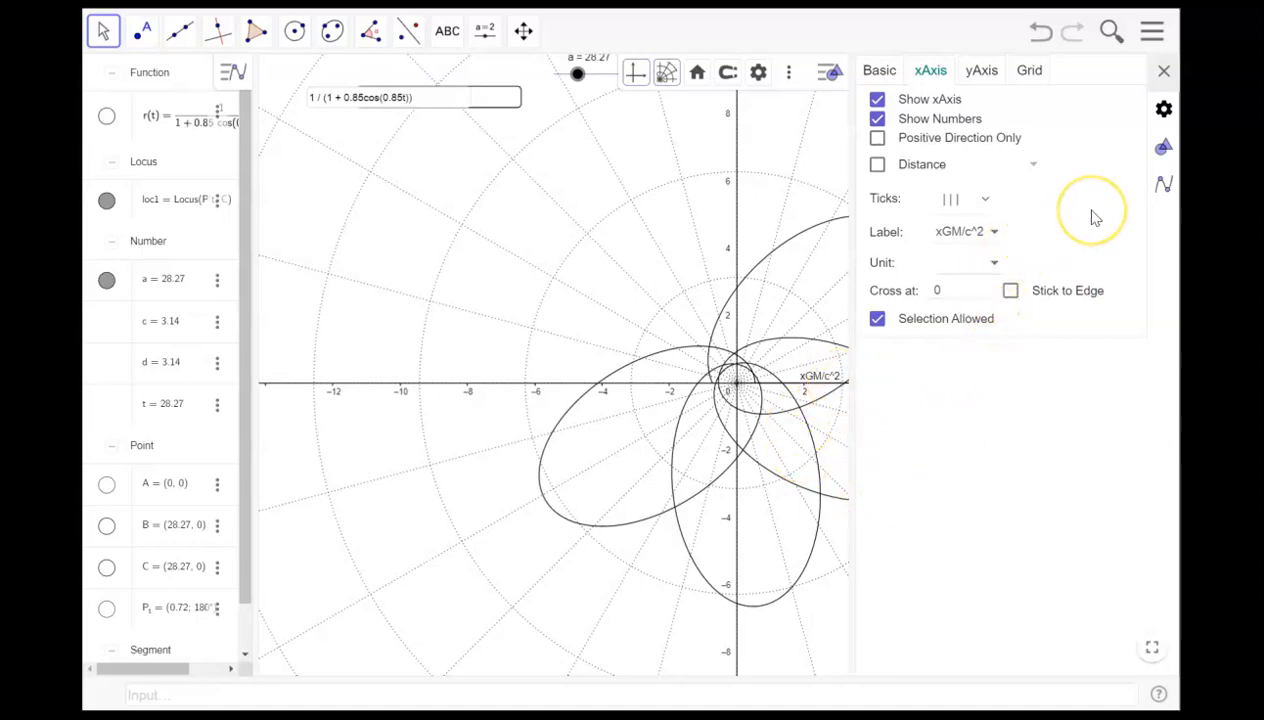
{"action": "left_click", "coordinate": [982, 202]}
{"action": "left_click", "coordinate": [1016, 206]}
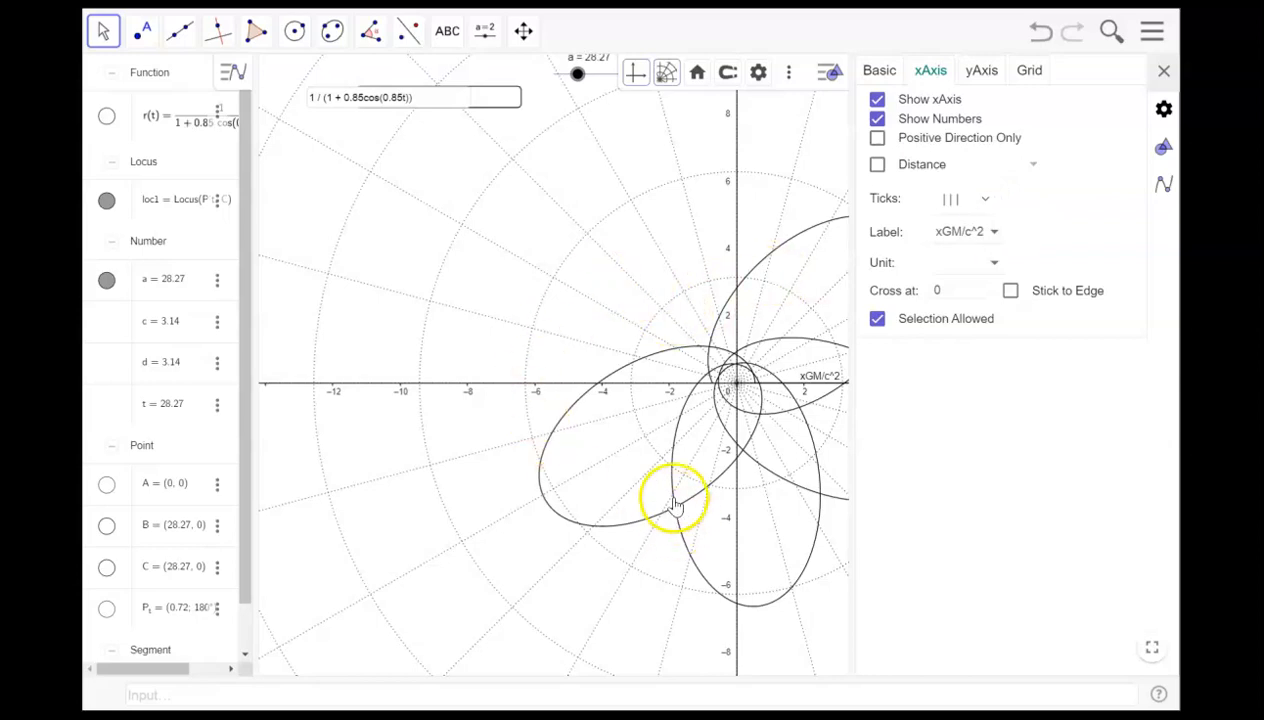
{"action": "left_click", "coordinate": [1162, 75]}
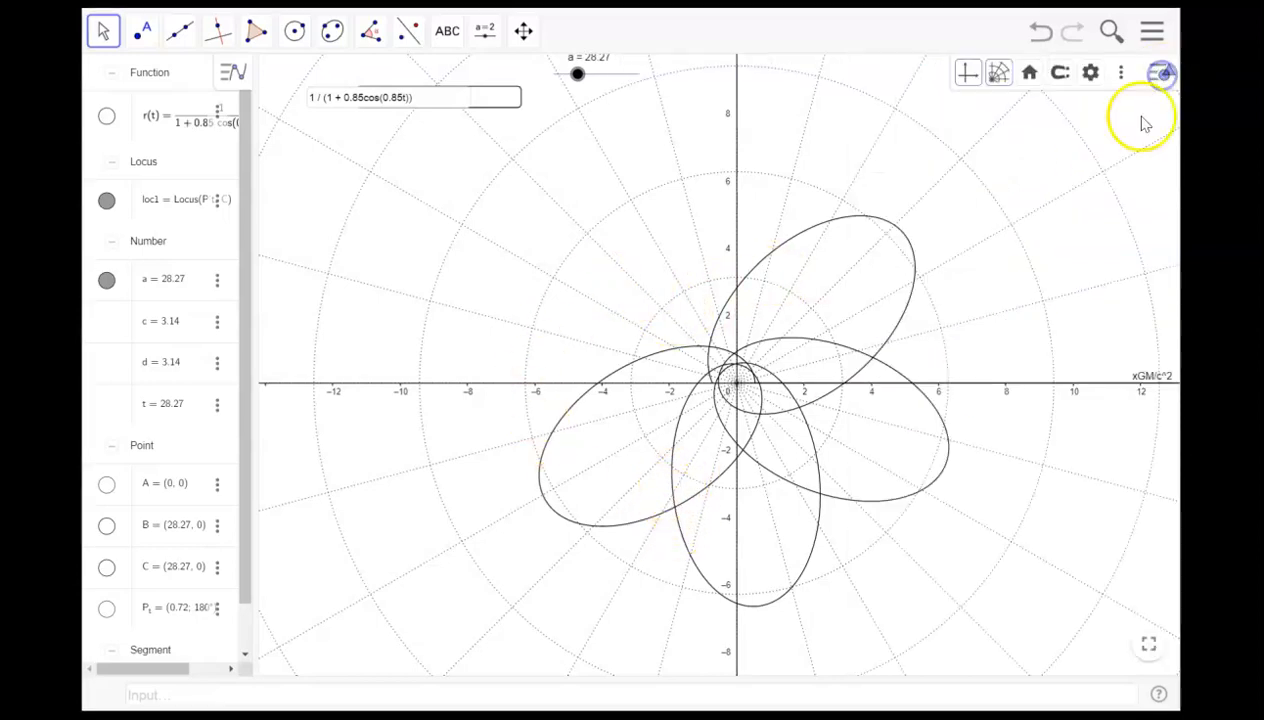
- Open the graphics settings to review the x-axis label, then close them and the main menu
{"action": "right_click", "coordinate": [994, 291]}
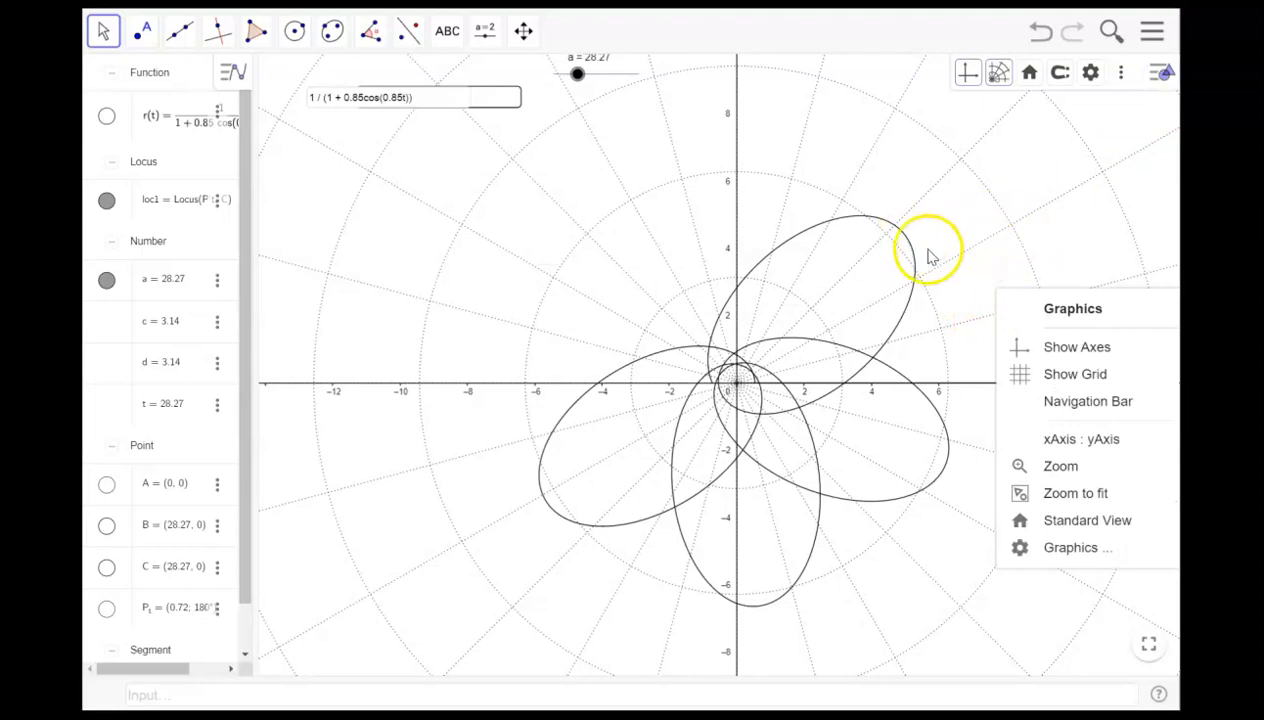
{"action": "left_click", "coordinate": [1081, 213]}
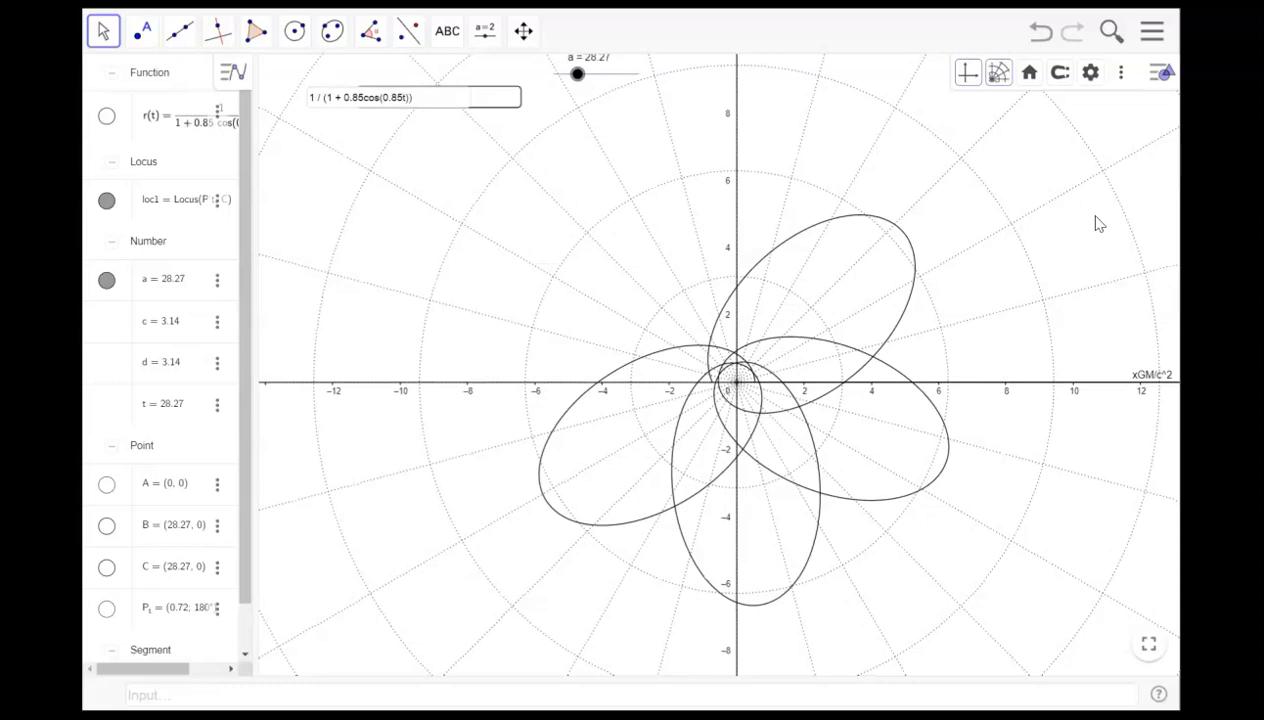
{"action": "left_click", "coordinate": [1091, 70]}
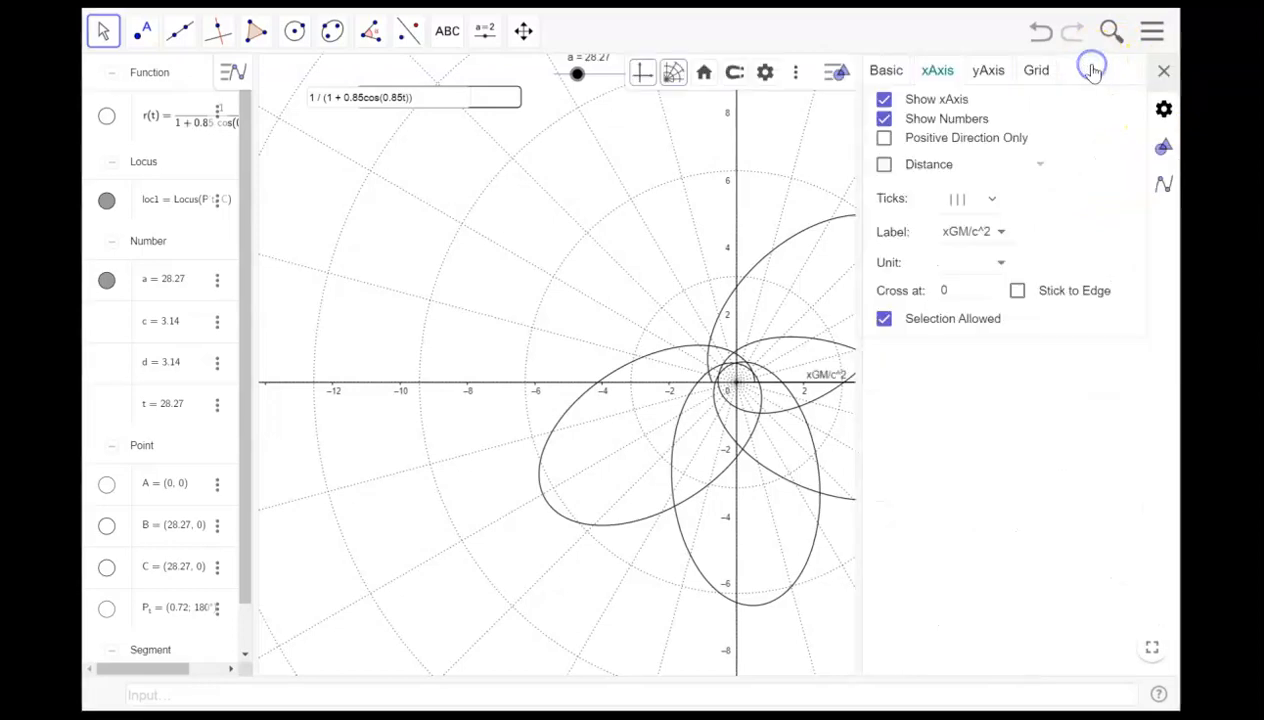
{"action": "left_click", "coordinate": [1165, 73]}
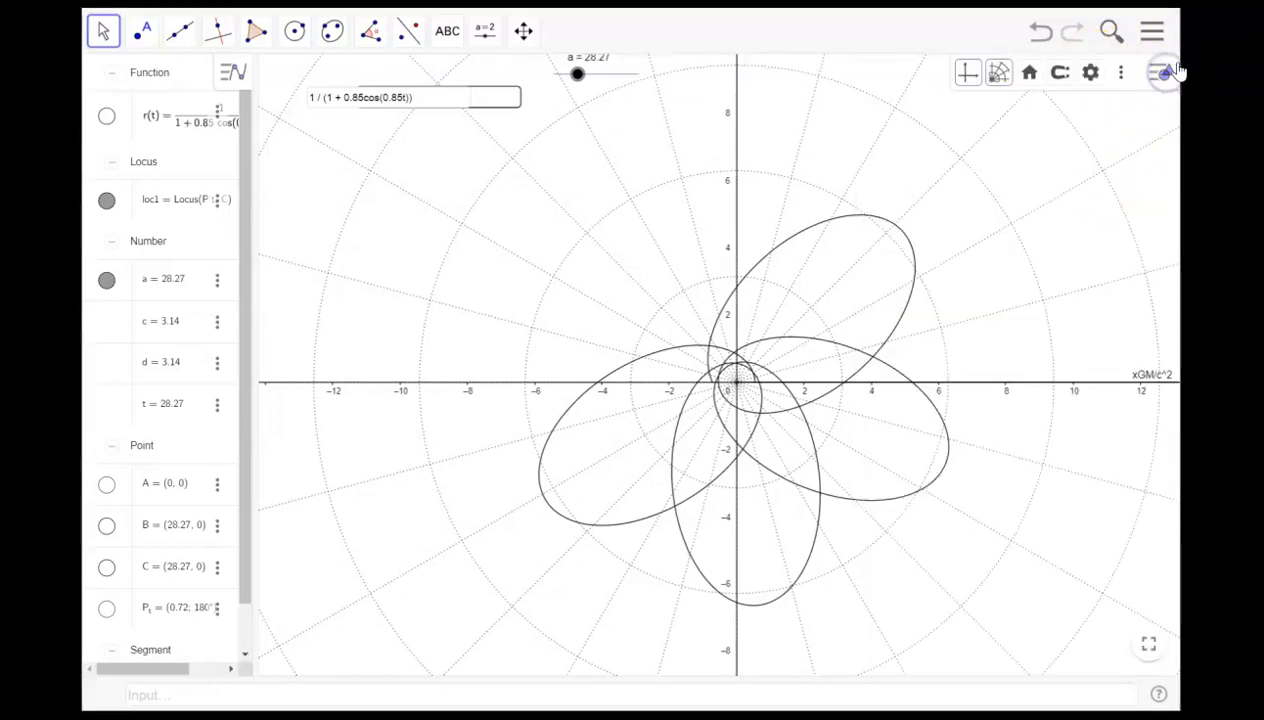
{"action": "left_click", "coordinate": [1152, 31]}
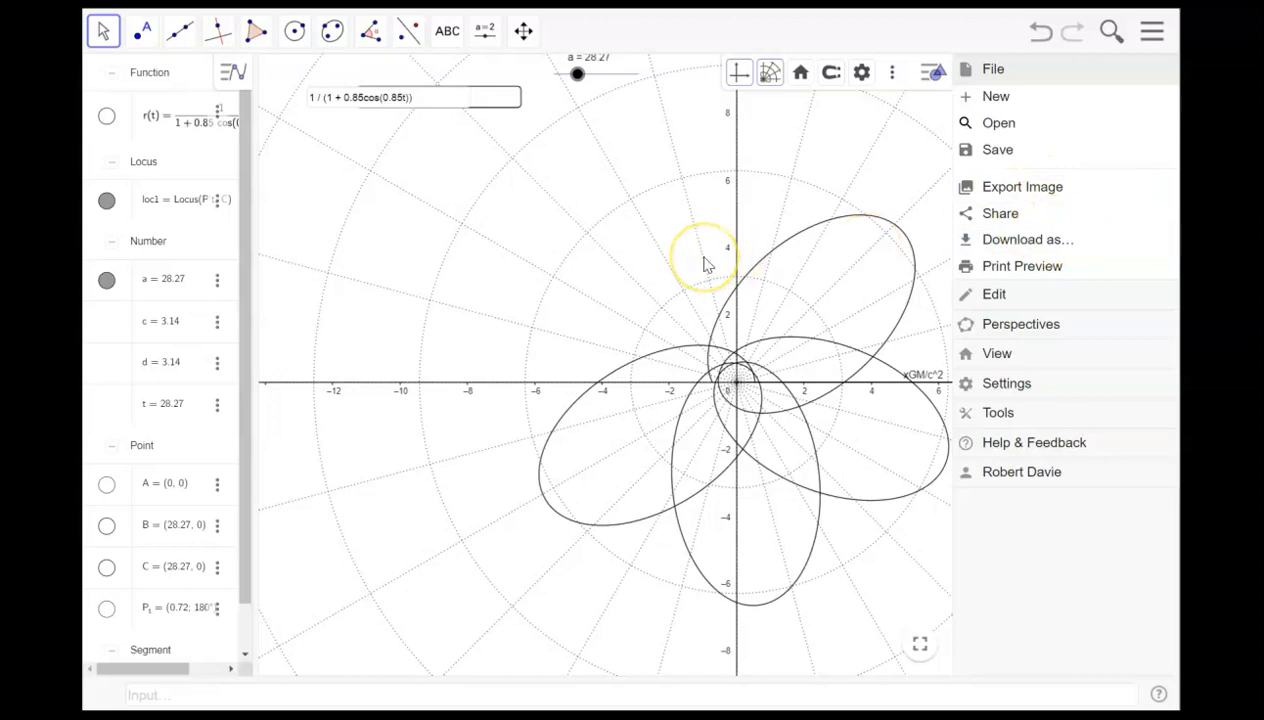
{"action": "left_click", "coordinate": [468, 157]}
{"action": "left_click", "coordinate": [528, 256]}
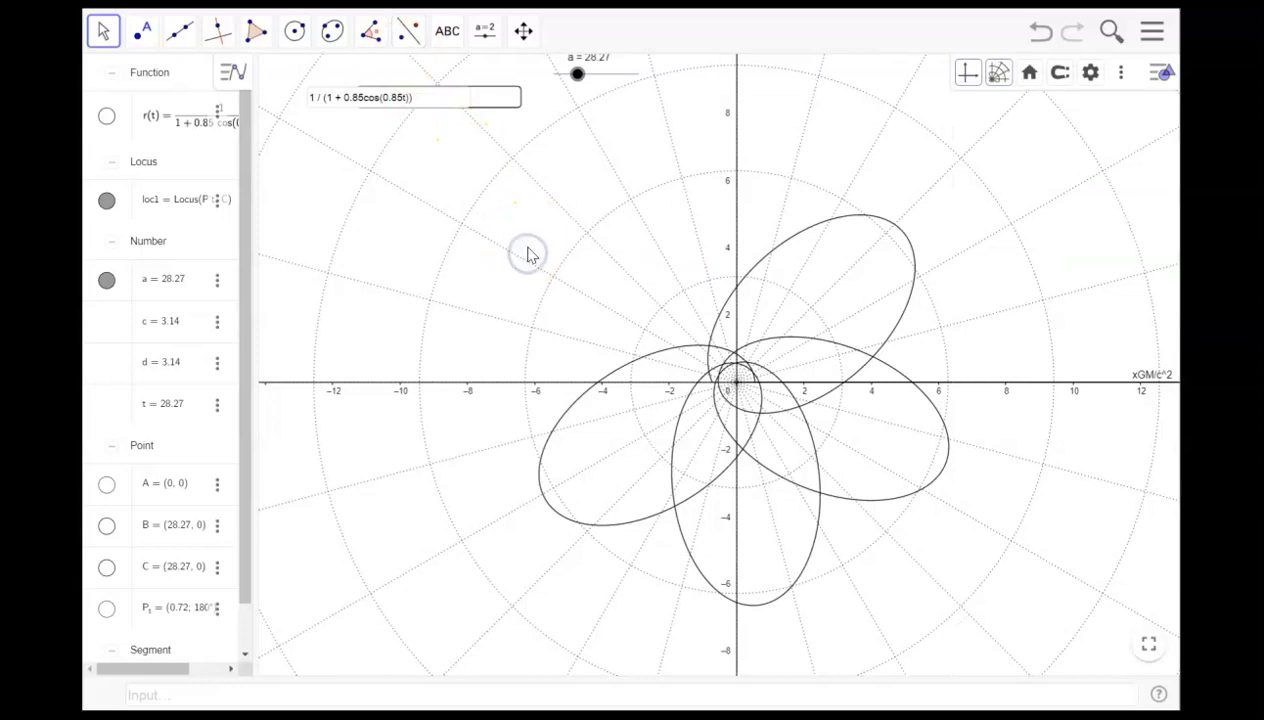
- Set the slider value a to 14π
{"action": "scroll", "coordinate": [528, 256], "scroll_direction": "down", "scroll_amount": 2}
{"action": "scroll", "coordinate": [520, 250], "scroll_direction": "up", "scroll_amount": 3}
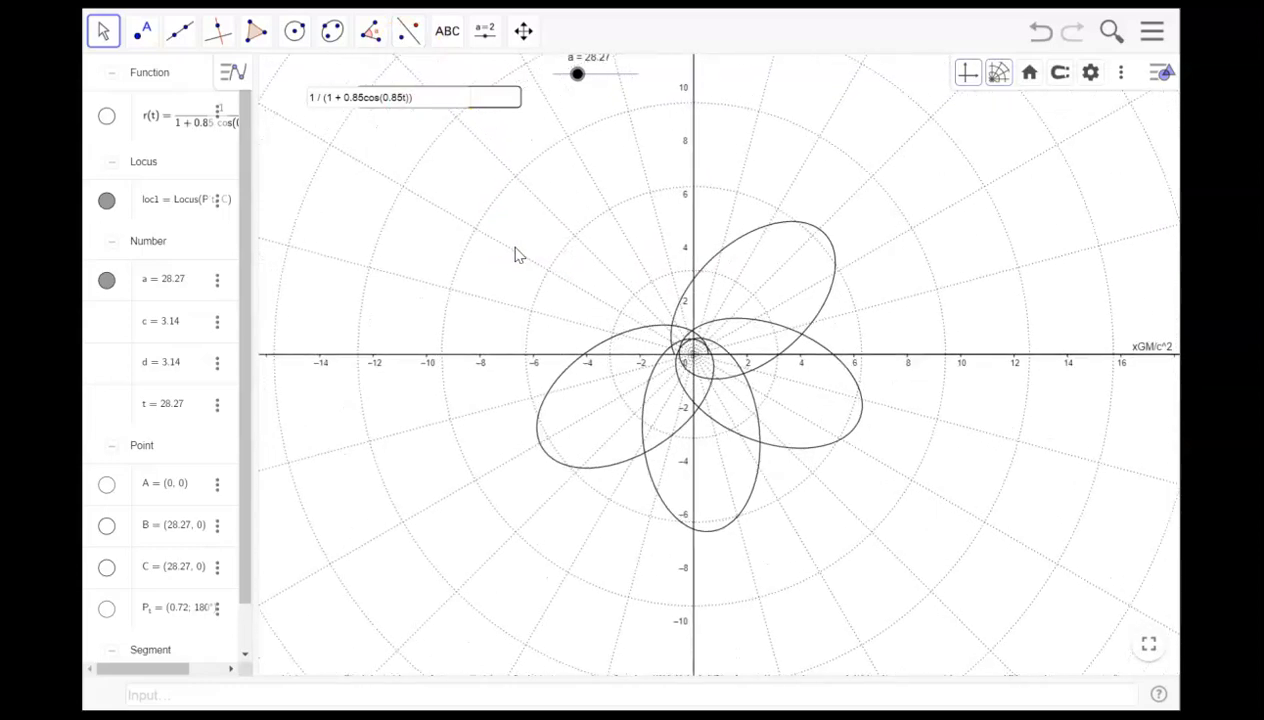
{"action": "scroll", "coordinate": [514, 253], "scroll_direction": "up", "scroll_amount": 1}
{"action": "left_click_drag", "start_coordinate": [600, 279], "coordinate": [523, 218]}
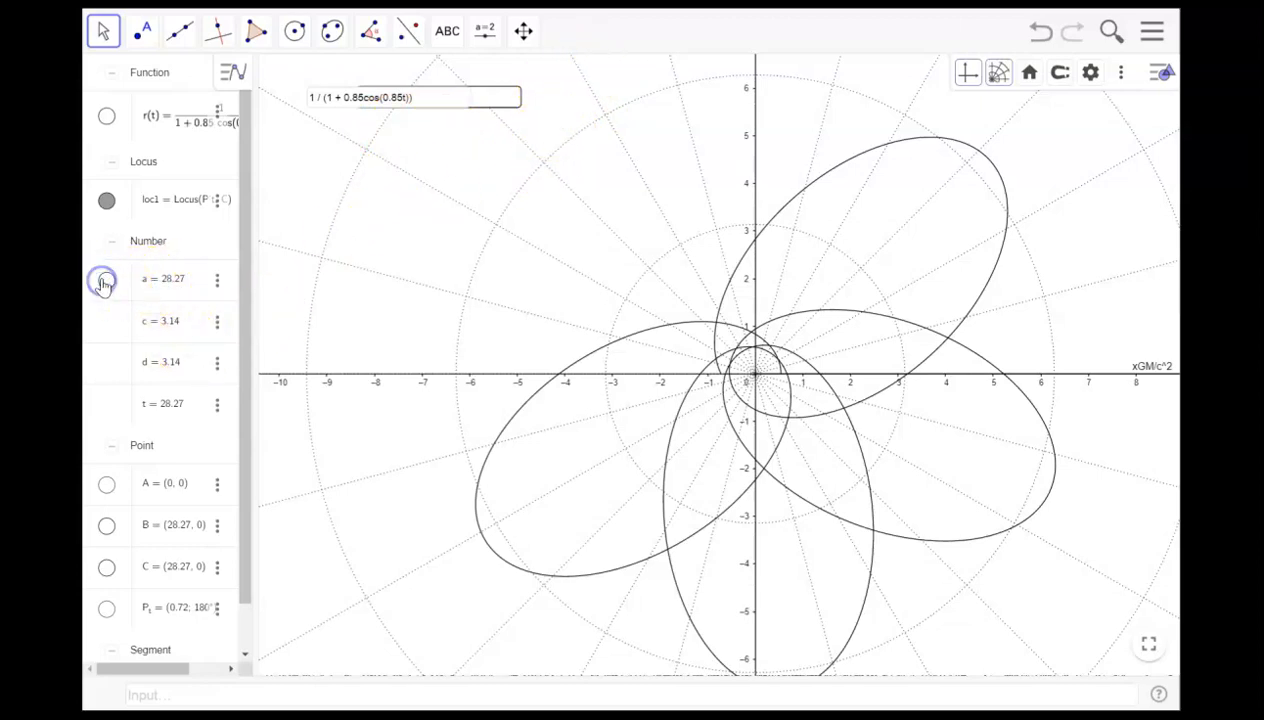
{"action": "left_click", "coordinate": [431, 96]}
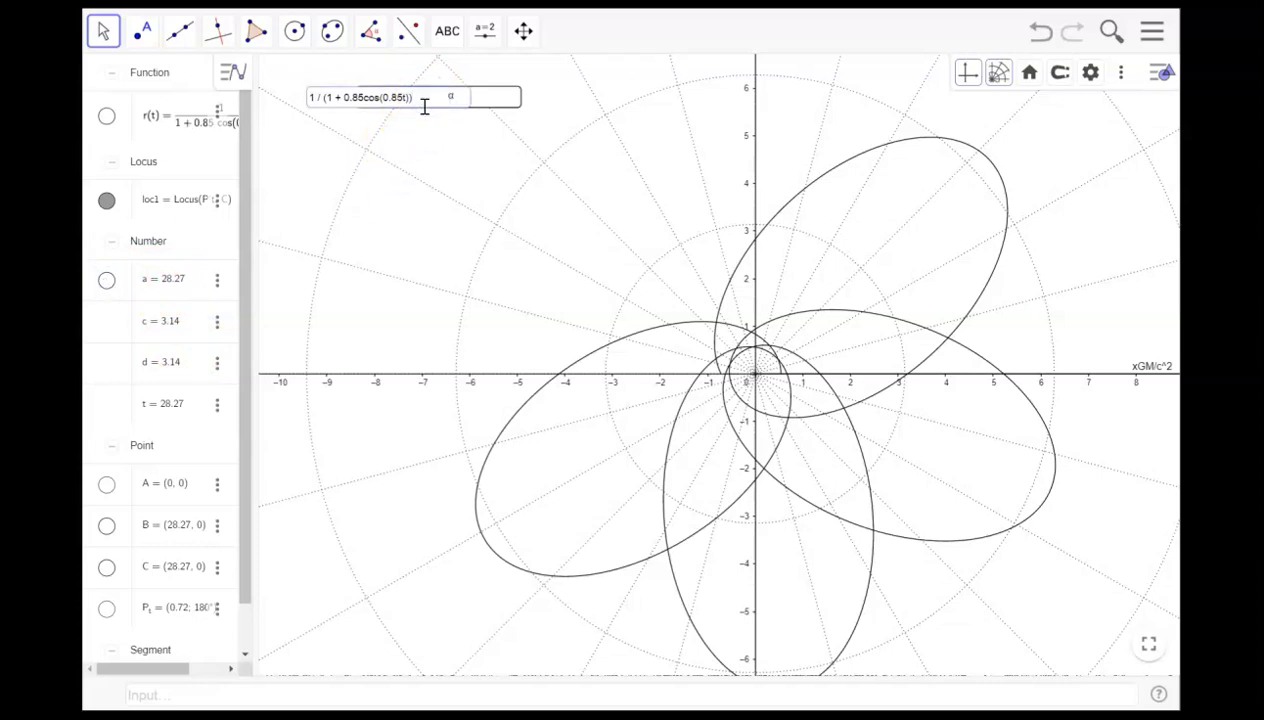
{"action": "left_click", "coordinate": [150, 282]}
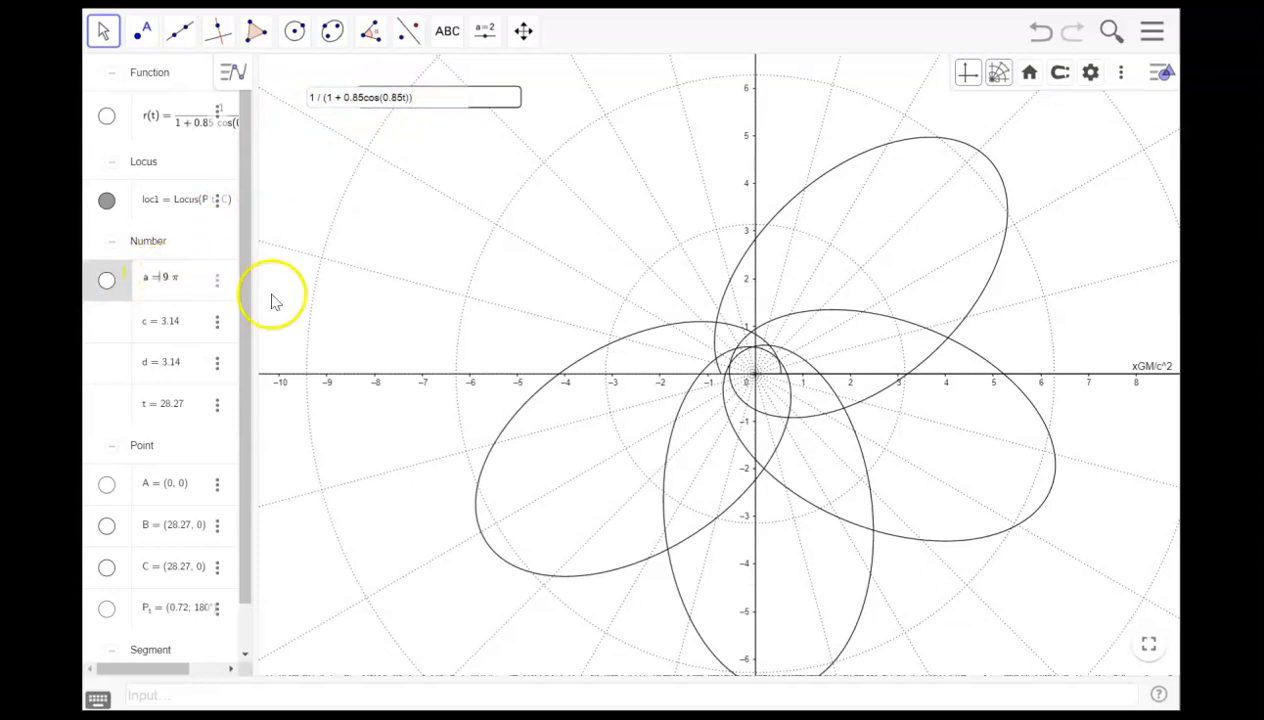
{"action": "type", "text": "14"}
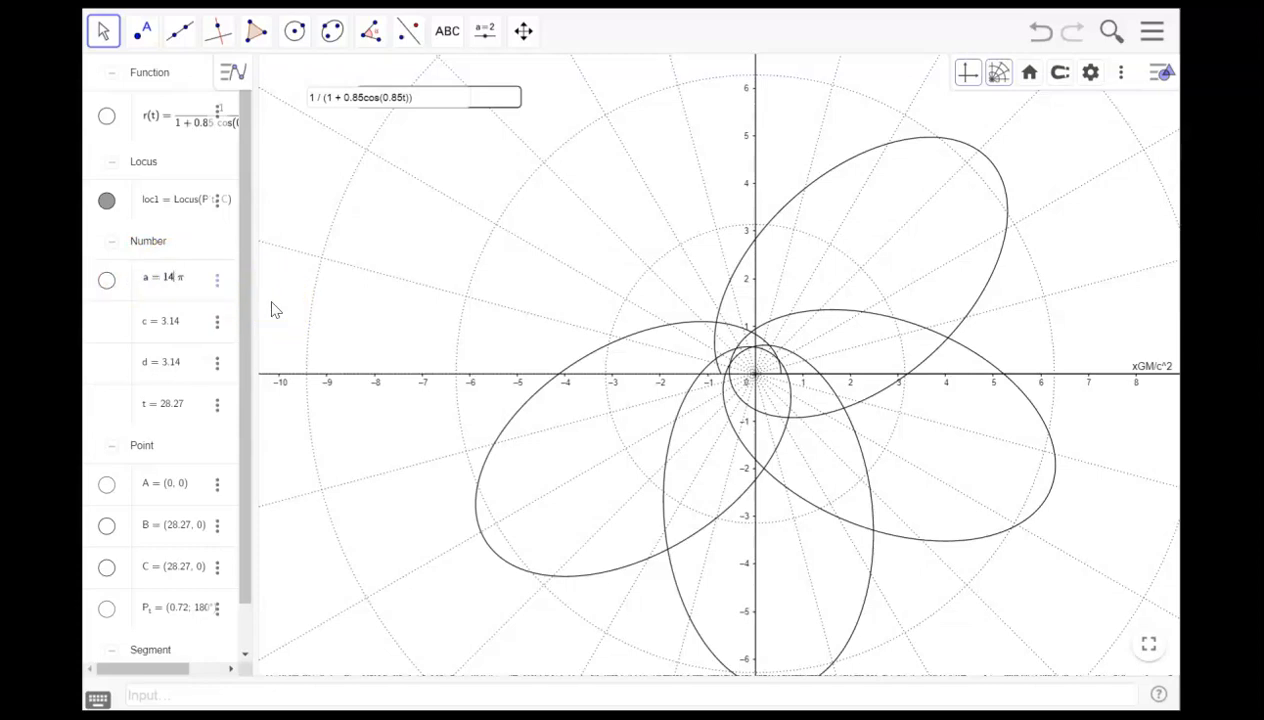
{"action": "key", "text": "Return"}
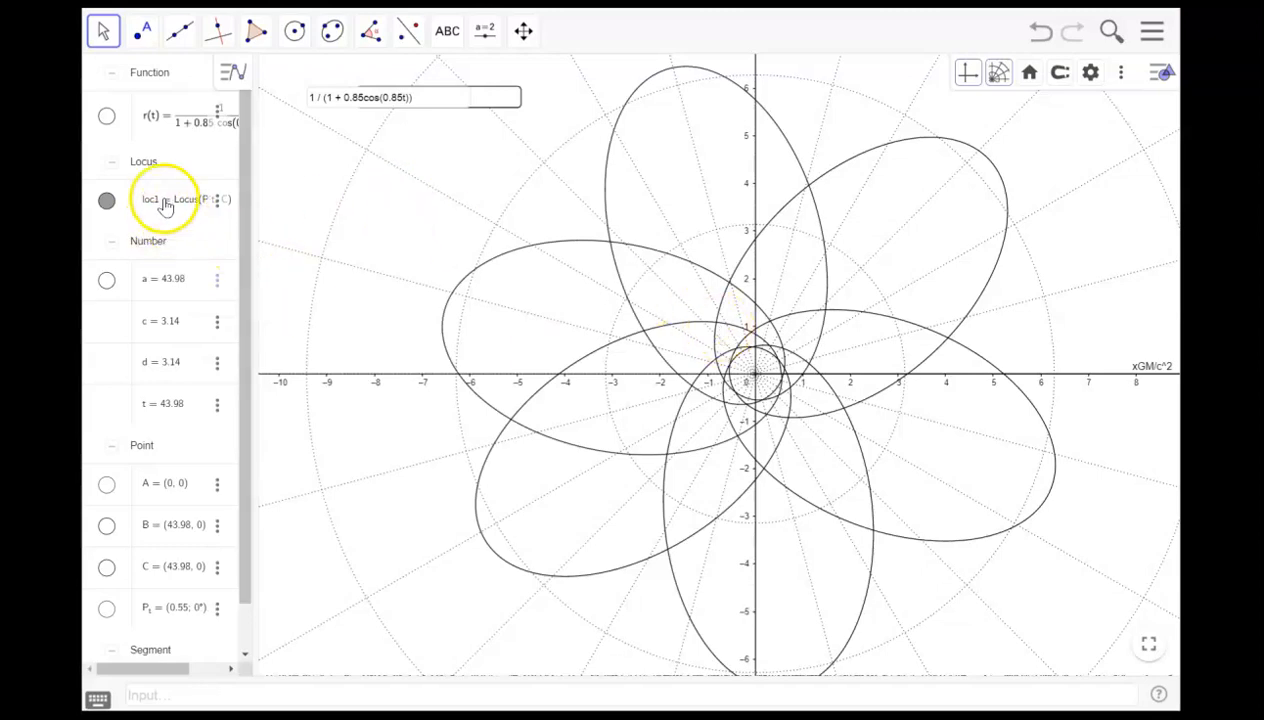
- Show slider a on the graphics view and drag it to 42
{"action": "left_click", "coordinate": [107, 281]}
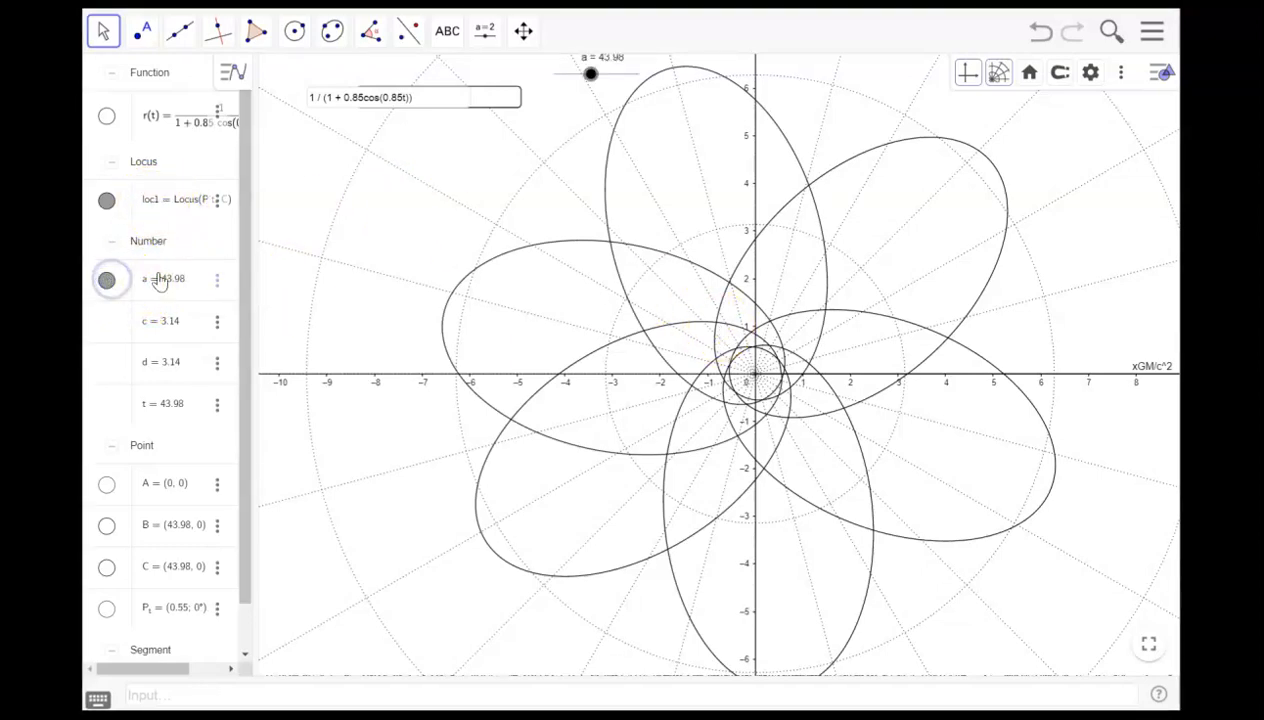
{"action": "mouse_move", "coordinate": [590, 74]}
{"action": "left_mouse_down"}
{"action": "mouse_move", "coordinate": [612, 80]}
{"action": "mouse_move", "coordinate": [578, 74]}
{"action": "left_mouse_up"}
{"action": "left_click", "coordinate": [140, 296]}
{"action": "left_click", "coordinate": [577, 76]}
{"action": "mouse_move", "coordinate": [577, 76]}
{"action": "left_mouse_down"}
{"action": "mouse_move", "coordinate": [620, 77]}
{"action": "mouse_move", "coordinate": [552, 78]}
{"action": "mouse_move", "coordinate": [590, 86]}
{"action": "left_mouse_up"}
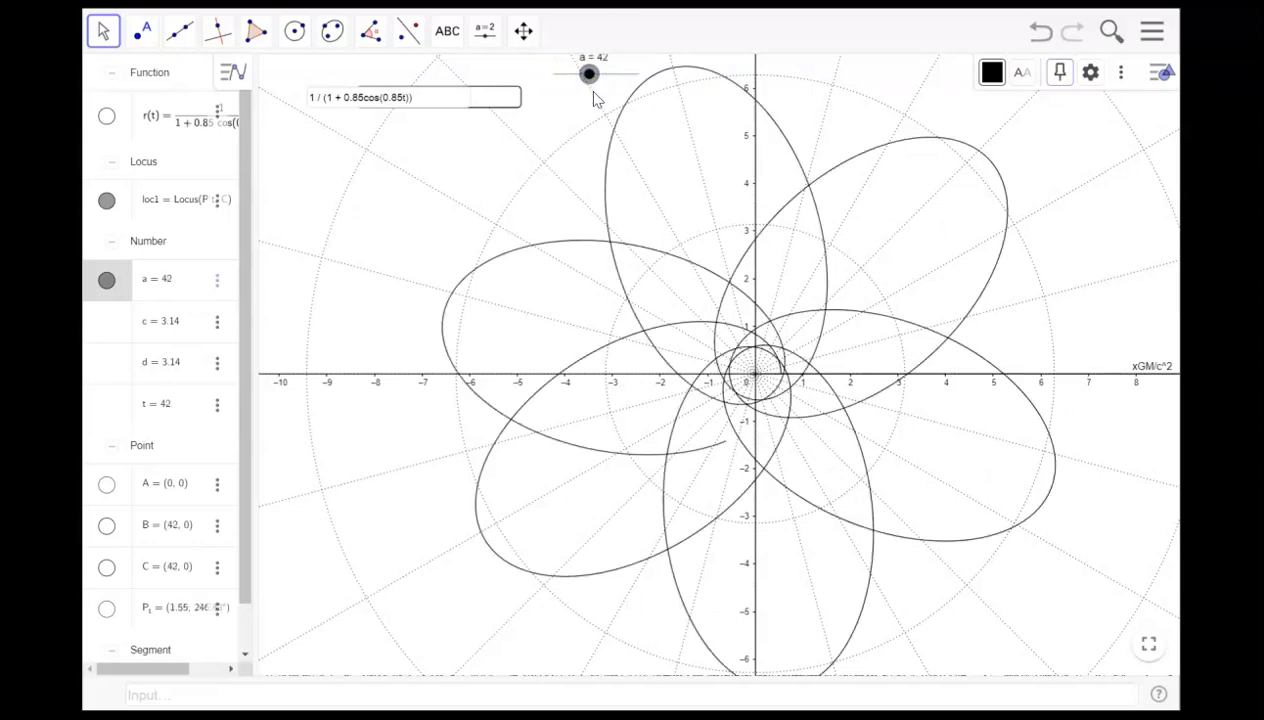
- Drag slider a back and forth to trace the orbit, ending at 41
{"action": "mouse_move", "coordinate": [593, 80]}
{"action": "left_mouse_down"}
{"action": "mouse_move", "coordinate": [548, 80]}
{"action": "mouse_move", "coordinate": [573, 82]}
{"action": "left_mouse_up"}
{"action": "left_click", "coordinate": [581, 203]}
{"action": "scroll", "coordinate": [586, 206], "scroll_direction": "down", "scroll_amount": 3}
{"action": "left_click", "coordinate": [585, 64]}
{"action": "left_click_drag", "start_coordinate": [586, 67], "coordinate": [621, 64]}
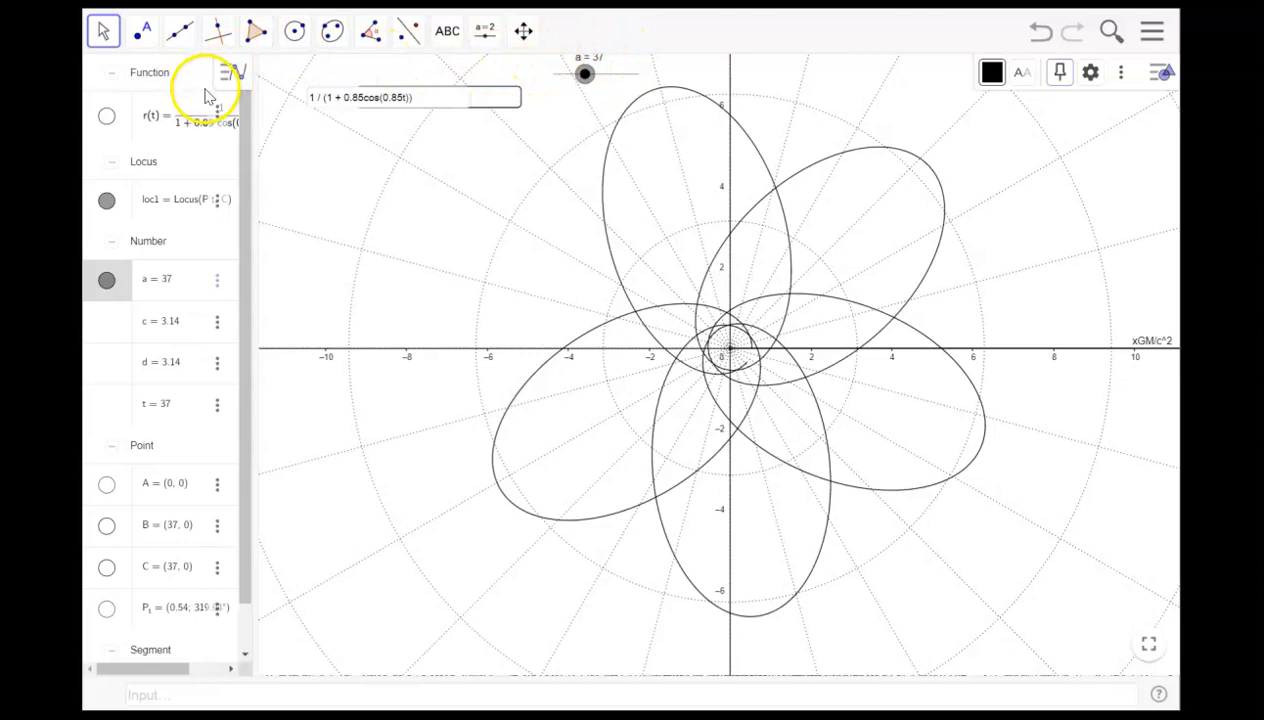
{"action": "mouse_move", "coordinate": [584, 68]}
{"action": "left_mouse_down"}
{"action": "mouse_move", "coordinate": [623, 76]}
{"action": "mouse_move", "coordinate": [552, 82]}
{"action": "mouse_move", "coordinate": [590, 83]}
{"action": "left_mouse_up"}
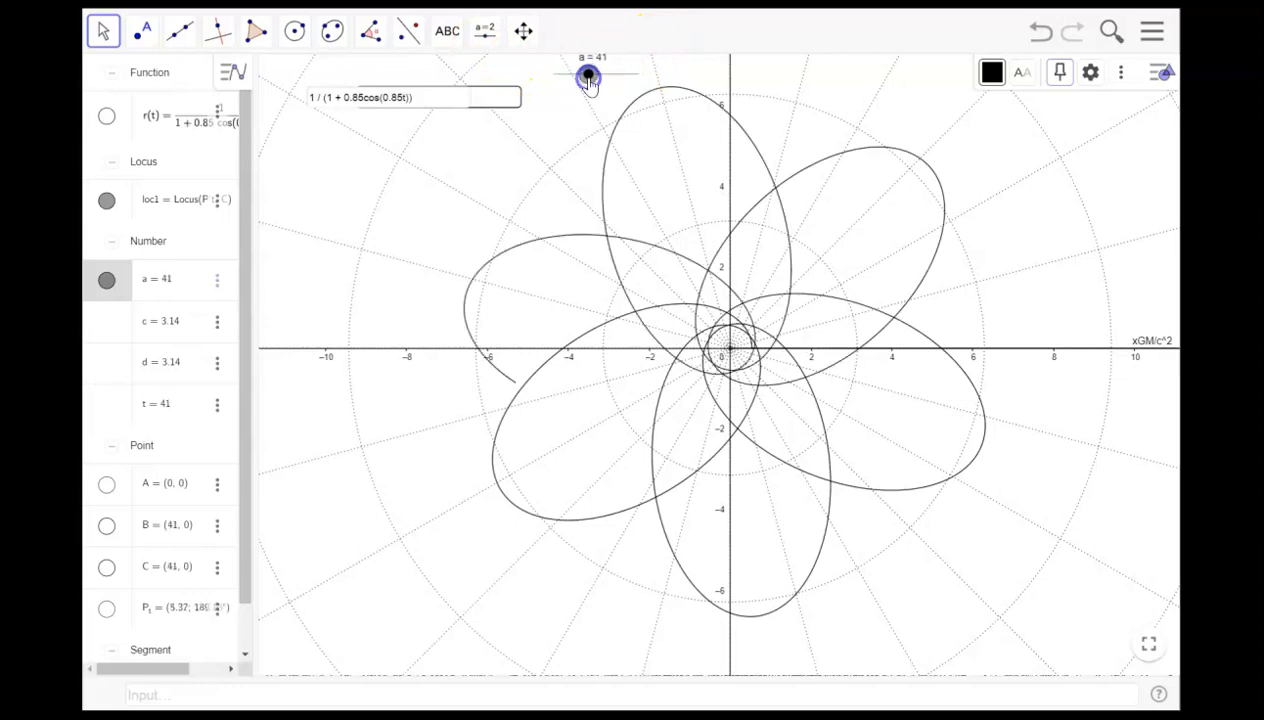